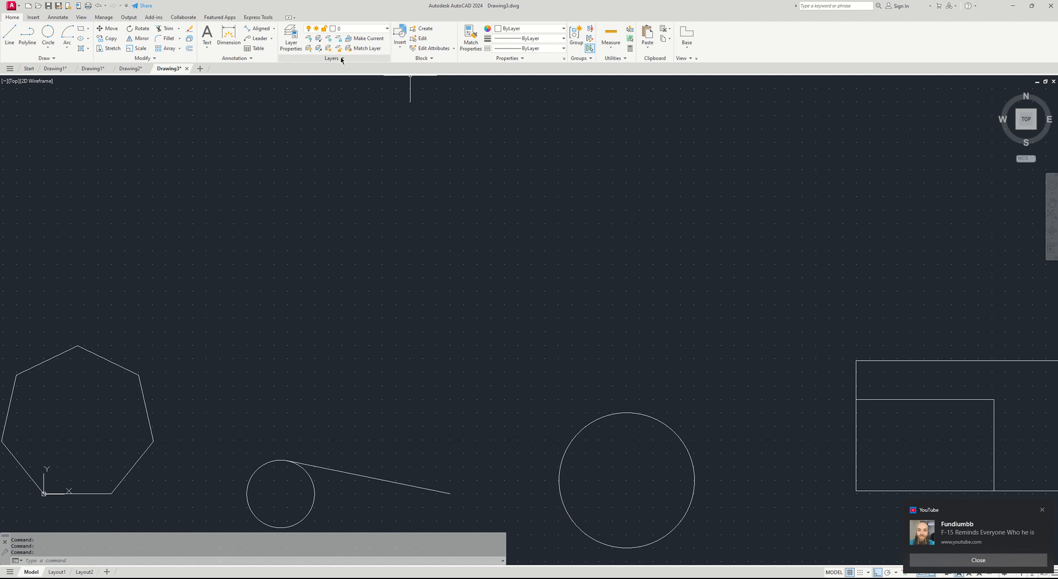
Open the Layer Properties Manager and create a new layer named Centreline.
{"action": "left_click", "coordinate": [342, 59]}
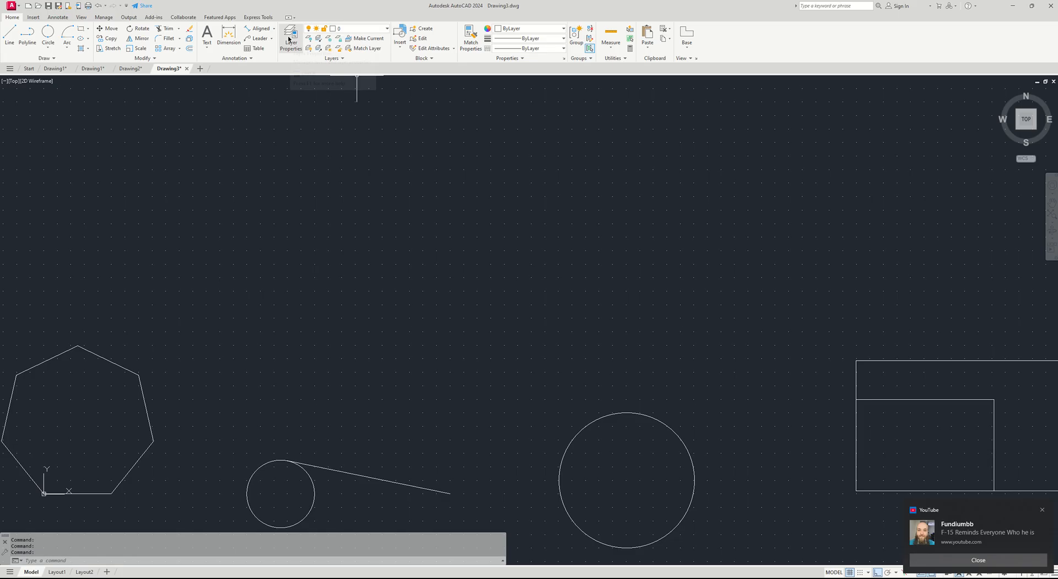
{"action": "left_click", "coordinate": [288, 39]}
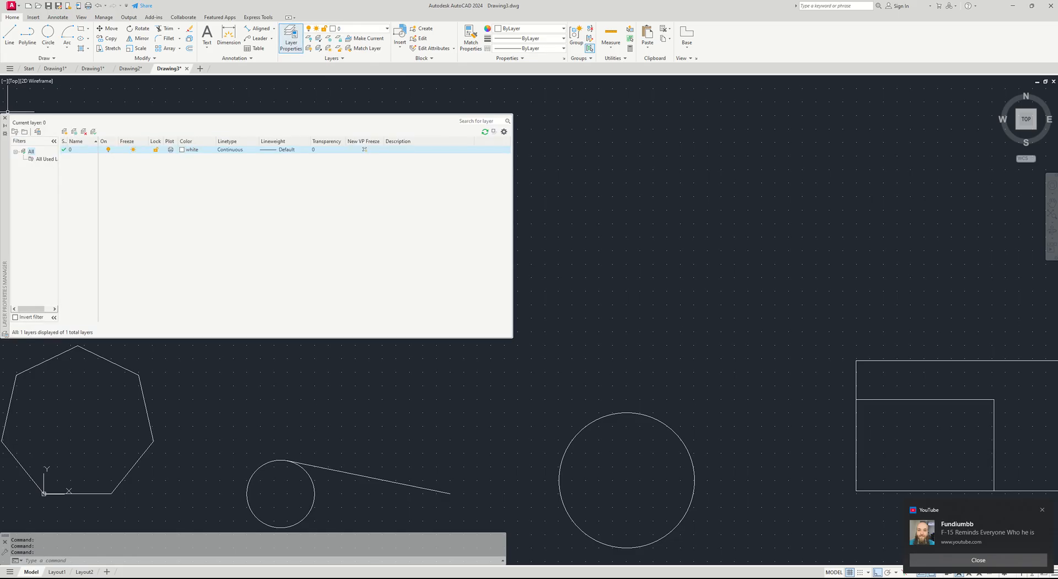
{"action": "left_click_drag", "start_coordinate": [5, 167], "coordinate": [207, 155]}
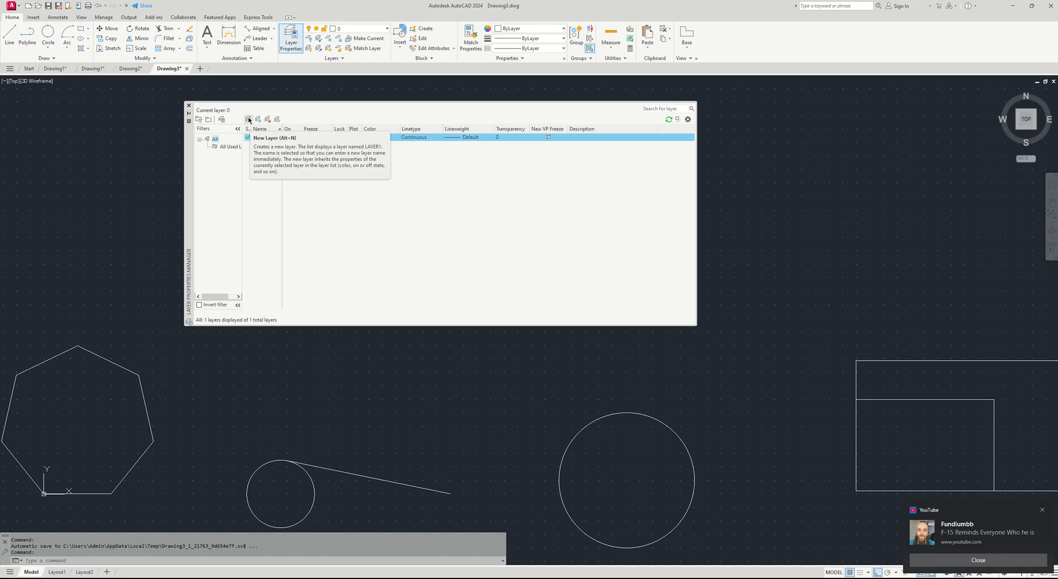
{"action": "left_click", "coordinate": [248, 120]}
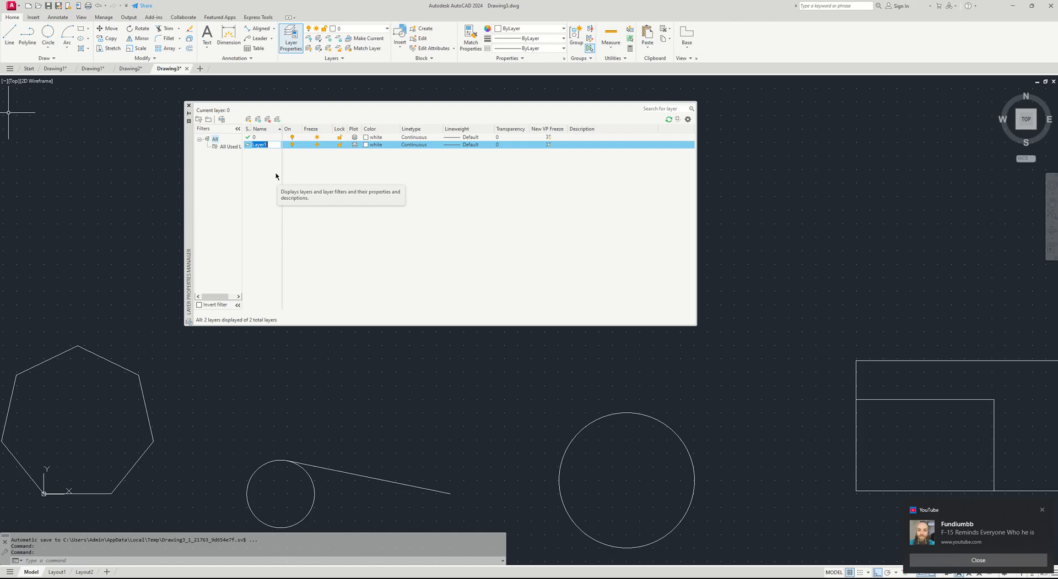
{"action": "key", "text": "BackSpace"}
{"action": "type", "text": "Centre line"}
{"action": "key", "text": "BackSpace"}
{"action": "key", "text": "BackSpace"}
{"action": "key", "text": "BackSpace"}
{"action": "key", "text": "BackSpace"}
{"action": "key", "text": "BackSpace"}
{"action": "type", "text": "line"}
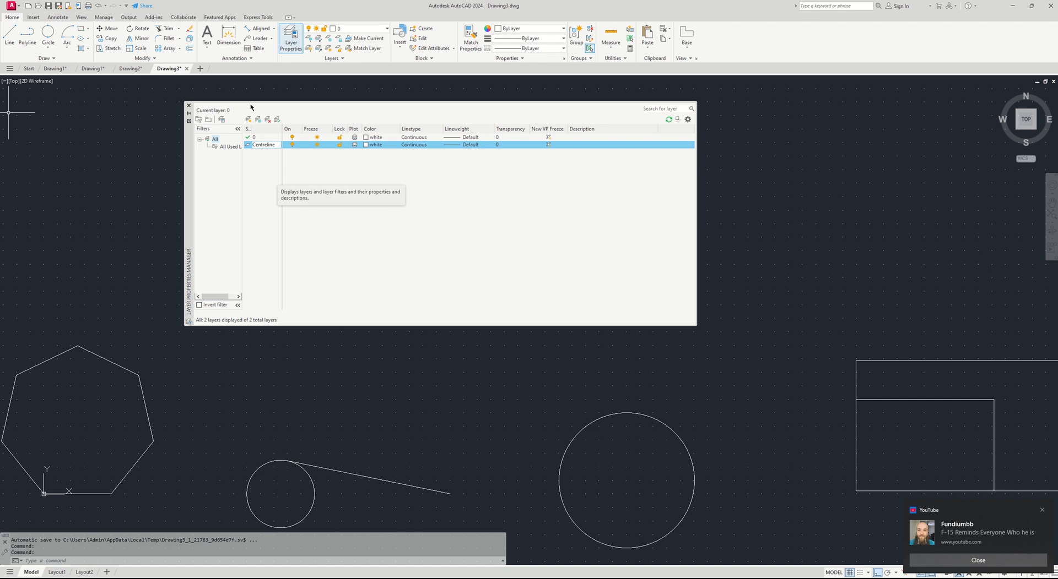
Set the Centreline layer's color to green.
{"action": "left_click", "coordinate": [368, 146]}
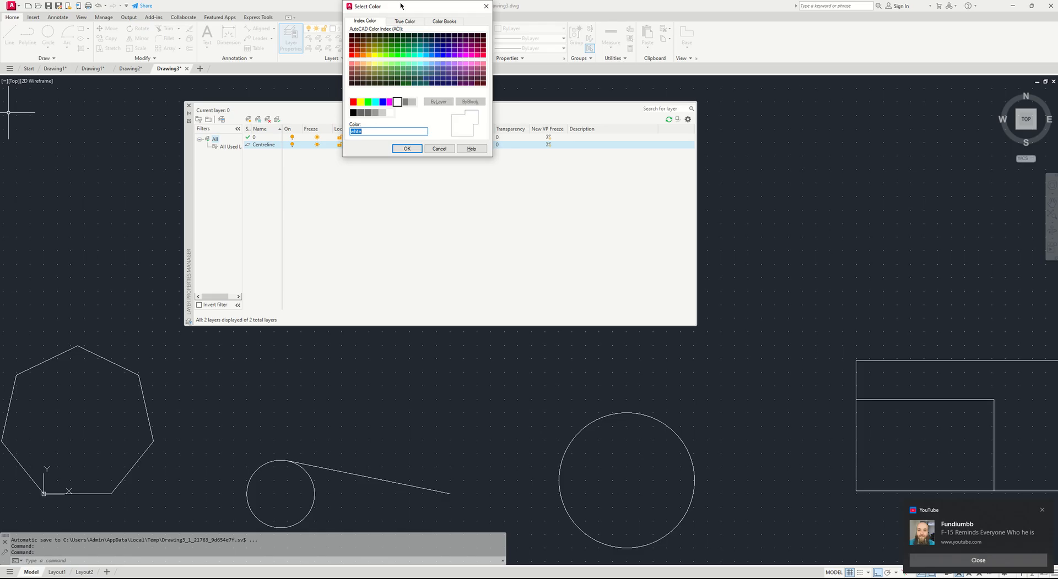
{"action": "left_click_drag", "start_coordinate": [402, 6], "coordinate": [437, 175]}
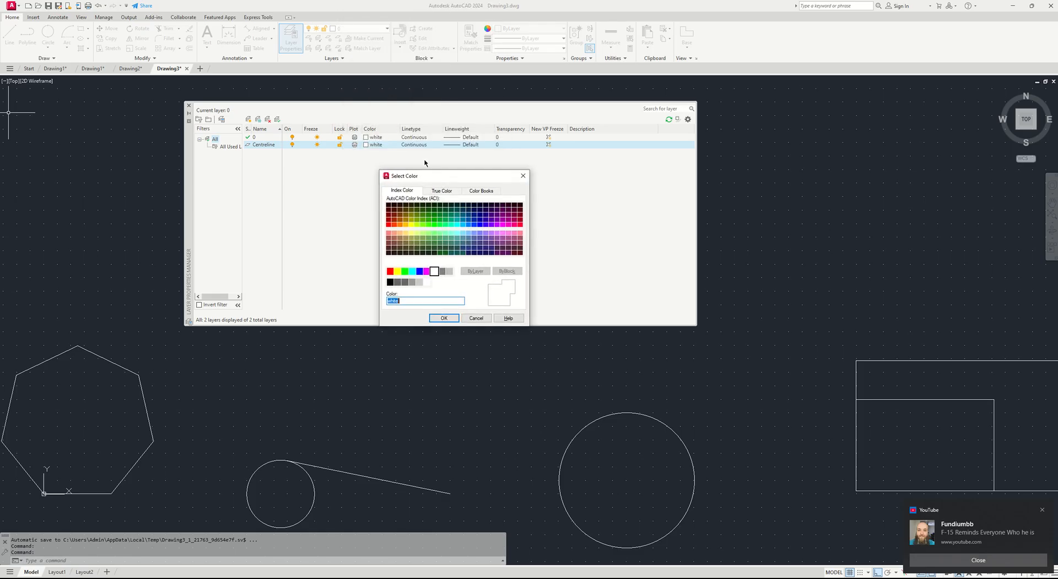
{"action": "left_click", "coordinate": [406, 272]}
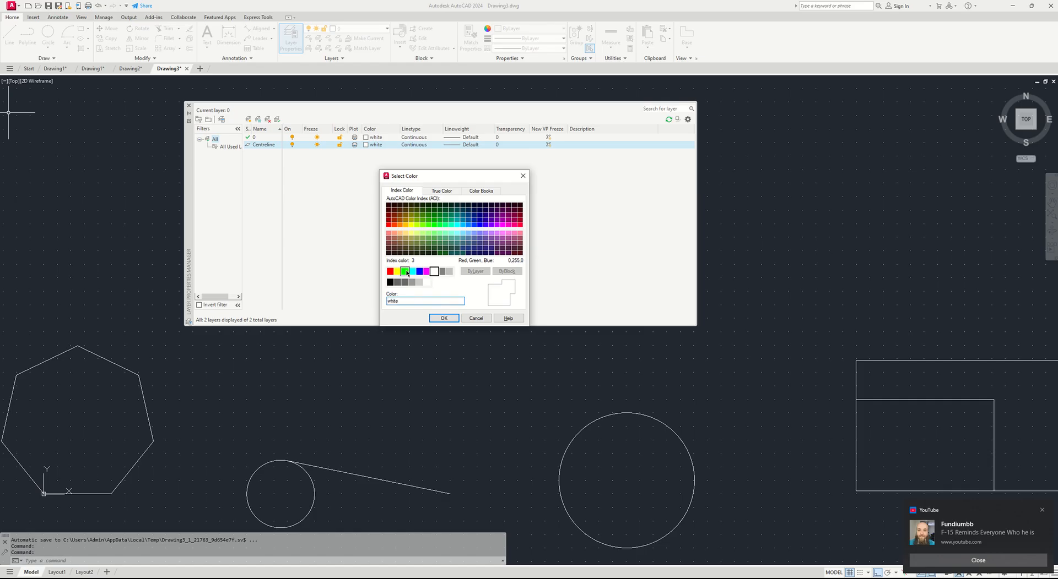
{"action": "left_click", "coordinate": [444, 318]}
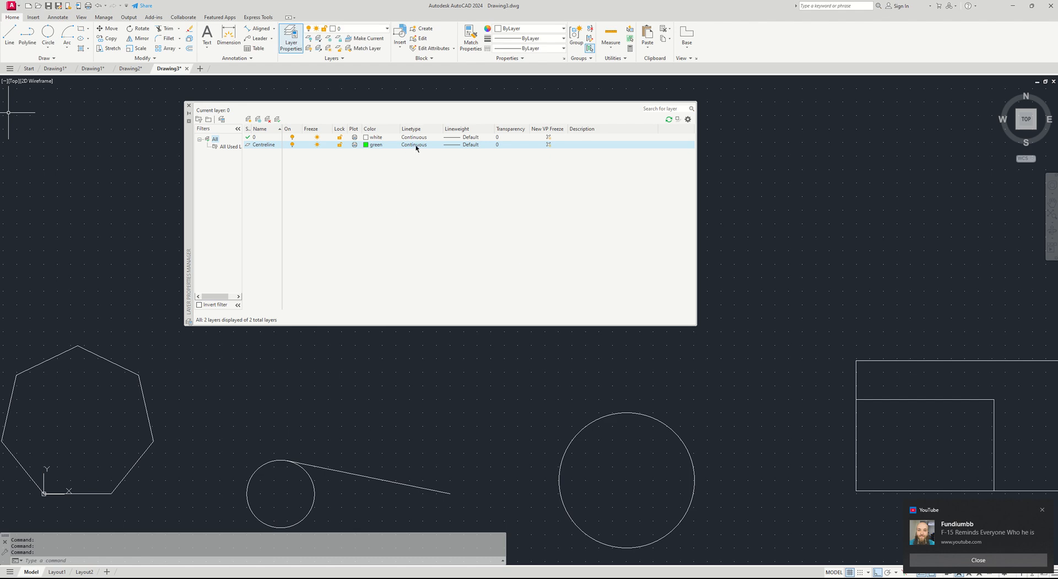
Load the CENTER linetype and assign it to the Centreline layer.
{"action": "left_click", "coordinate": [415, 146]}
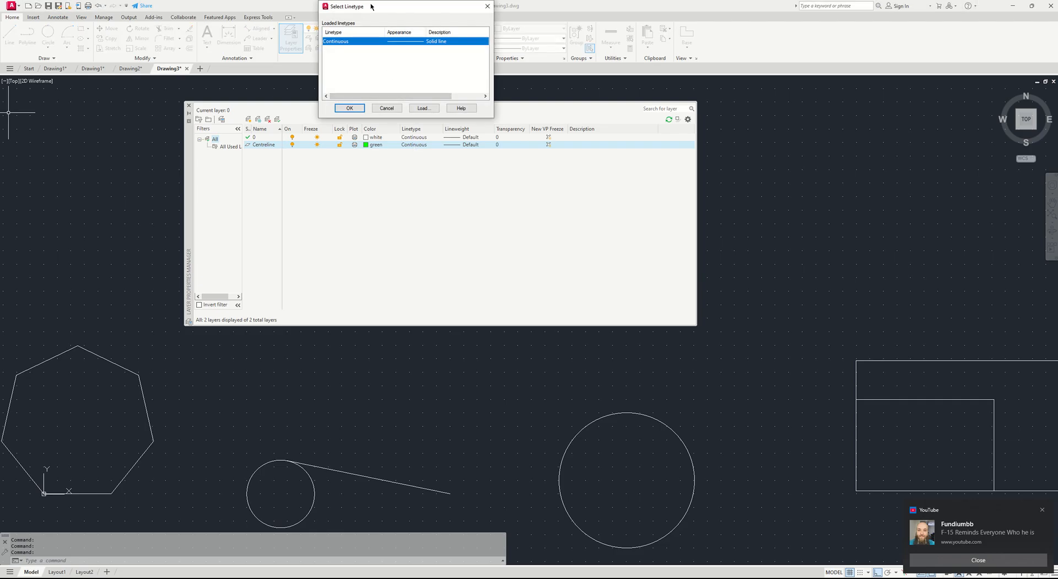
{"action": "left_click_drag", "start_coordinate": [369, 7], "coordinate": [399, 157]}
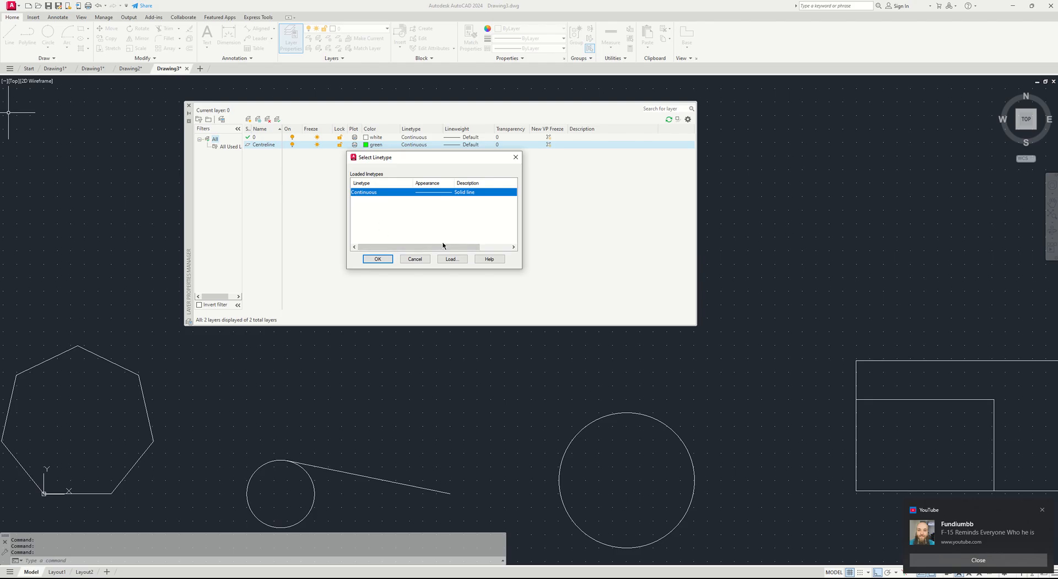
{"action": "left_click", "coordinate": [452, 259]}
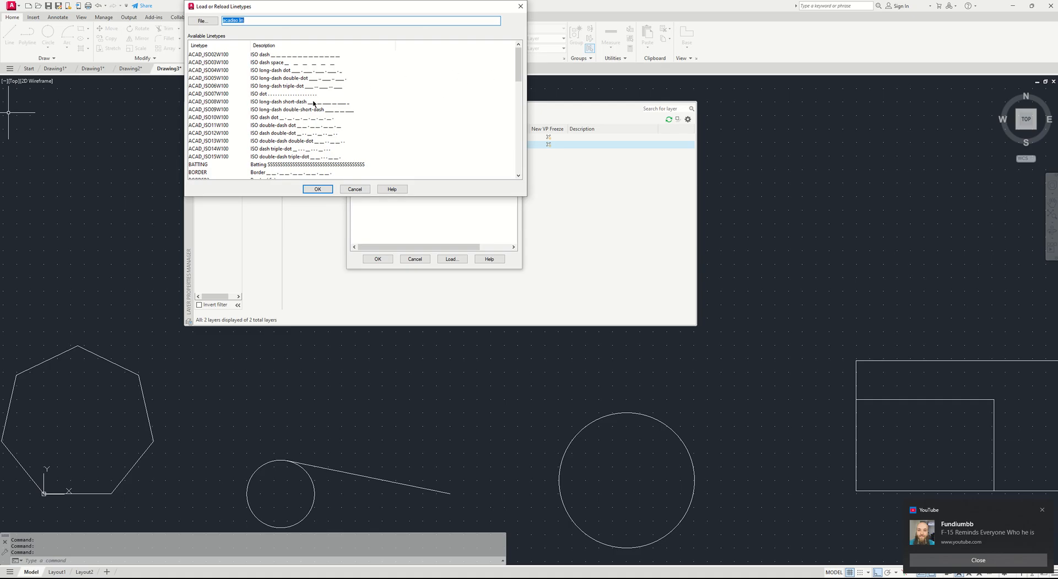
{"action": "scroll", "coordinate": [302, 98], "scroll_direction": "down", "scroll_amount": 3}
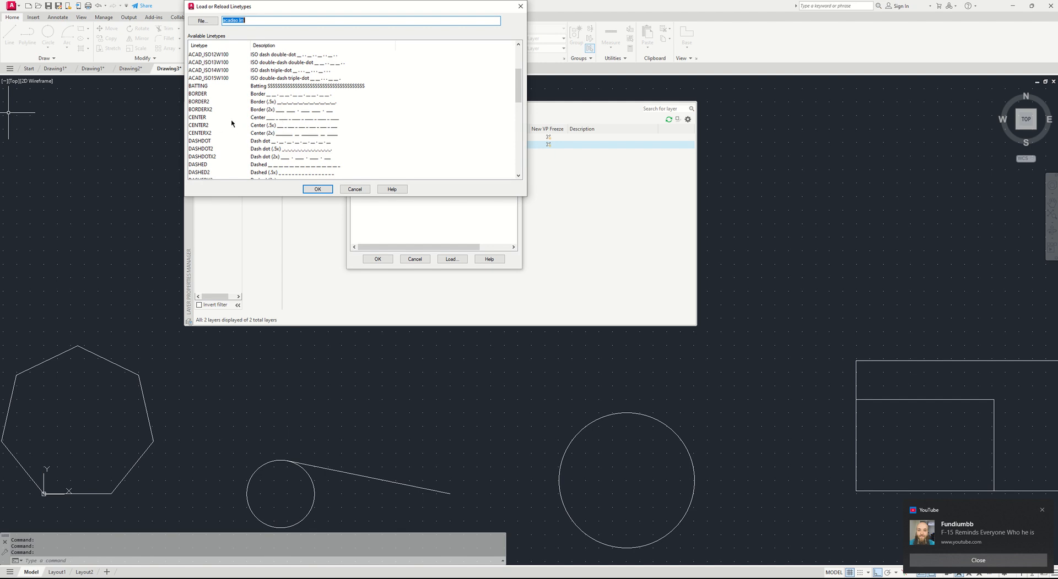
{"action": "left_click", "coordinate": [250, 119]}
{"action": "left_click", "coordinate": [318, 190]}
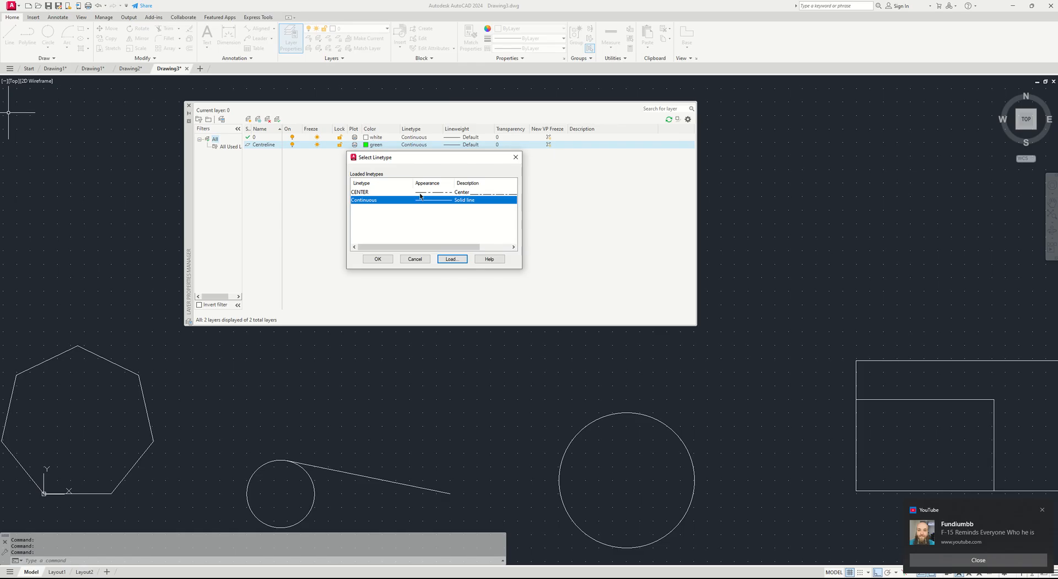
{"action": "left_click", "coordinate": [361, 193]}
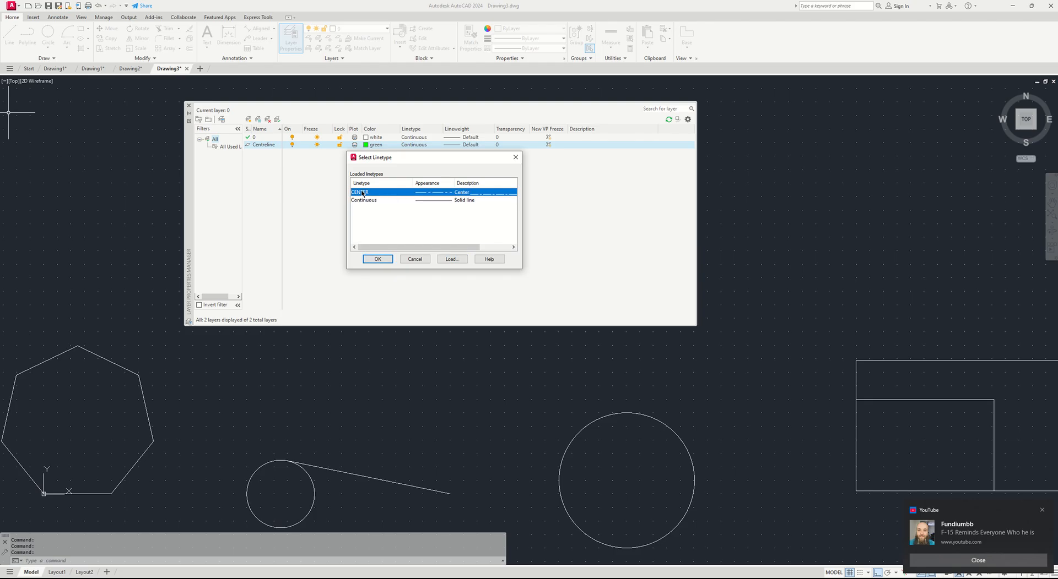
{"action": "left_click", "coordinate": [382, 258]}
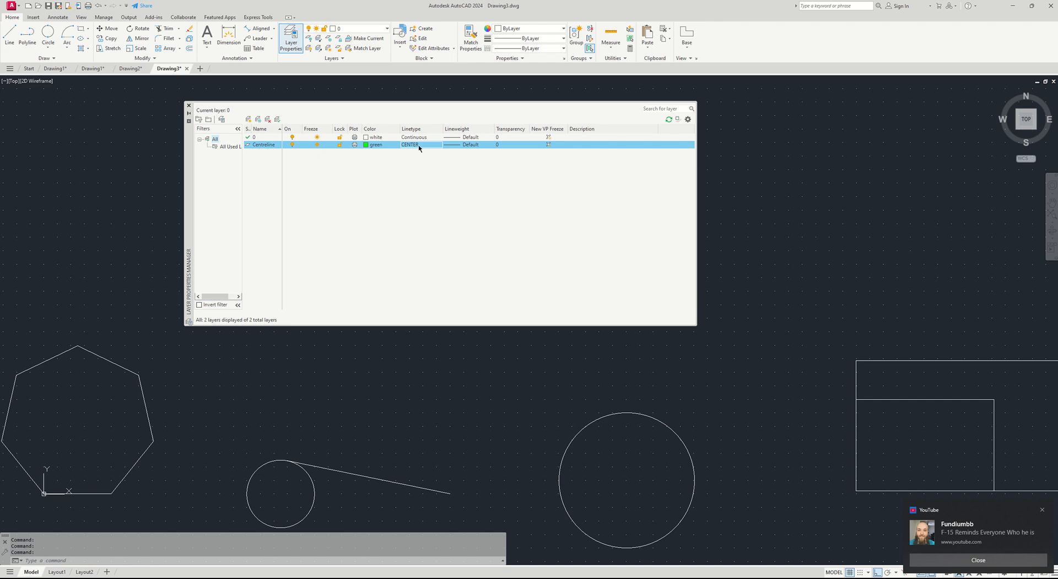
Set the Centreline layer's lineweight to 0.25 mm.
{"action": "left_click", "coordinate": [463, 146]}
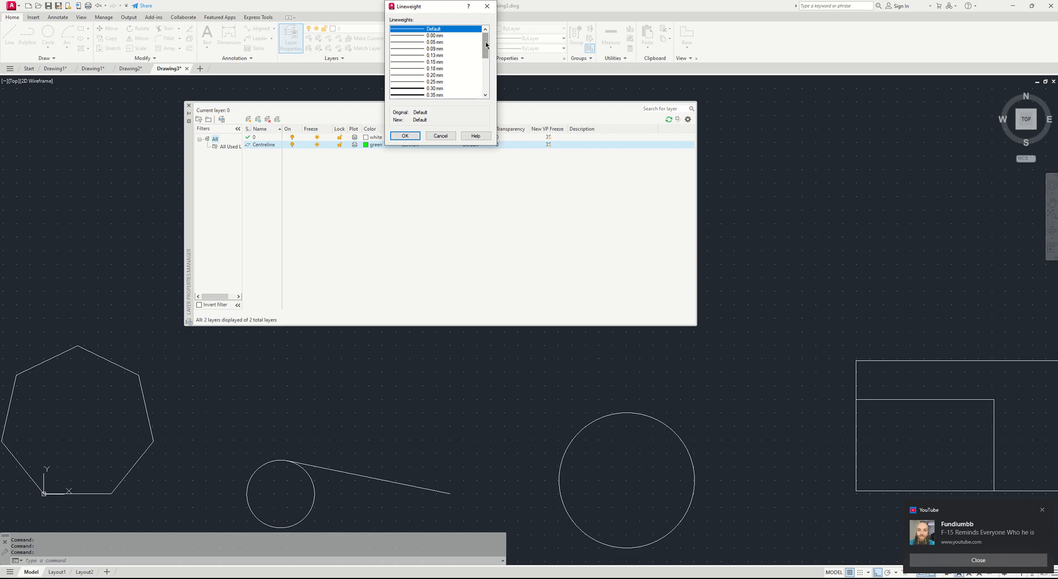
{"action": "left_click", "coordinate": [418, 83]}
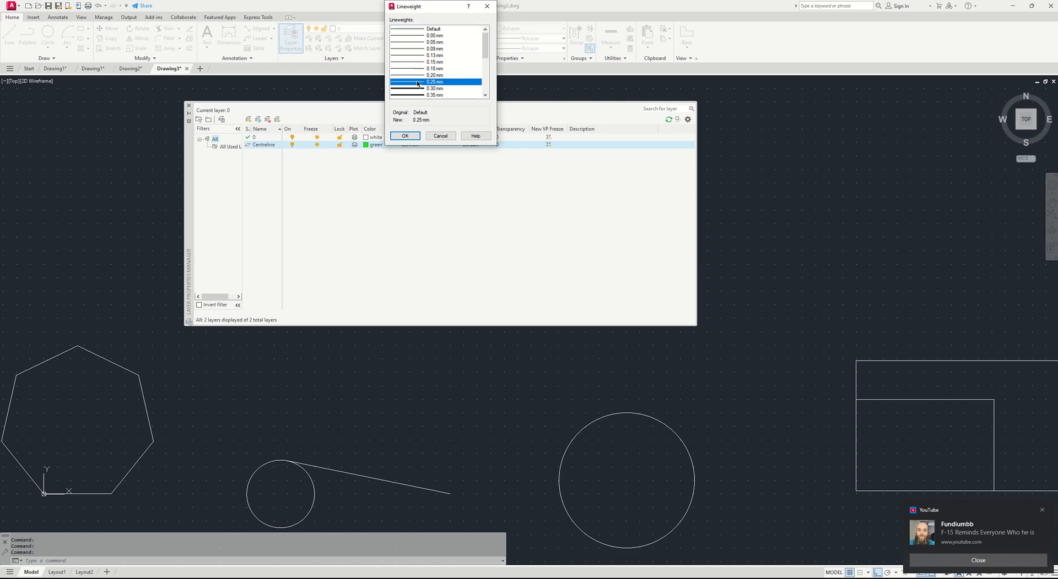
{"action": "left_click", "coordinate": [404, 136]}
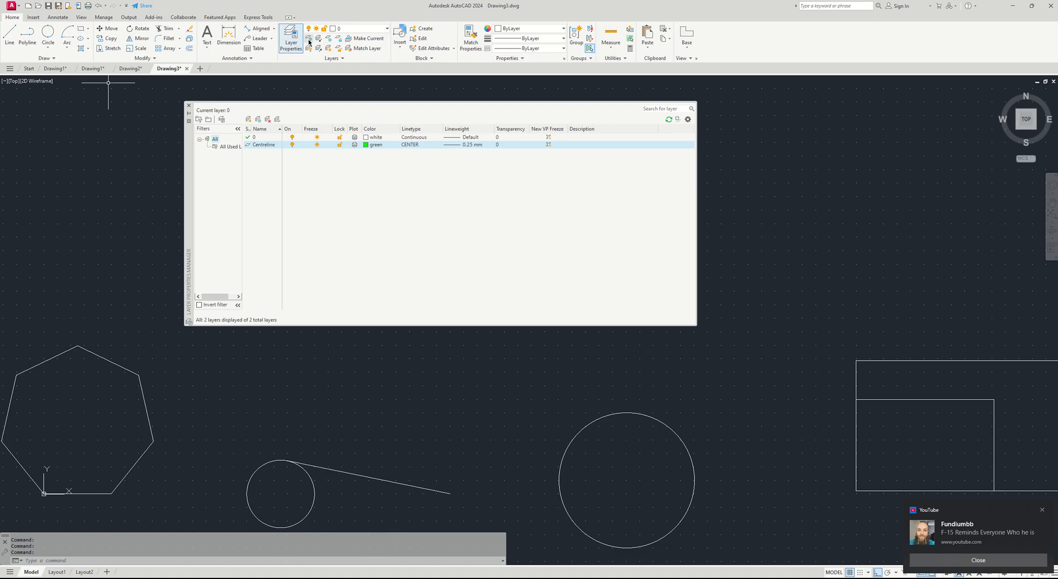
Create a new layer named Outline and set its color to index color 240.
{"action": "left_click", "coordinate": [249, 119]}
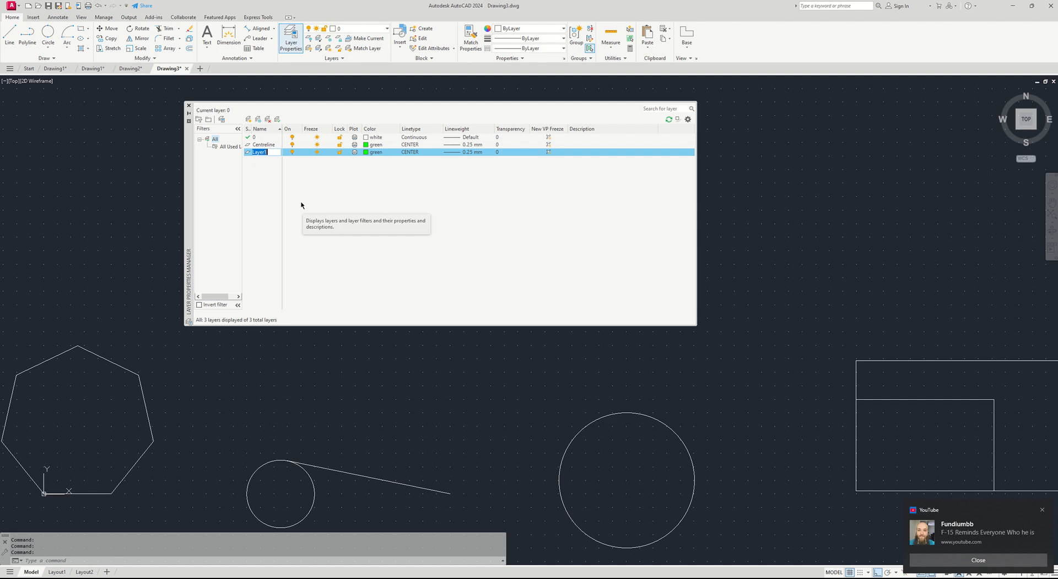
{"action": "type", "text": "Outline"}
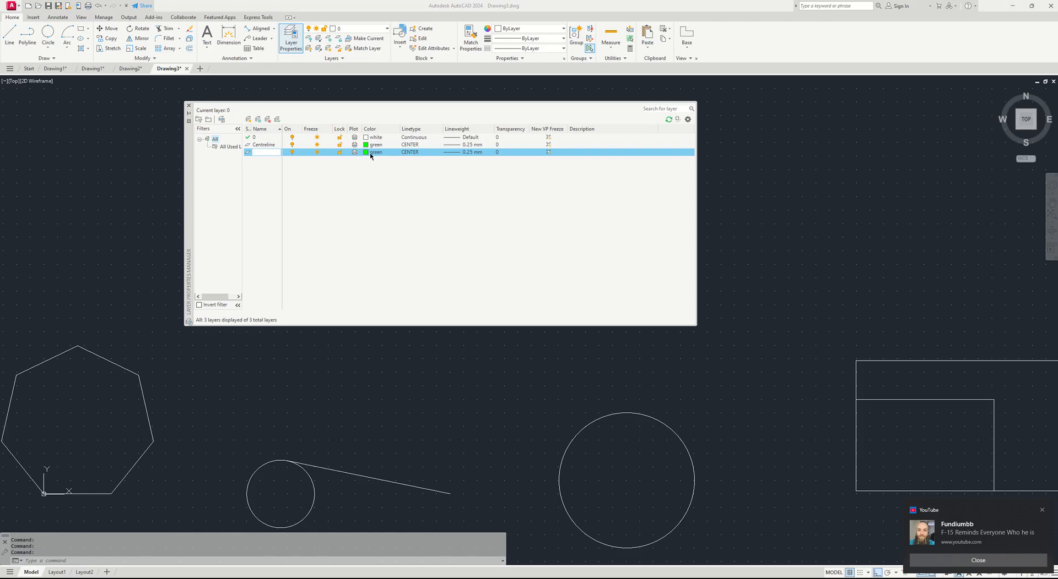
{"action": "left_click", "coordinate": [368, 154]}
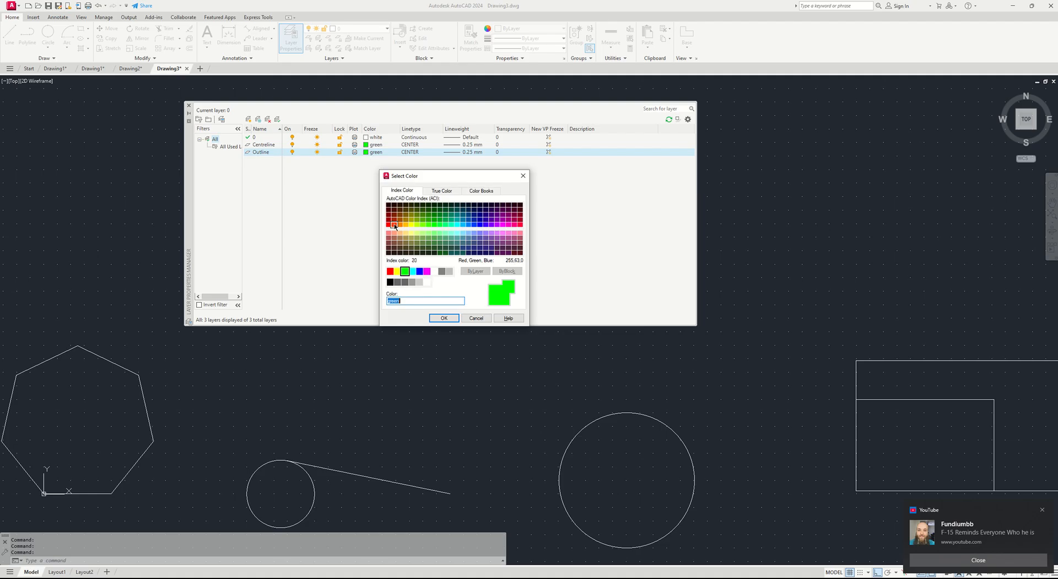
{"action": "left_click", "coordinate": [519, 225]}
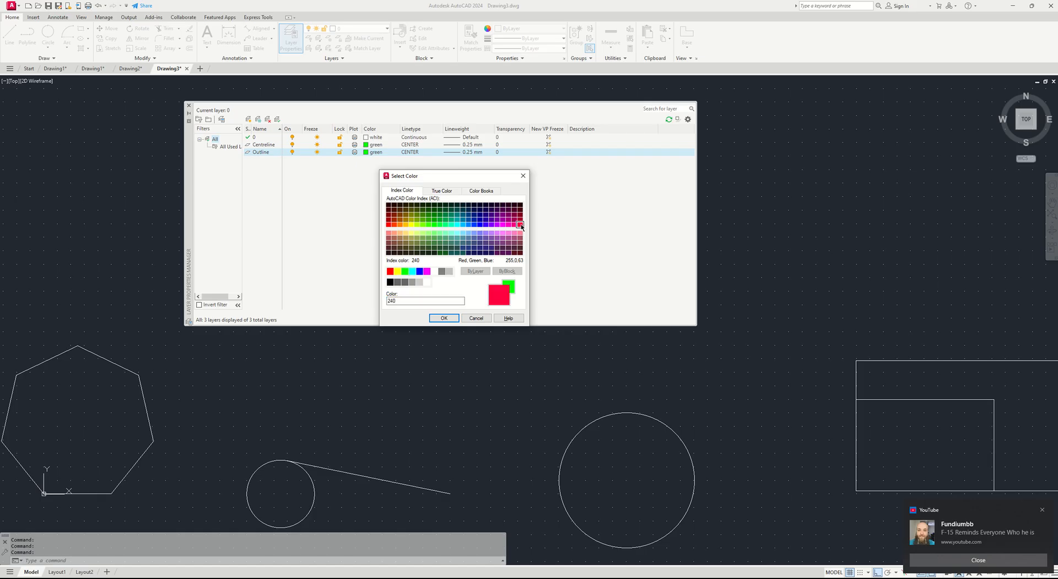
{"action": "left_click", "coordinate": [444, 318]}
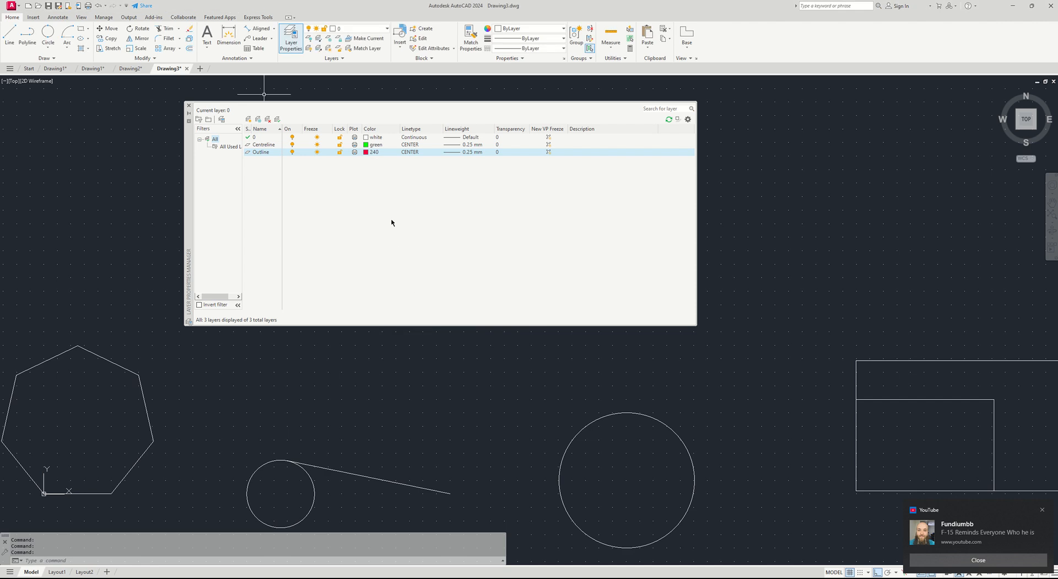
{"action": "left_click", "coordinate": [417, 153]}
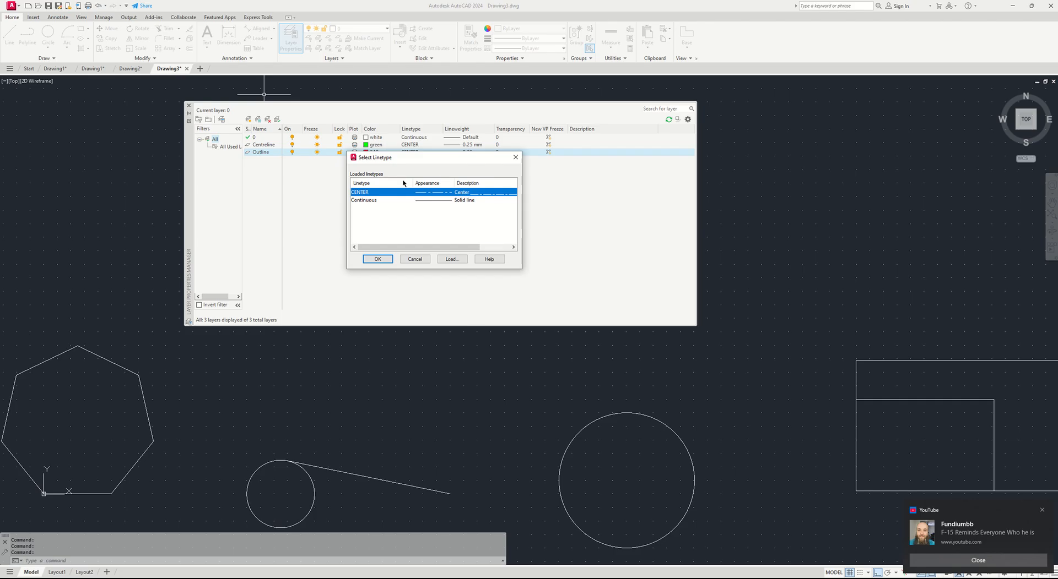
{"action": "left_click", "coordinate": [394, 202]}
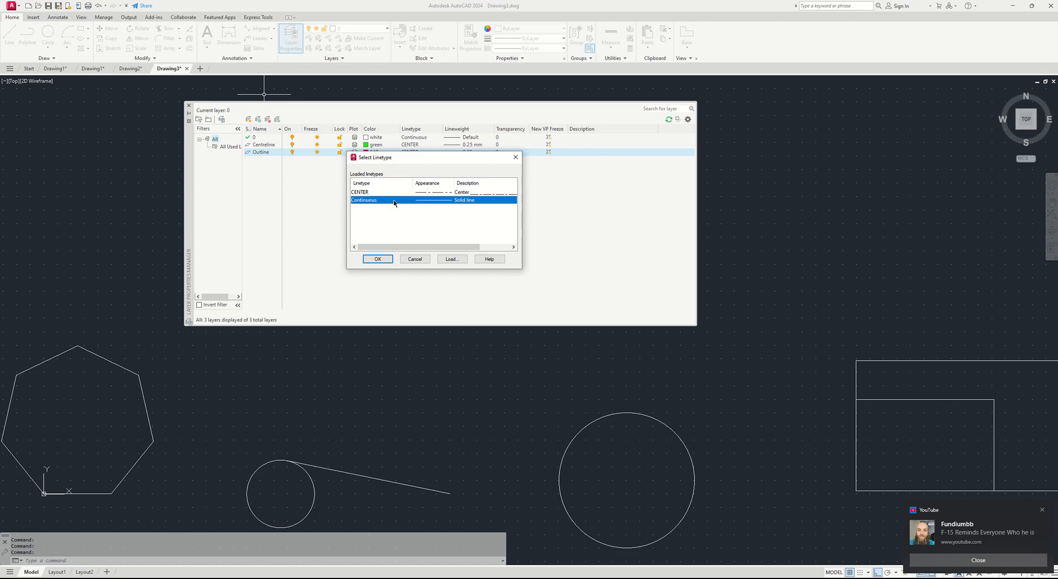
{"action": "left_click", "coordinate": [515, 159]}
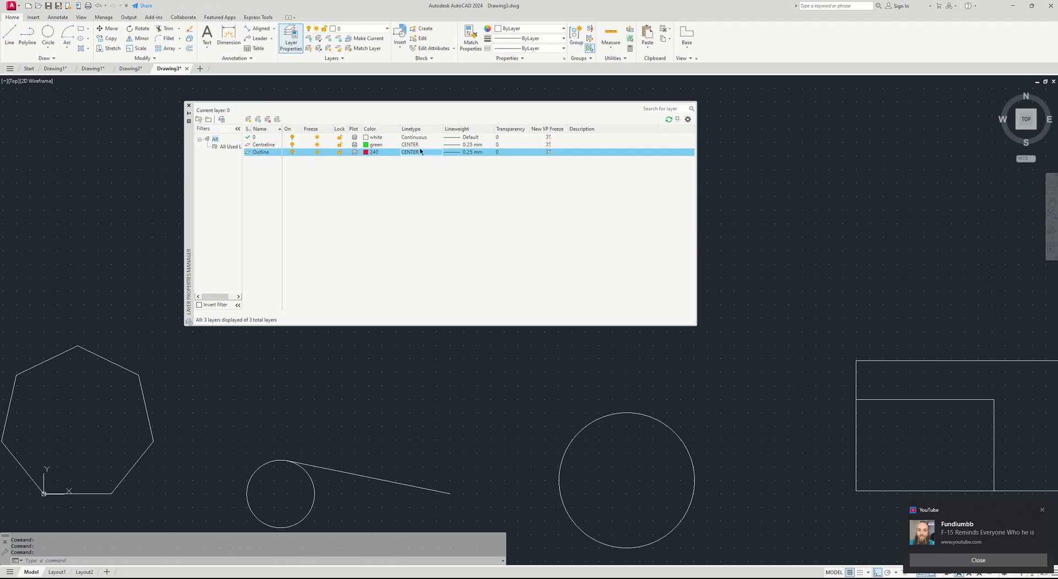
Change the Centreline layer's linetype to Continuous.
{"action": "left_click", "coordinate": [419, 151]}
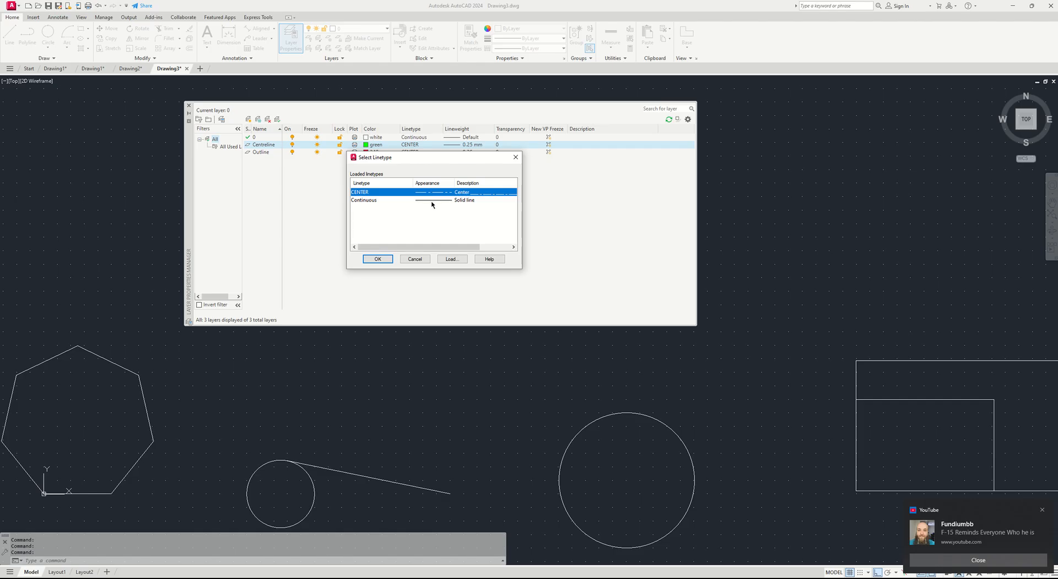
{"action": "left_click", "coordinate": [429, 201]}
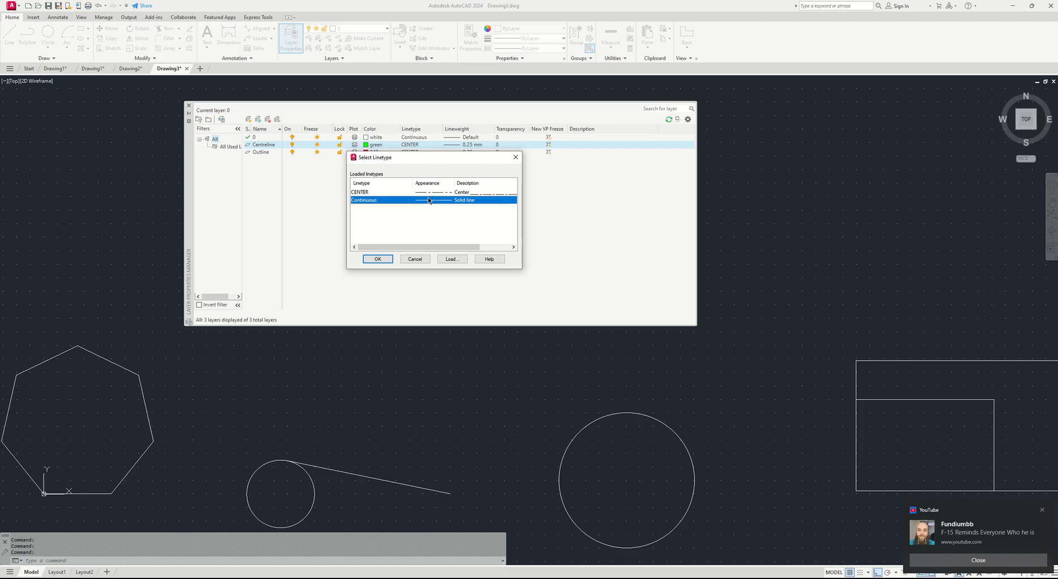
{"action": "left_click", "coordinate": [378, 259]}
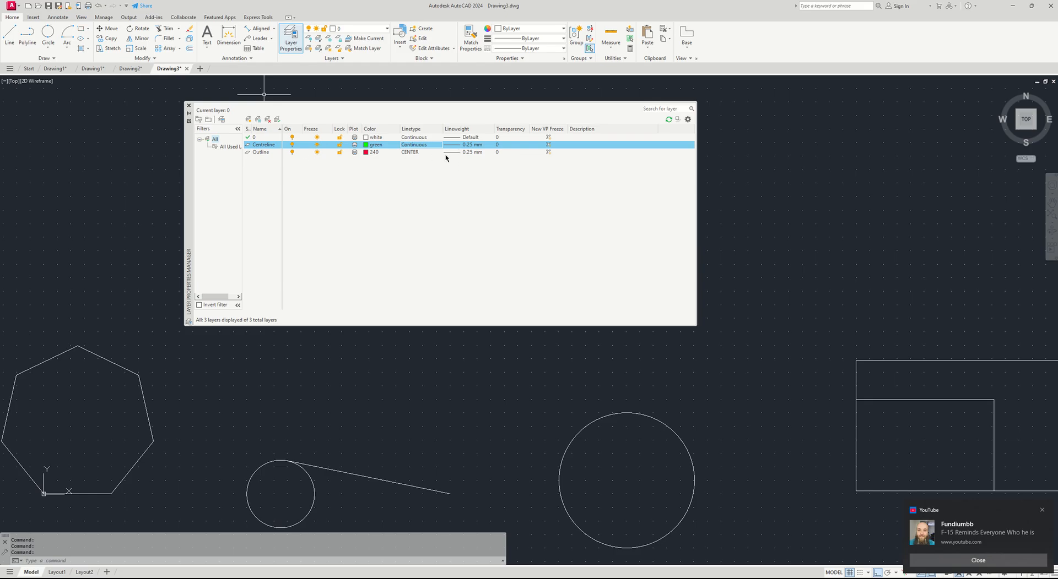
Set the Outline layer's lineweight to 0.30 mm.
{"action": "left_click", "coordinate": [254, 154]}
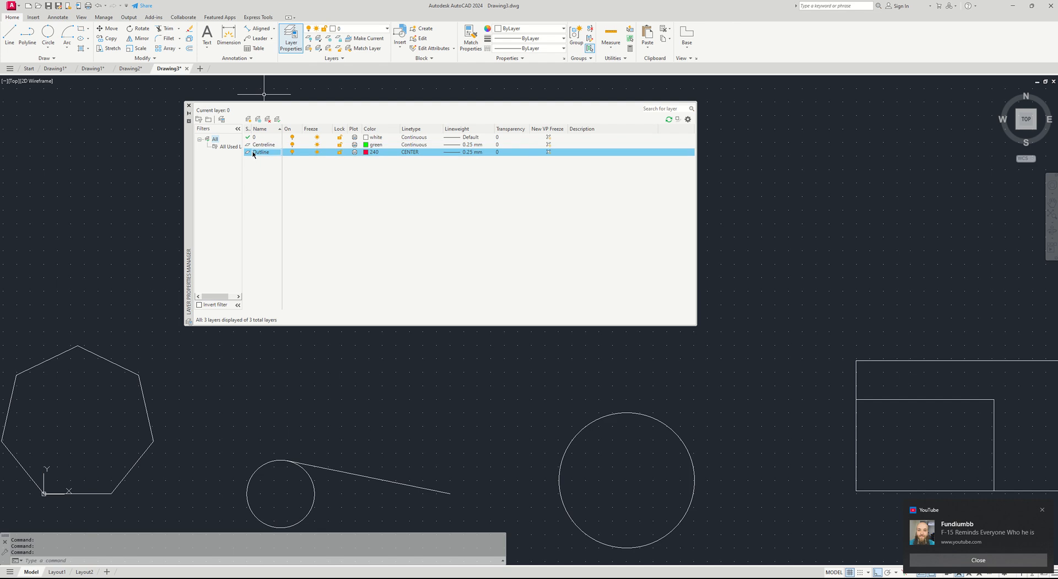
{"action": "left_click", "coordinate": [470, 153]}
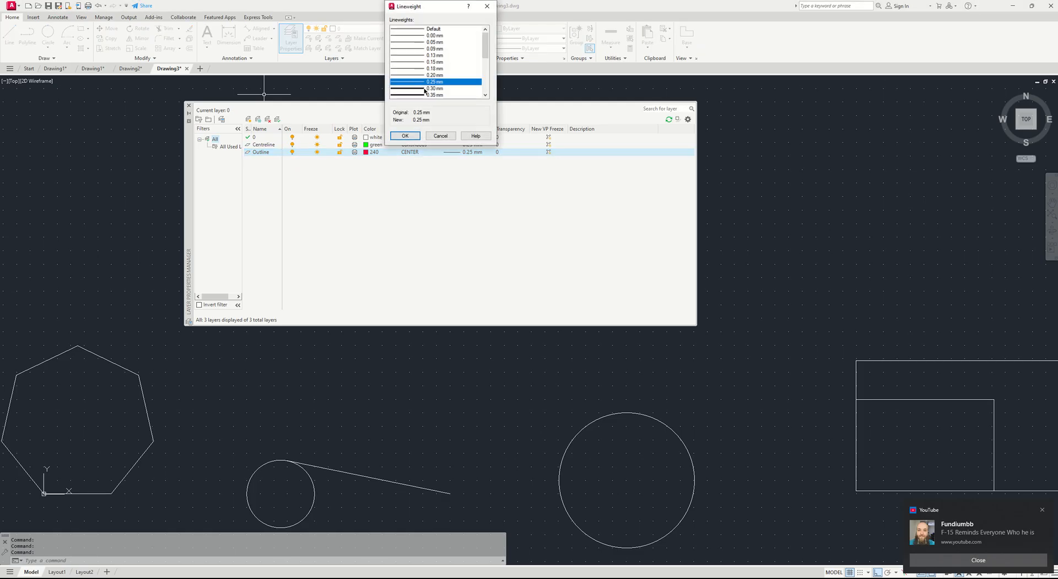
{"action": "left_click", "coordinate": [422, 89]}
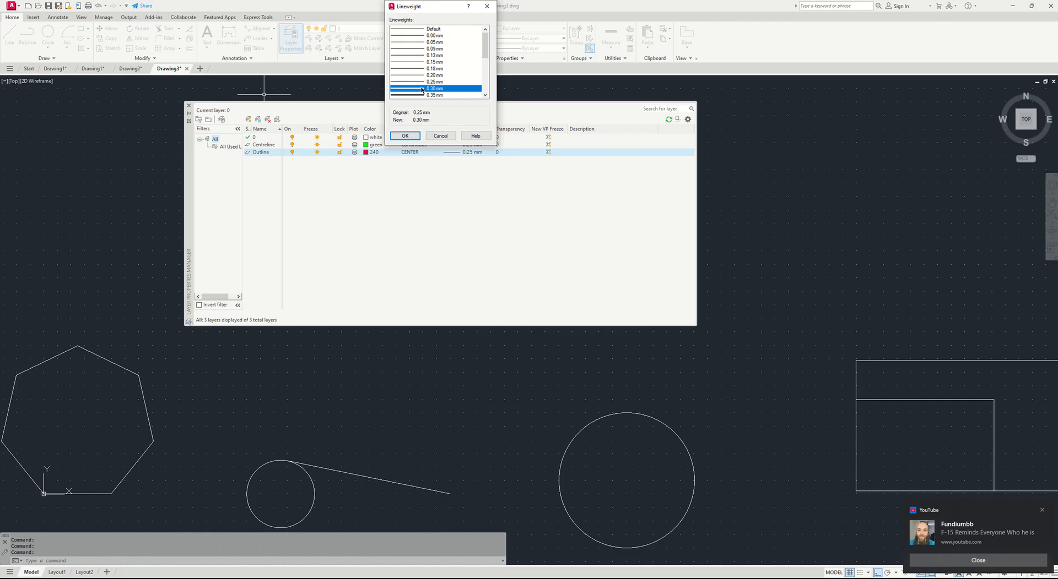
{"action": "left_click", "coordinate": [404, 136]}
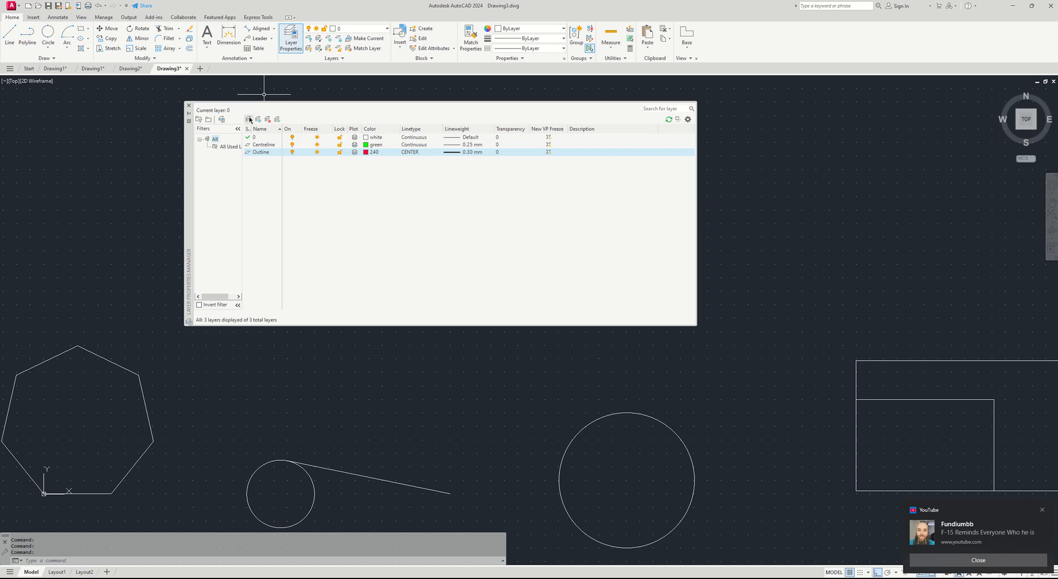
Create a new layer named Dimension and set its color to cyan.
{"action": "left_click", "coordinate": [249, 119]}
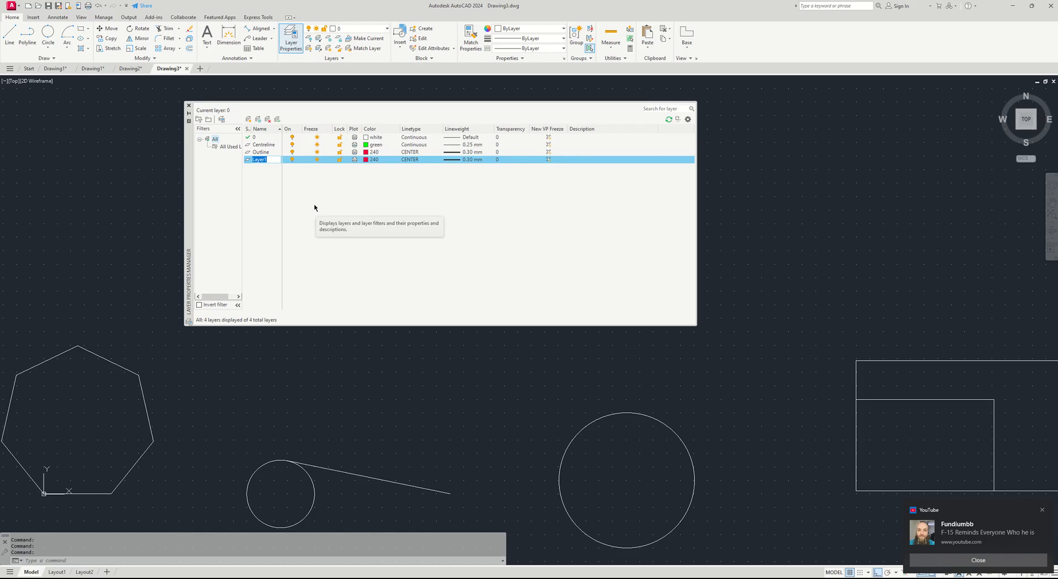
{"action": "type", "text": "Dimension"}
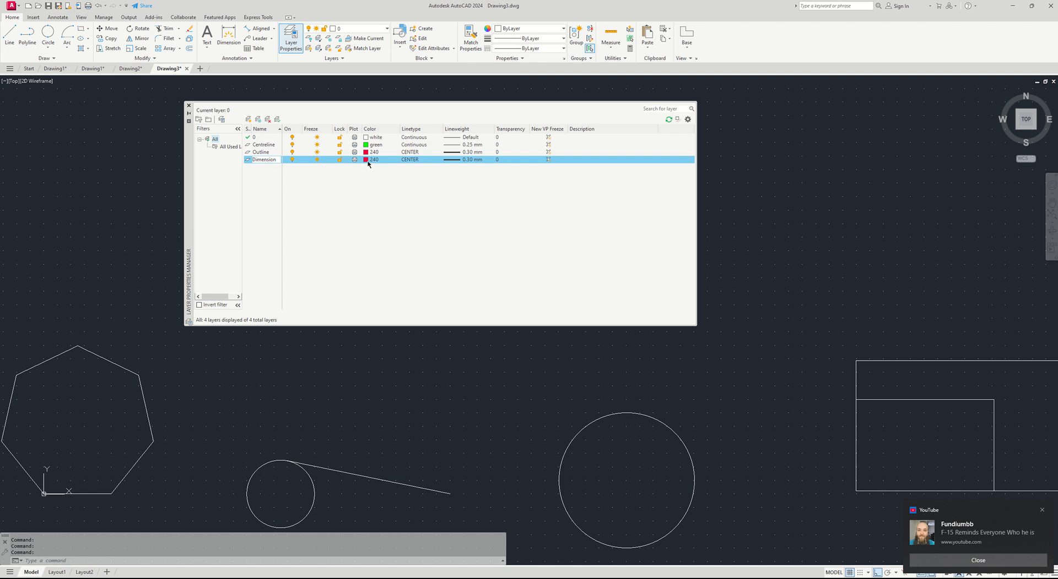
{"action": "left_click", "coordinate": [367, 160]}
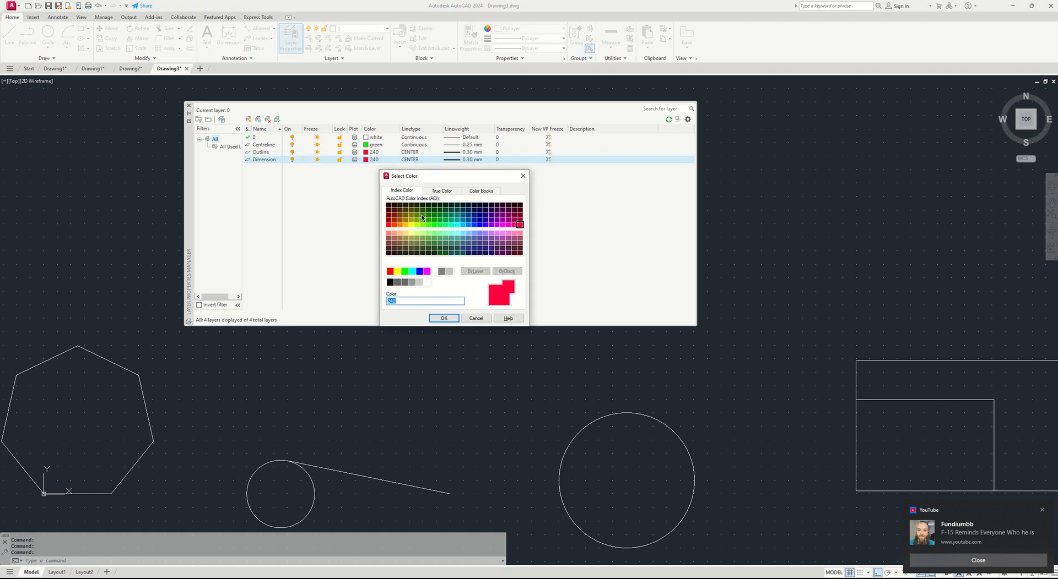
{"action": "left_click", "coordinate": [412, 272]}
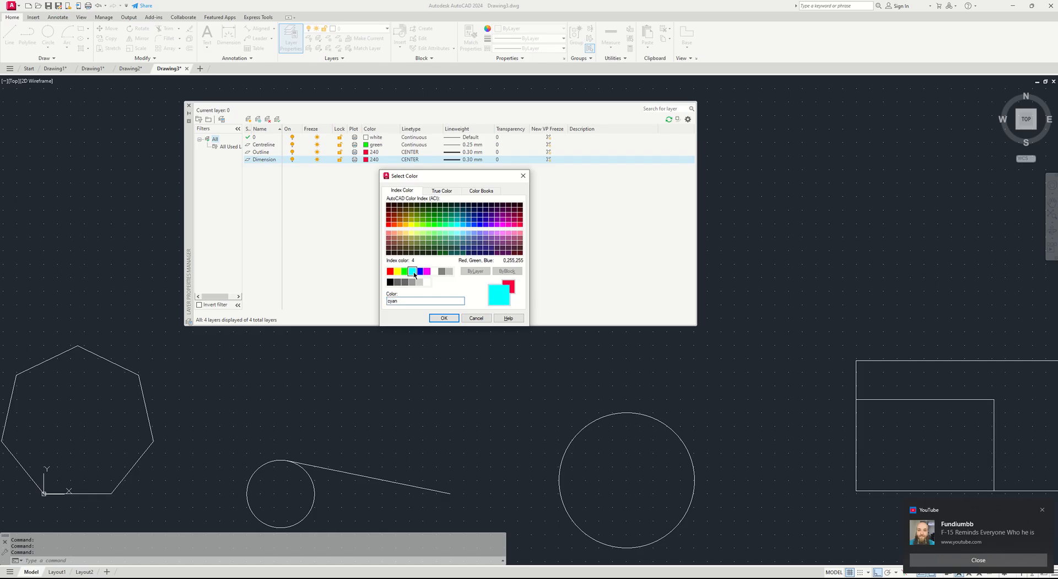
{"action": "left_click", "coordinate": [443, 318]}
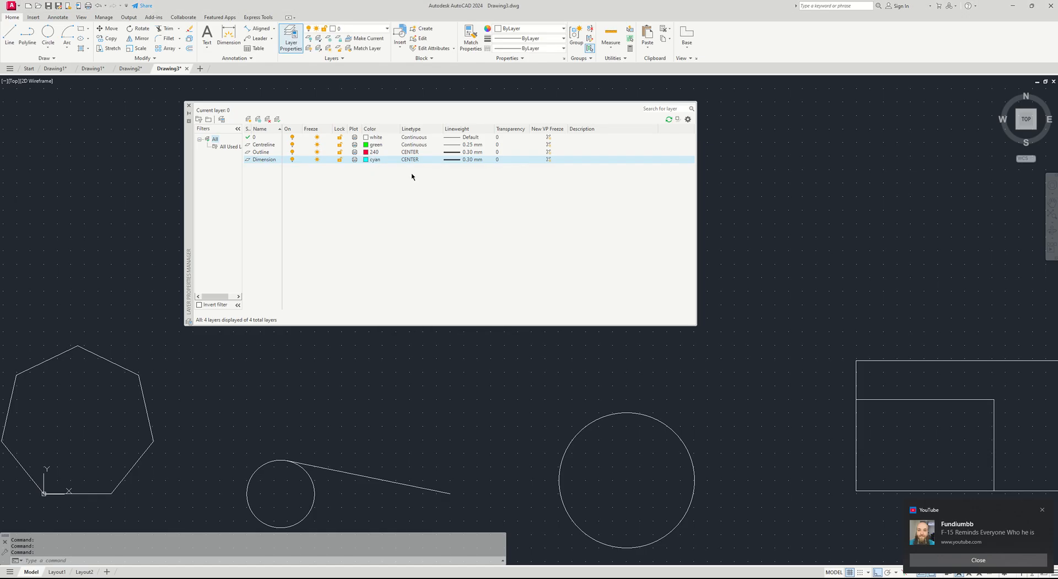
Set the Dimension layer's linetype to Continuous and its lineweight to 0.20 mm.
{"action": "left_click", "coordinate": [412, 160]}
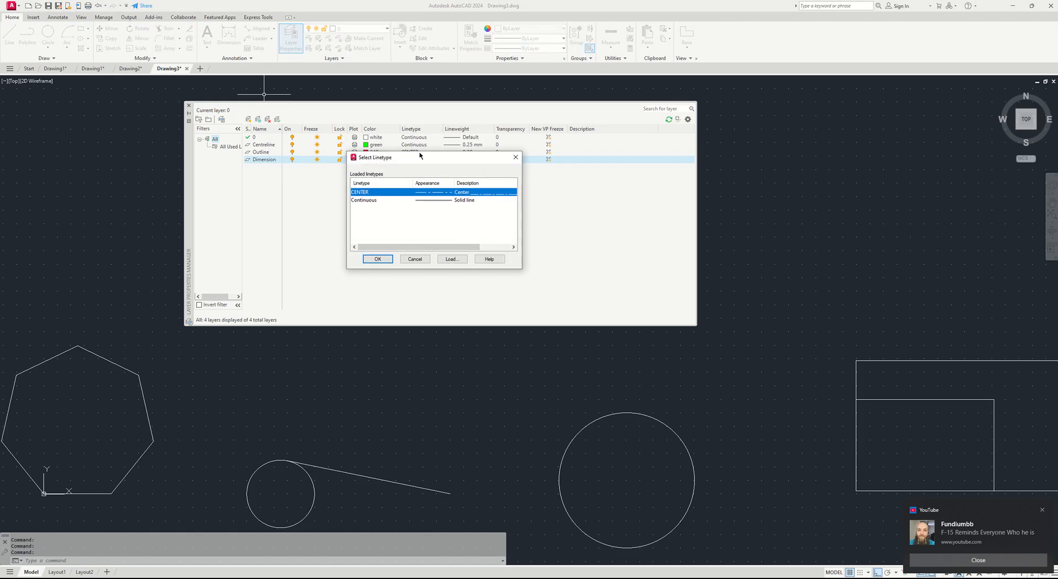
{"action": "left_click_drag", "start_coordinate": [420, 156], "coordinate": [448, 196]}
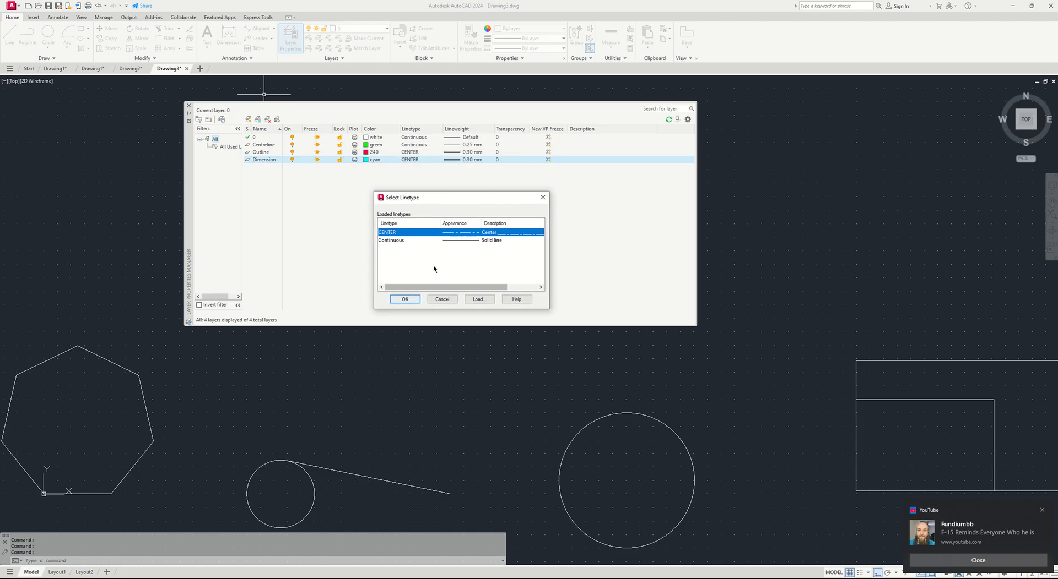
{"action": "left_click", "coordinate": [454, 241]}
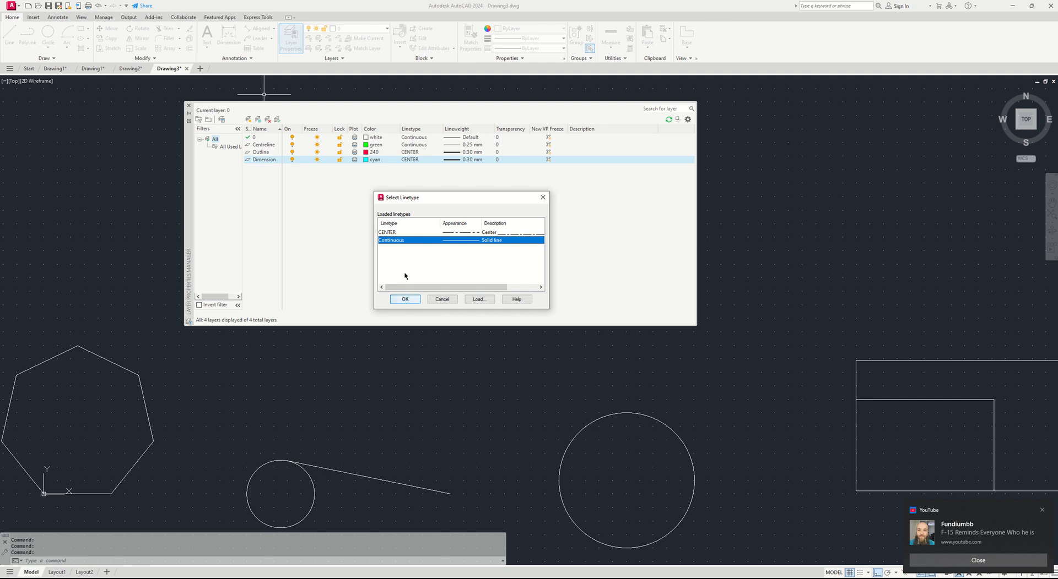
{"action": "left_click", "coordinate": [405, 300]}
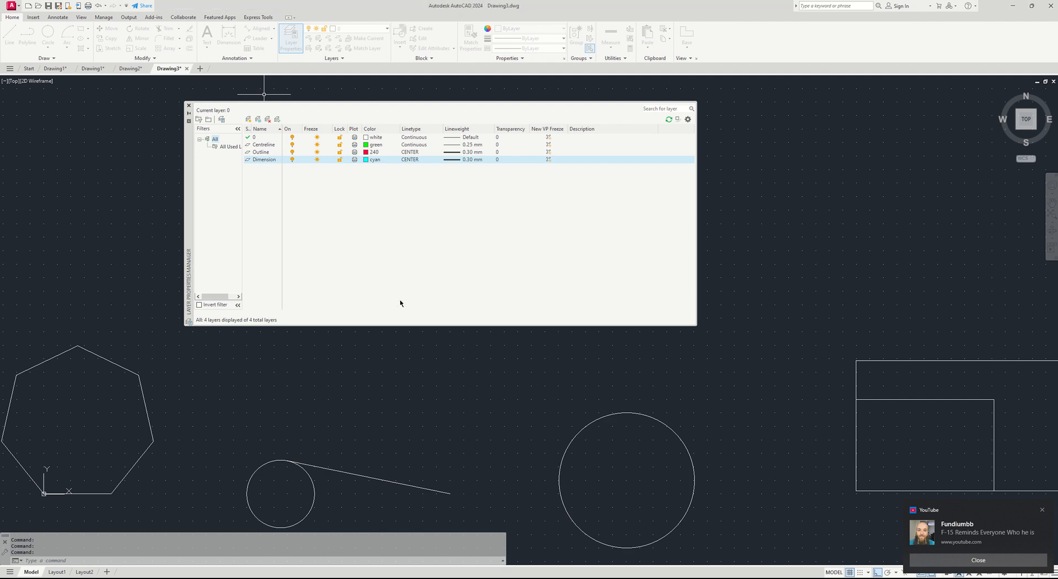
{"action": "left_click", "coordinate": [456, 160]}
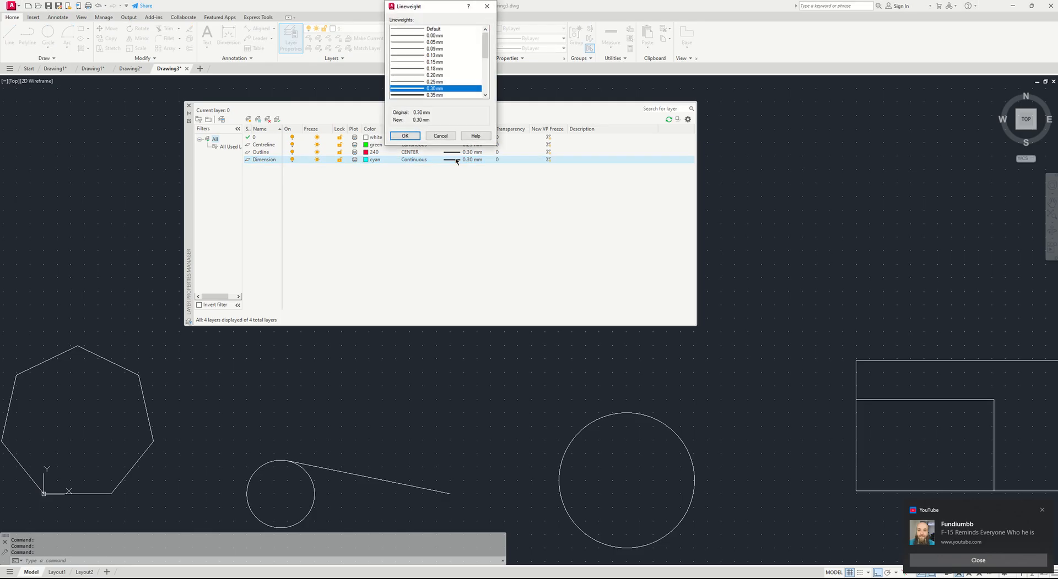
{"action": "left_click", "coordinate": [410, 75]}
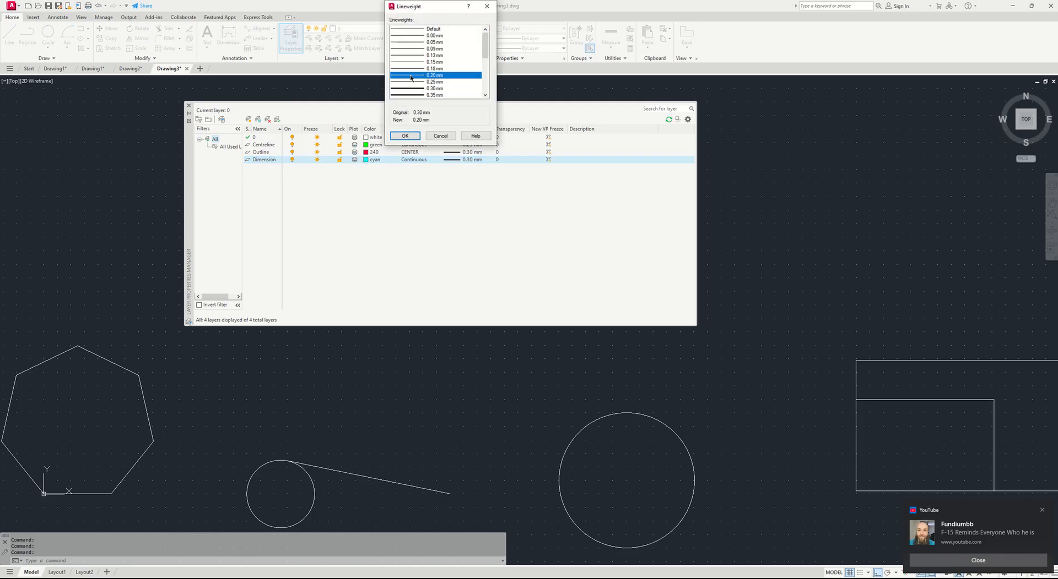
{"action": "left_click", "coordinate": [405, 136]}
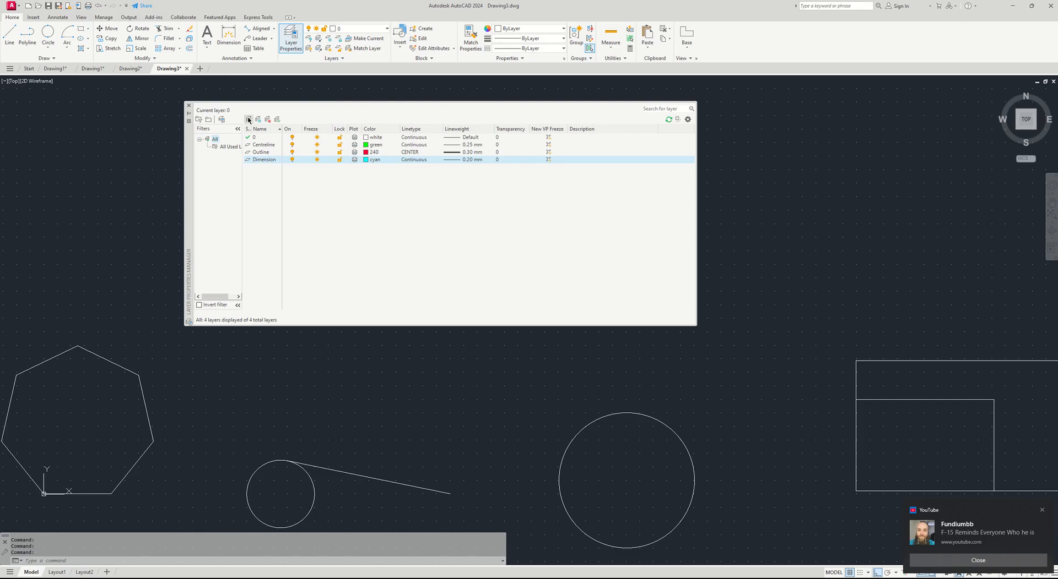
Create a new layer named Hidden and set its color to blue.
{"action": "left_click", "coordinate": [248, 120]}
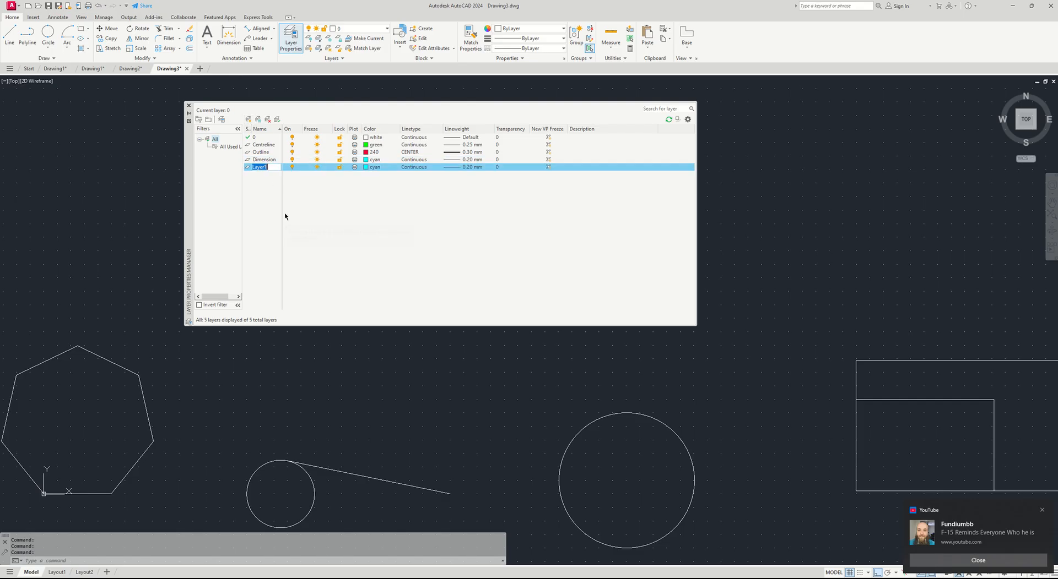
{"action": "type", "text": "Hi"}
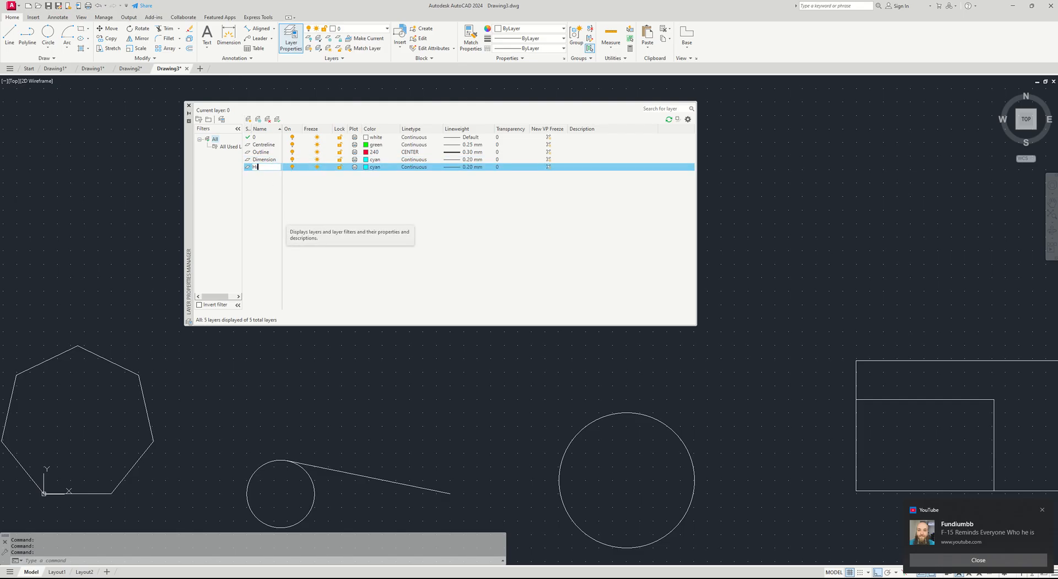
{"action": "type", "text": "dden"}
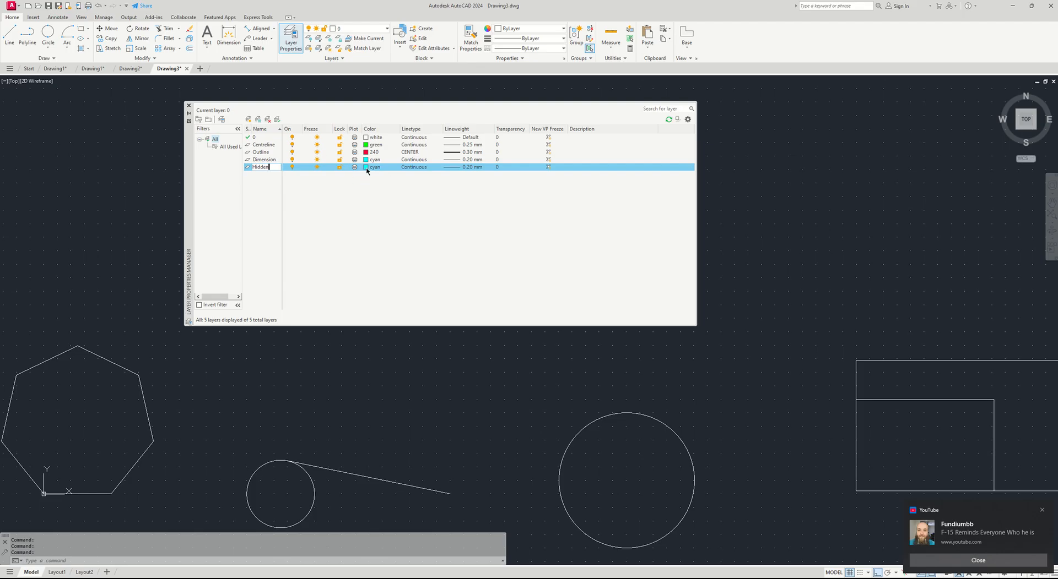
{"action": "key", "text": "Return"}
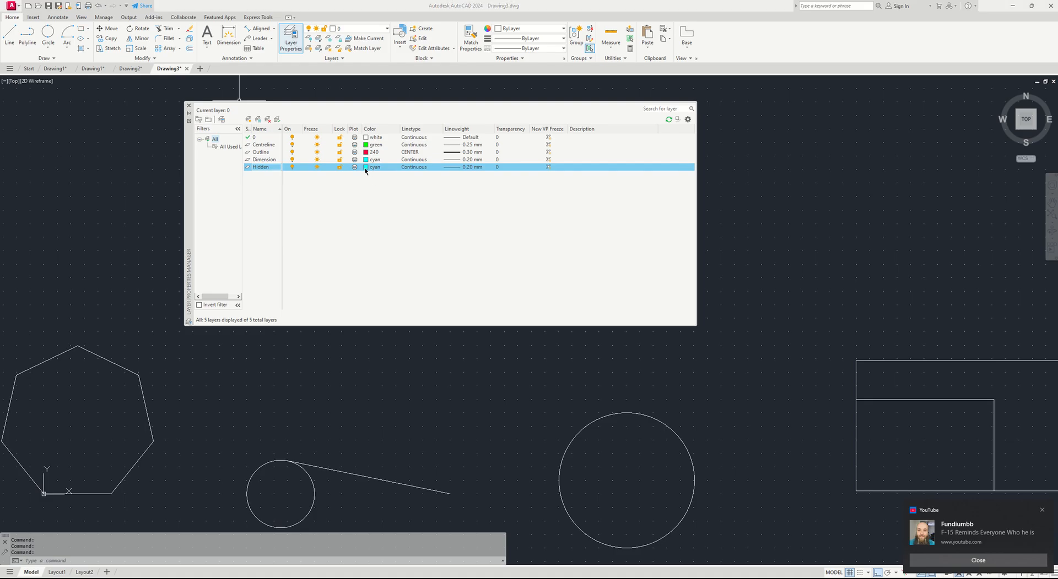
{"action": "left_click", "coordinate": [365, 168]}
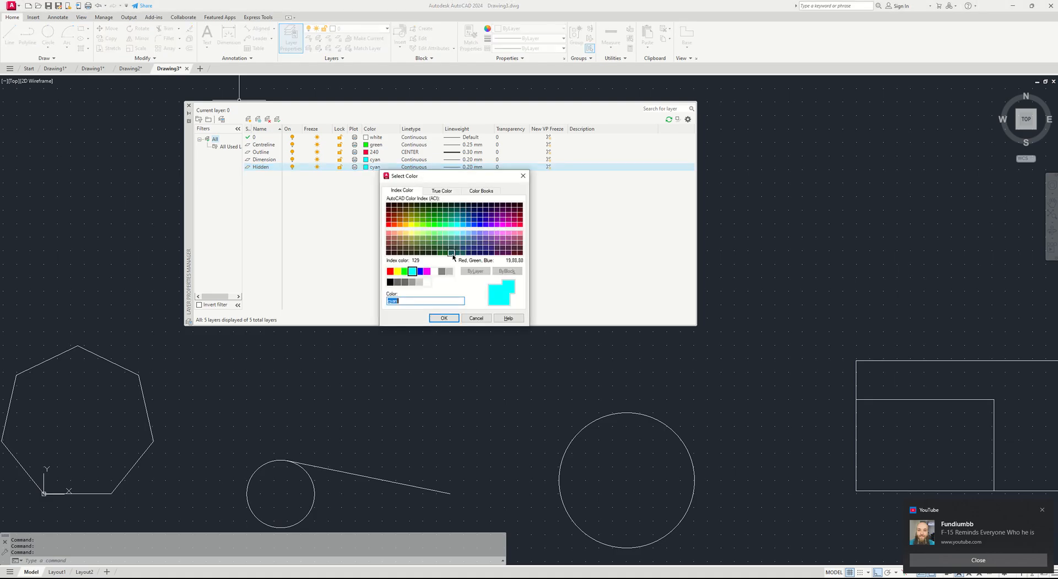
{"action": "left_click", "coordinate": [421, 271]}
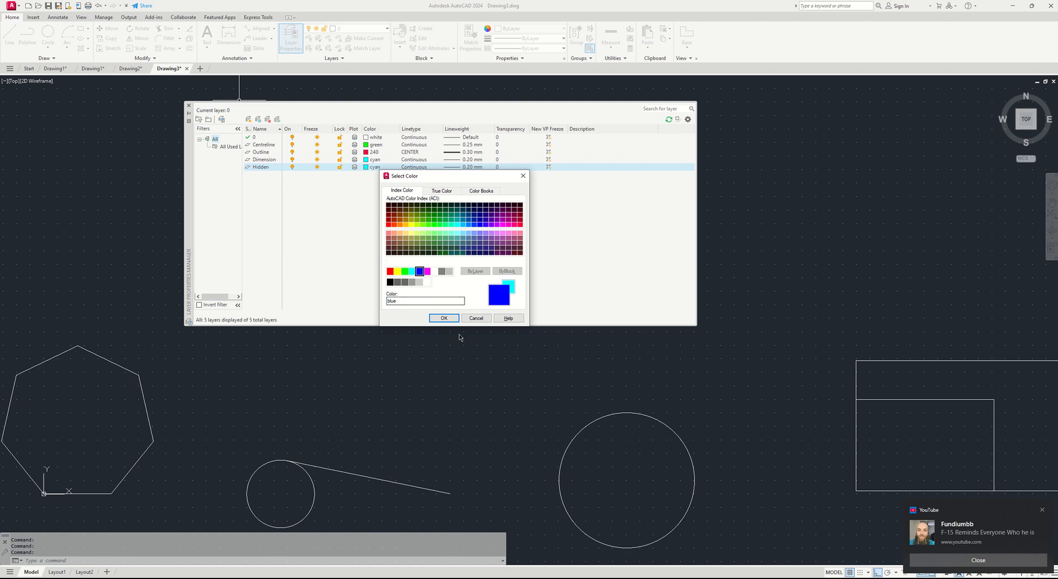
{"action": "left_click", "coordinate": [444, 319]}
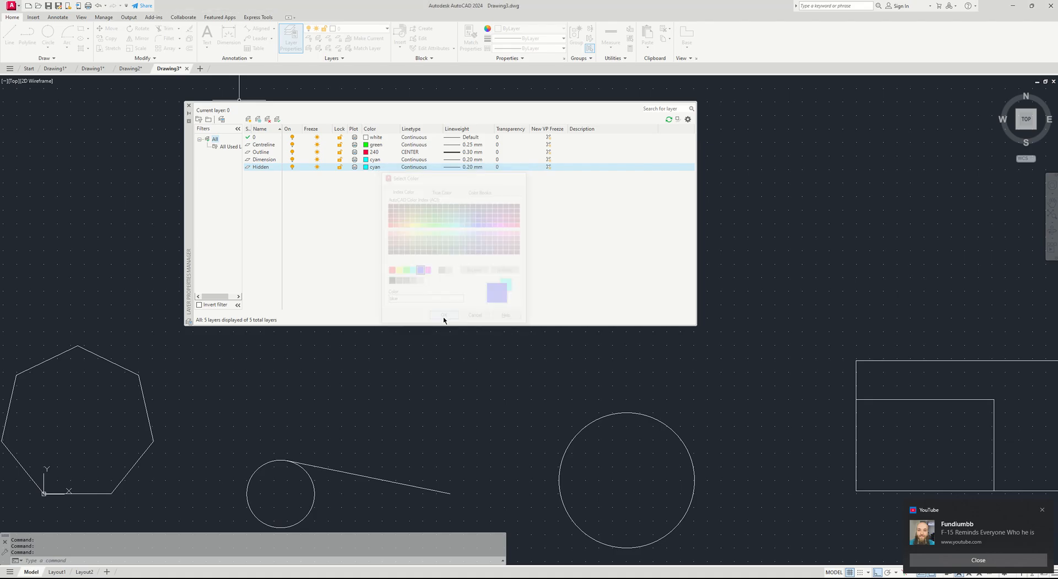
Load the DASHED2 linetype, assign it to the Hidden layer, and close the layer manager.
{"action": "left_click", "coordinate": [412, 167]}
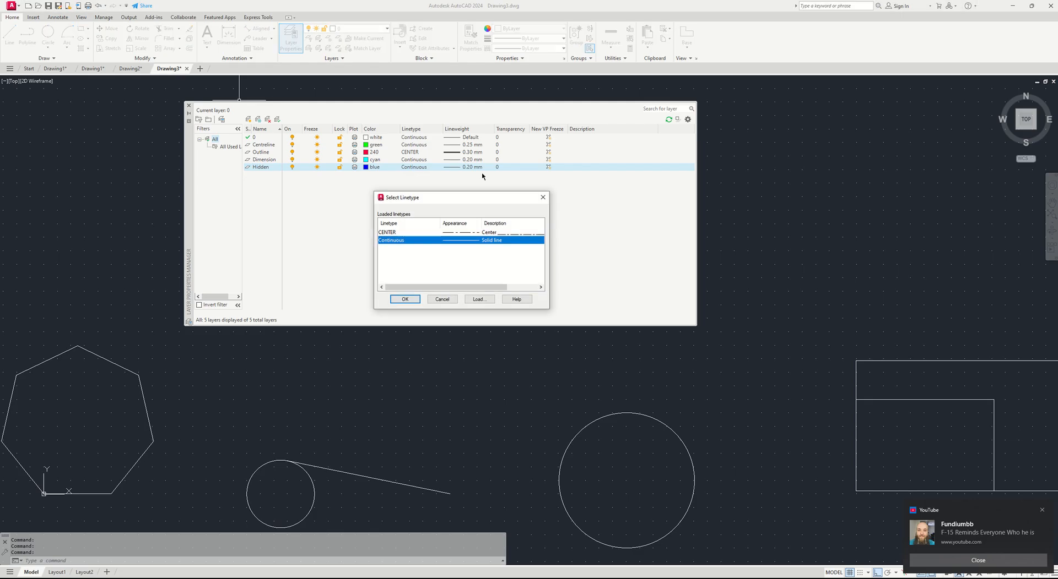
{"action": "left_click", "coordinate": [543, 197]}
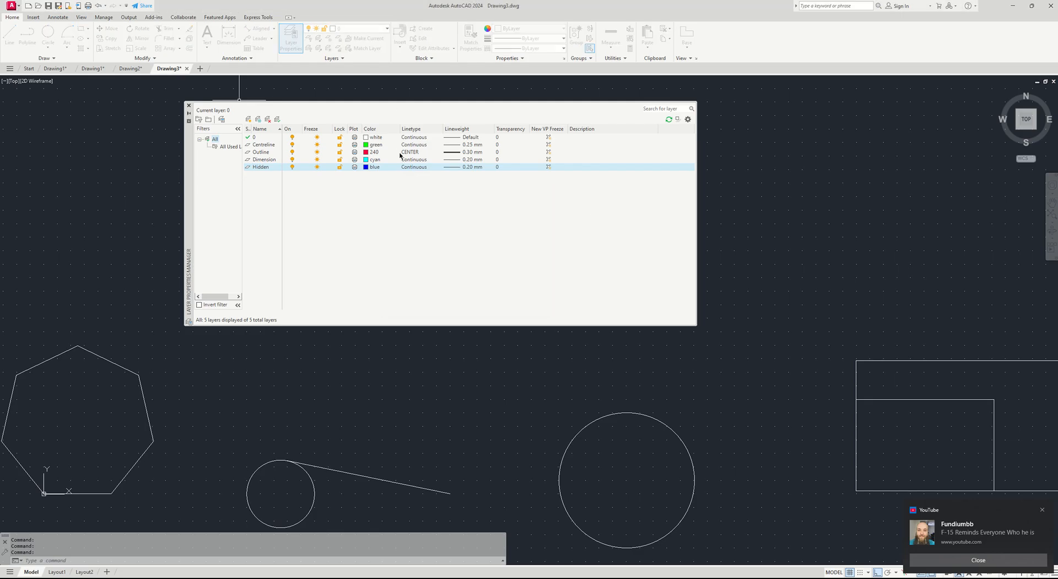
{"action": "left_click", "coordinate": [407, 167]}
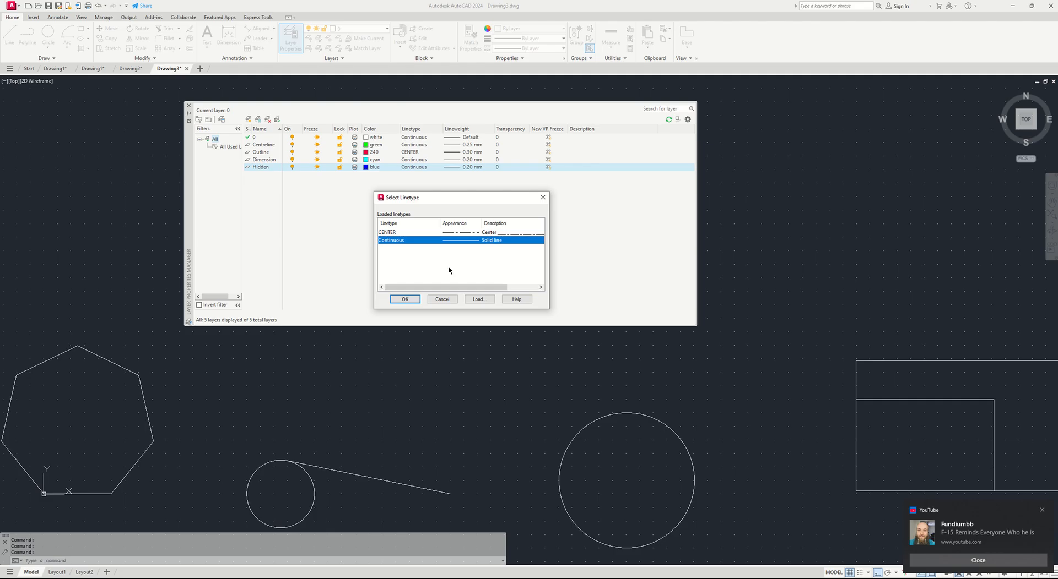
{"action": "left_click", "coordinate": [477, 301]}
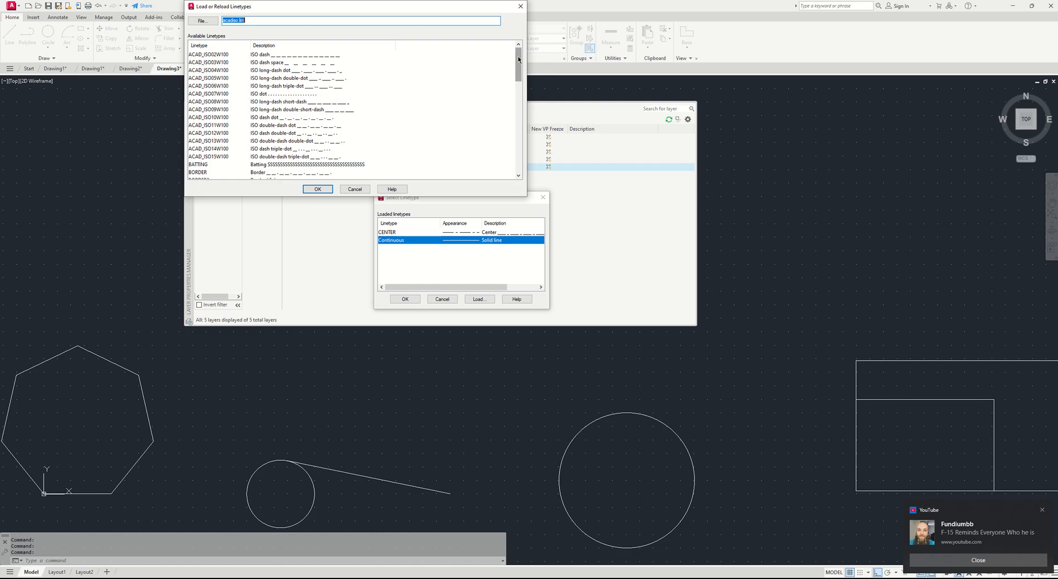
{"action": "mouse_move", "coordinate": [518, 60]}
{"action": "left_mouse_down"}
{"action": "mouse_move", "coordinate": [519, 82]}
{"action": "mouse_move", "coordinate": [518, 40]}
{"action": "mouse_move", "coordinate": [518, 139]}
{"action": "mouse_move", "coordinate": [519, 44]}
{"action": "left_mouse_up"}
{"action": "left_click_drag", "start_coordinate": [517, 62], "coordinate": [511, 105]}
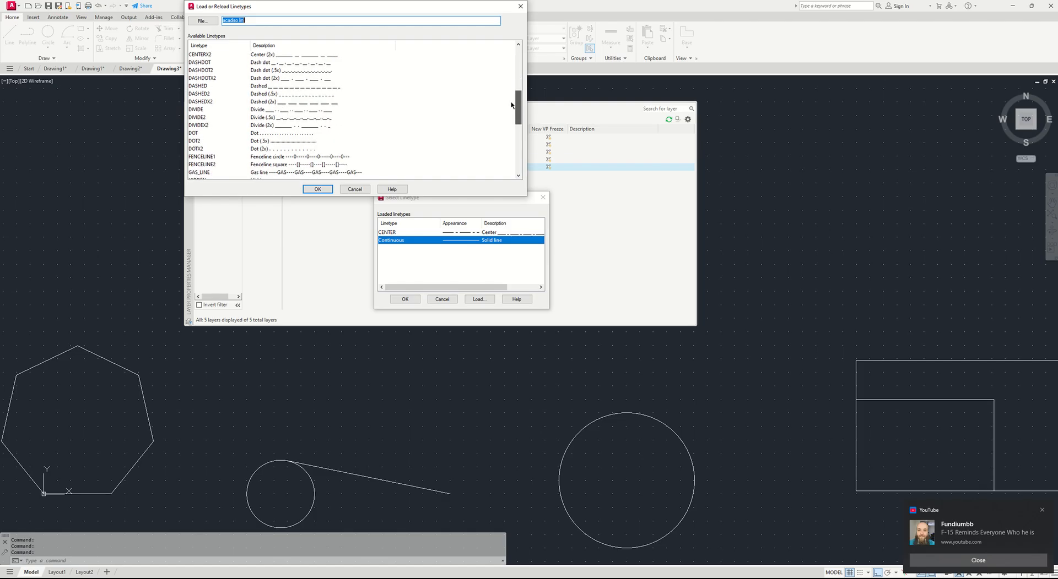
{"action": "left_click", "coordinate": [280, 96]}
{"action": "left_click", "coordinate": [317, 190]}
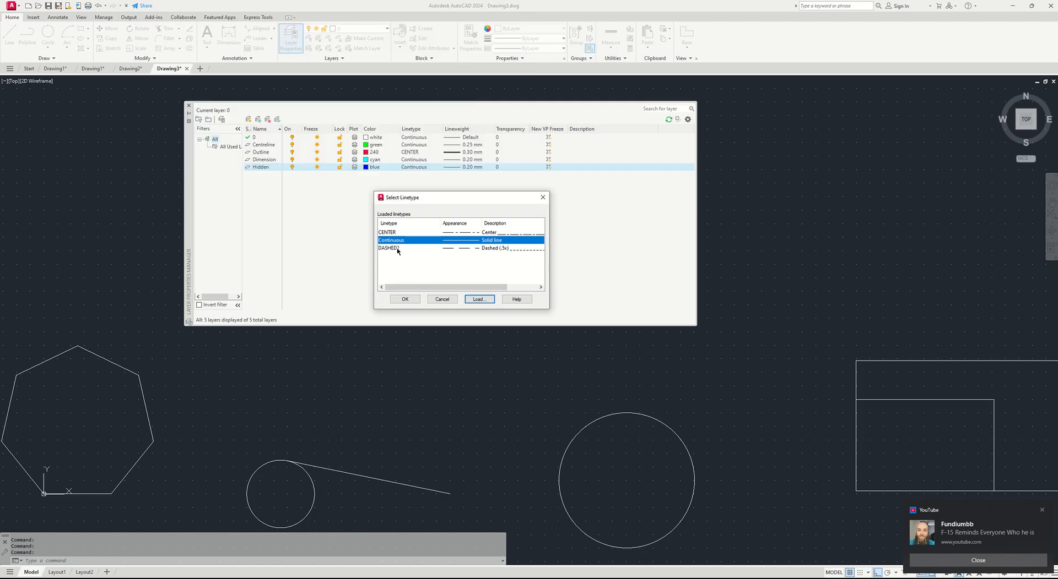
{"action": "left_click", "coordinate": [436, 248]}
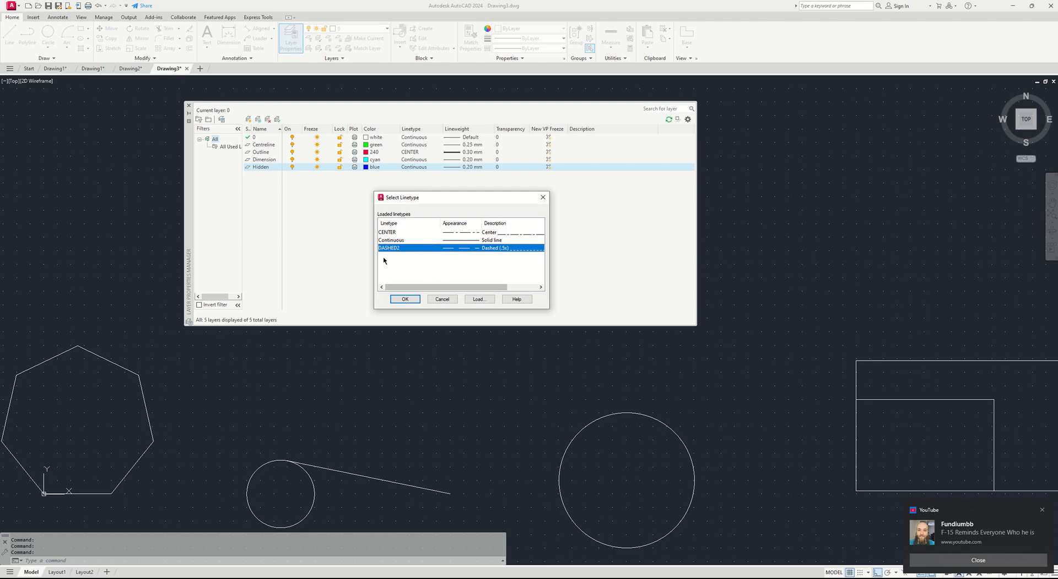
{"action": "left_click", "coordinate": [405, 299]}
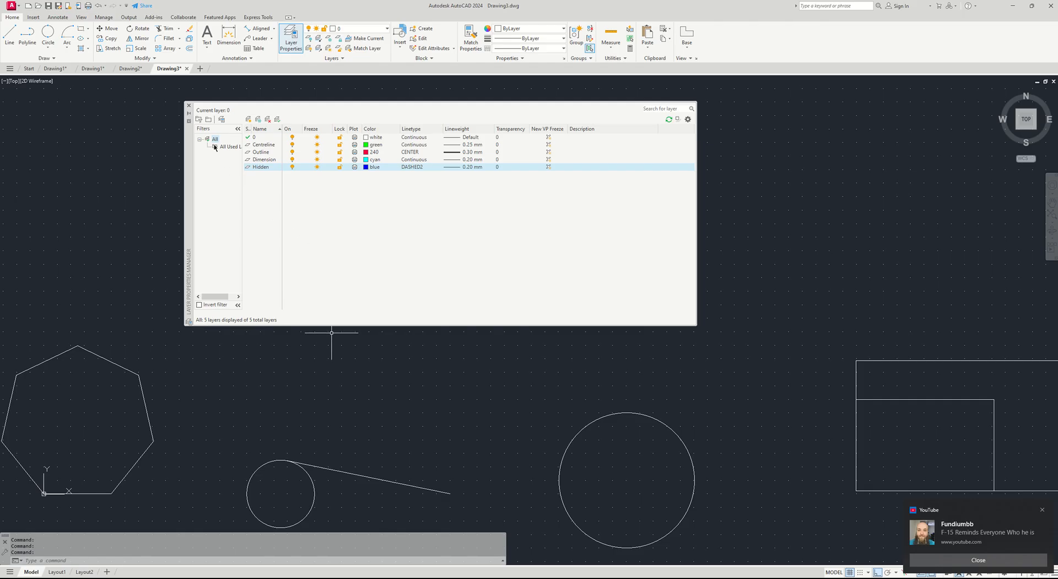
{"action": "left_click", "coordinate": [189, 106]}
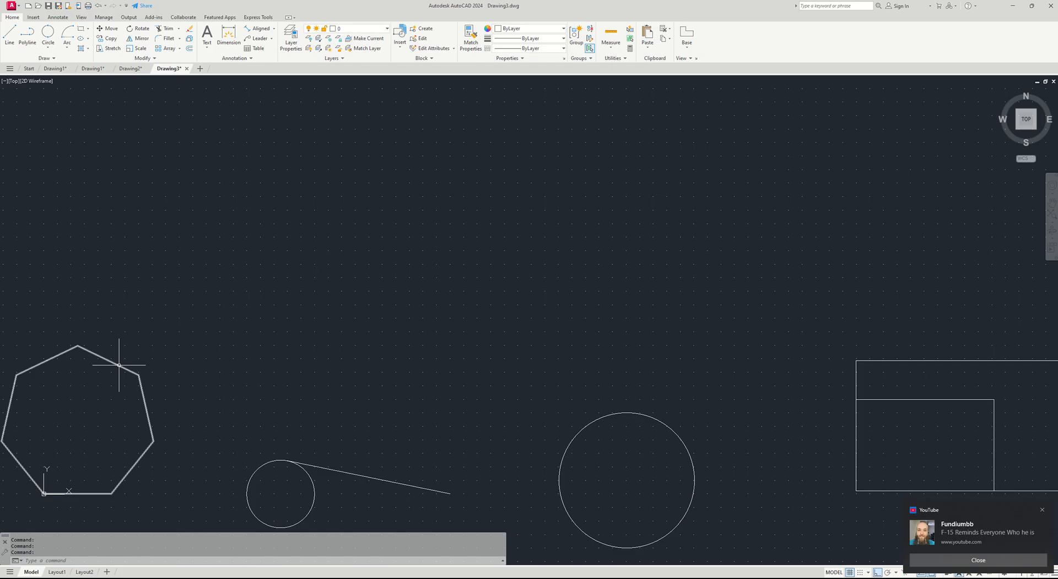
Move the heptagon polyline from layer 0 to the Outline layer and clear the selection.
{"action": "left_click", "coordinate": [119, 364]}
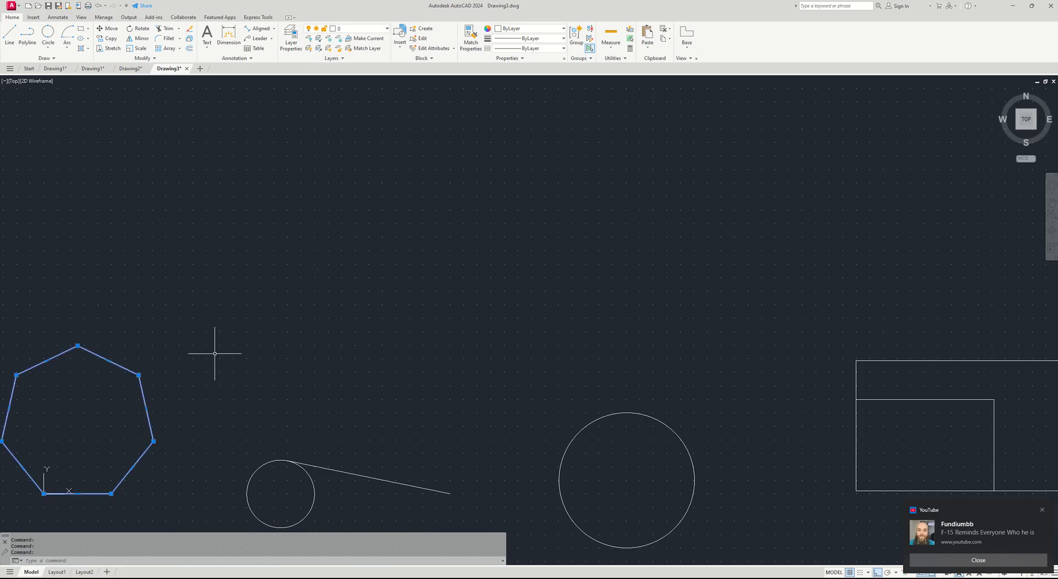
{"action": "key", "text": "Escape"}
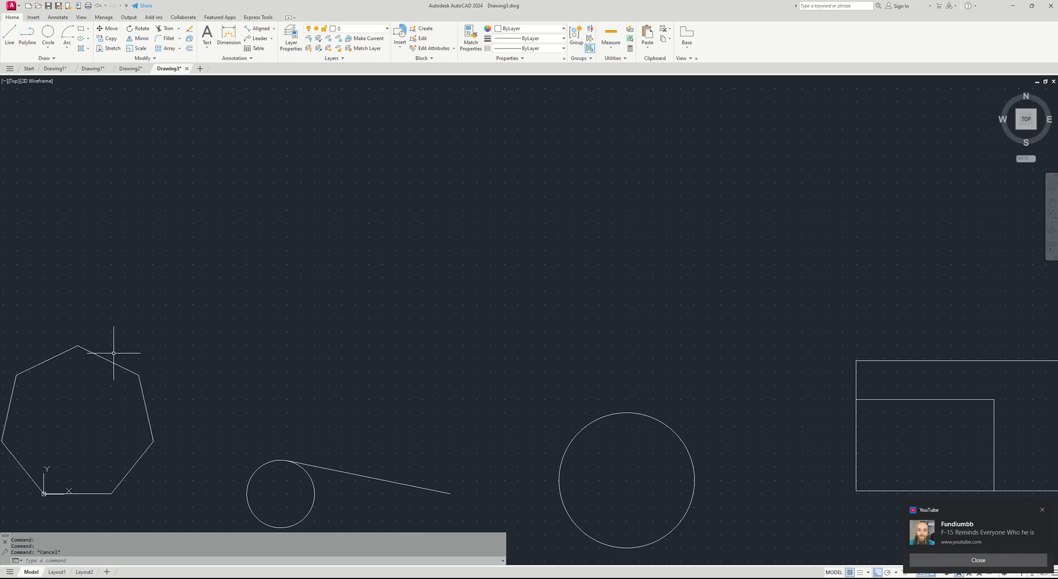
{"action": "mouse_move", "coordinate": [114, 363]}
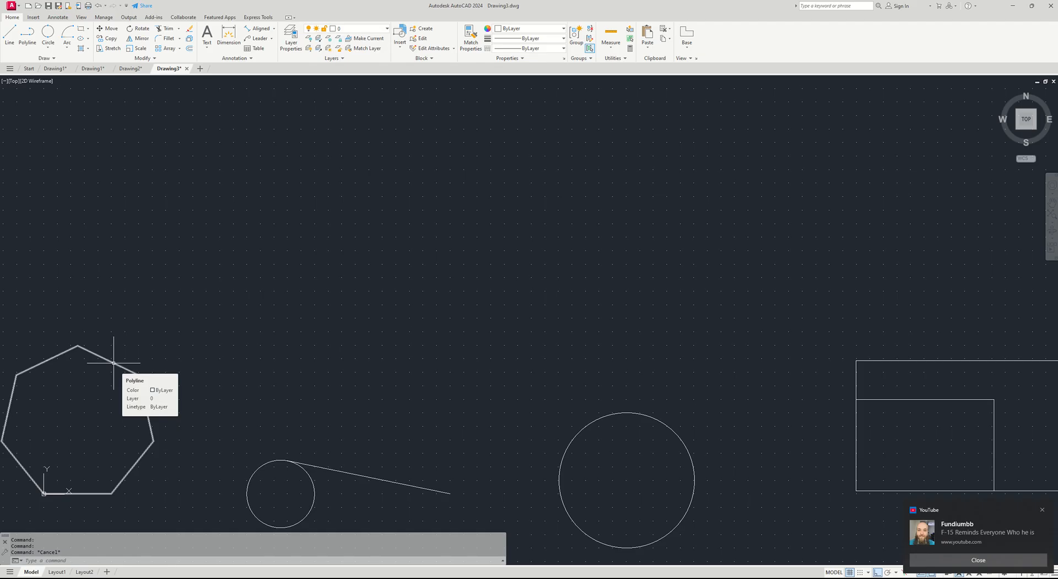
{"action": "left_click", "coordinate": [113, 363]}
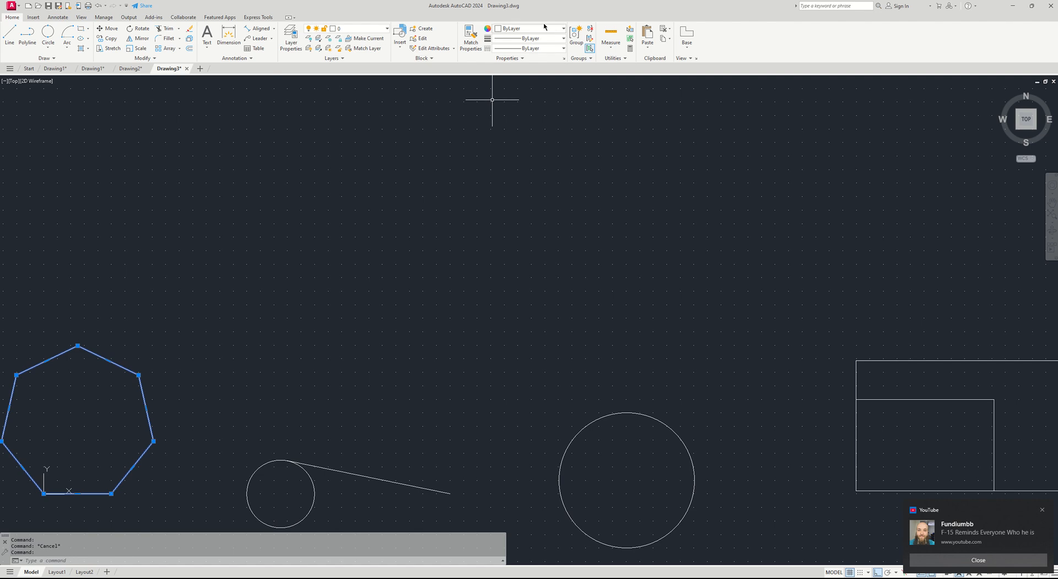
{"action": "left_click", "coordinate": [387, 30]}
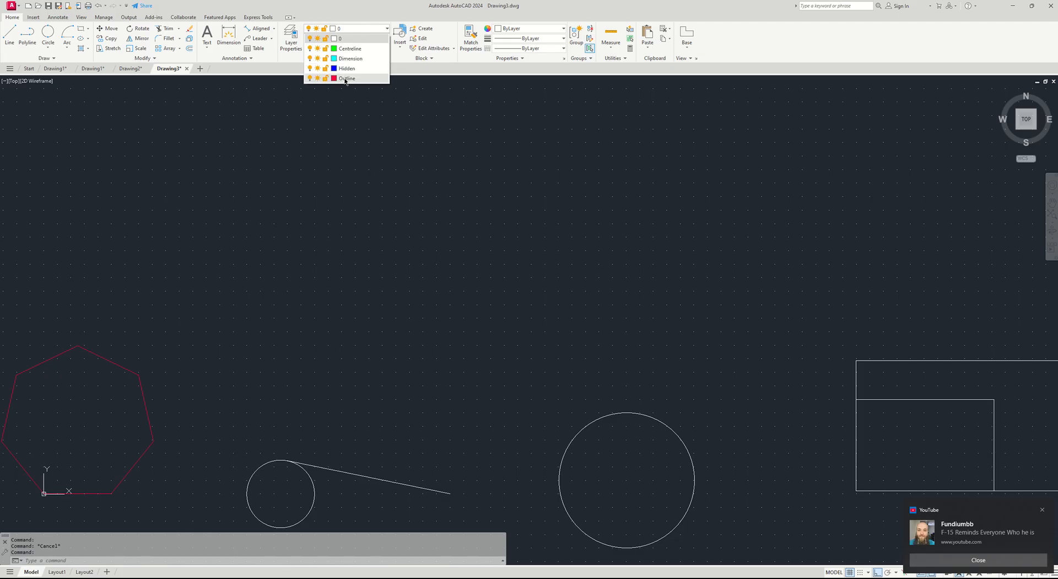
{"action": "left_click", "coordinate": [346, 79]}
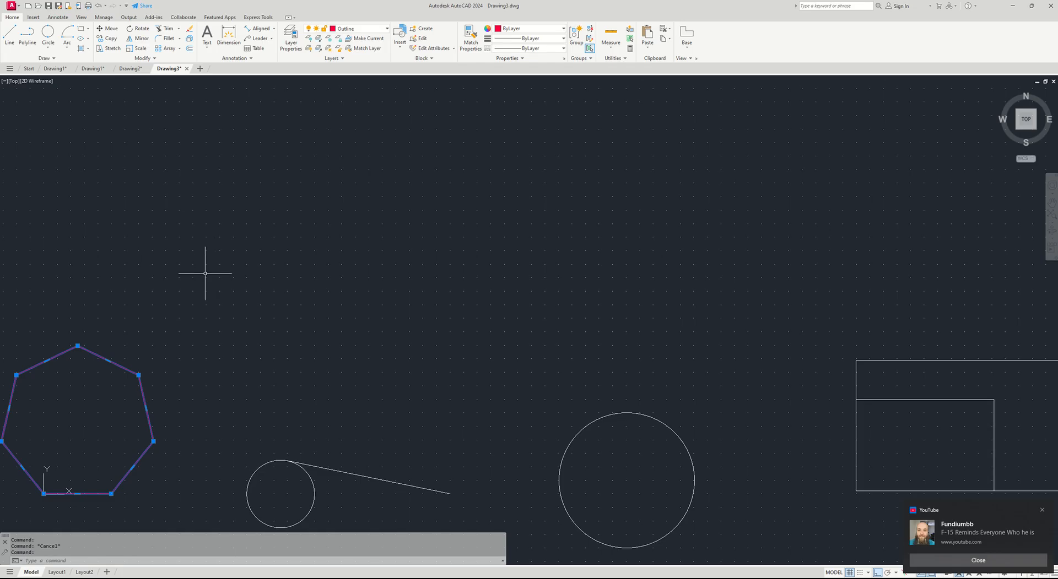
{"action": "key", "text": "Escape"}
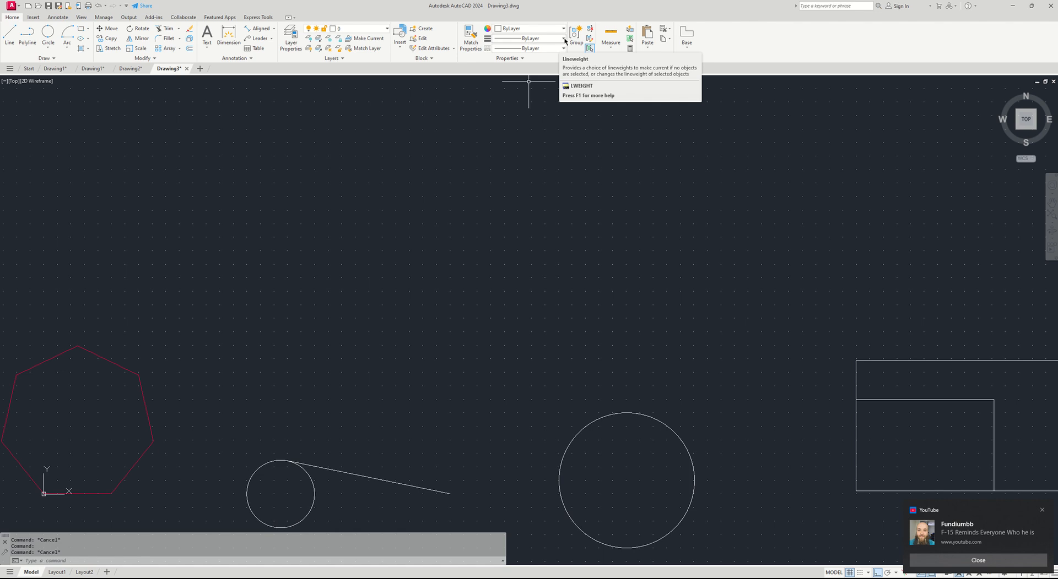
Turn on the display of lineweights in the drawing through the Lineweight Settings.
{"action": "left_click", "coordinate": [564, 39]}
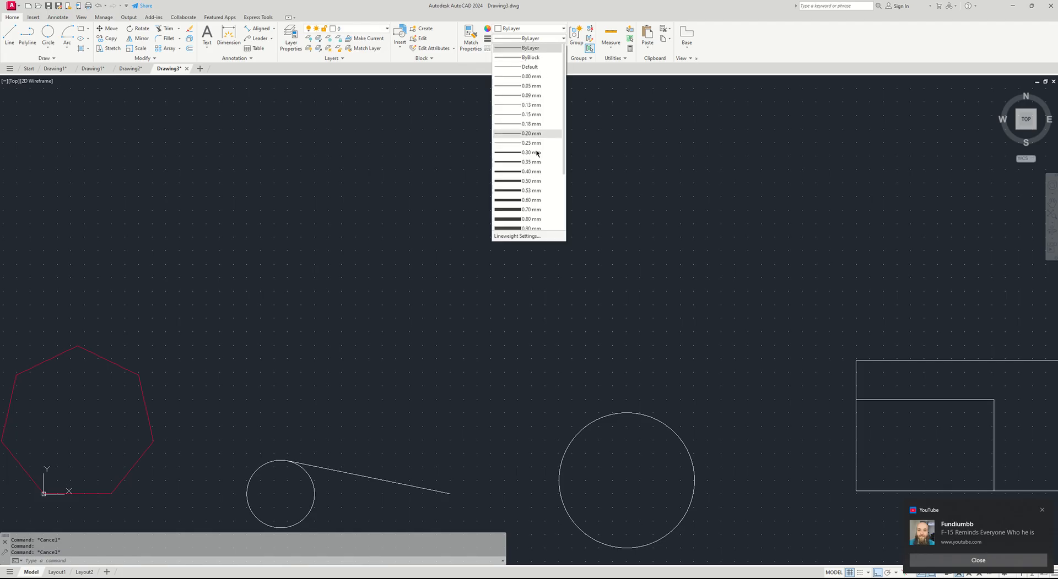
{"action": "scroll", "coordinate": [532, 223], "scroll_direction": "down", "scroll_amount": 2}
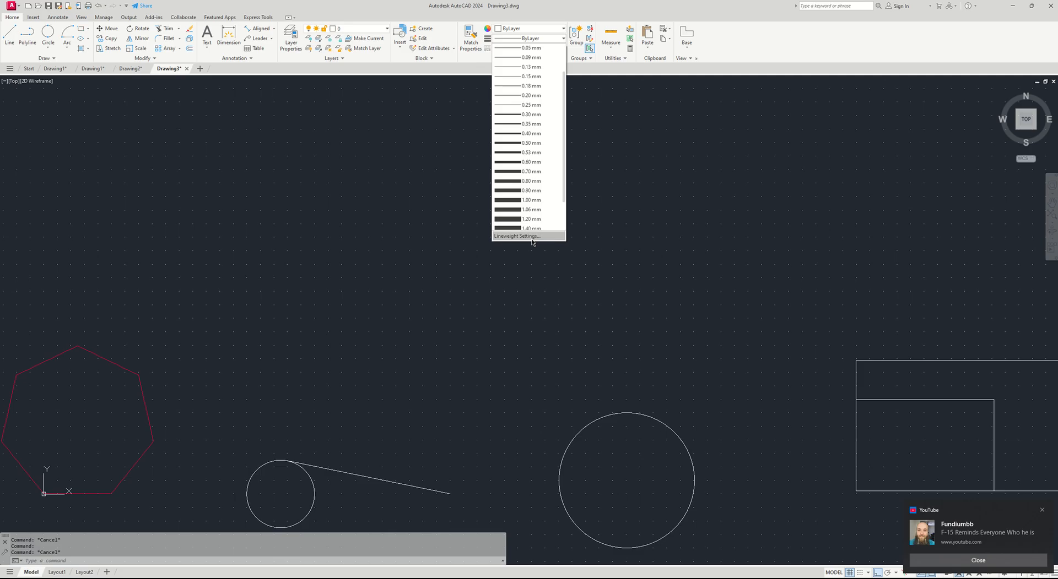
{"action": "left_click", "coordinate": [532, 238]}
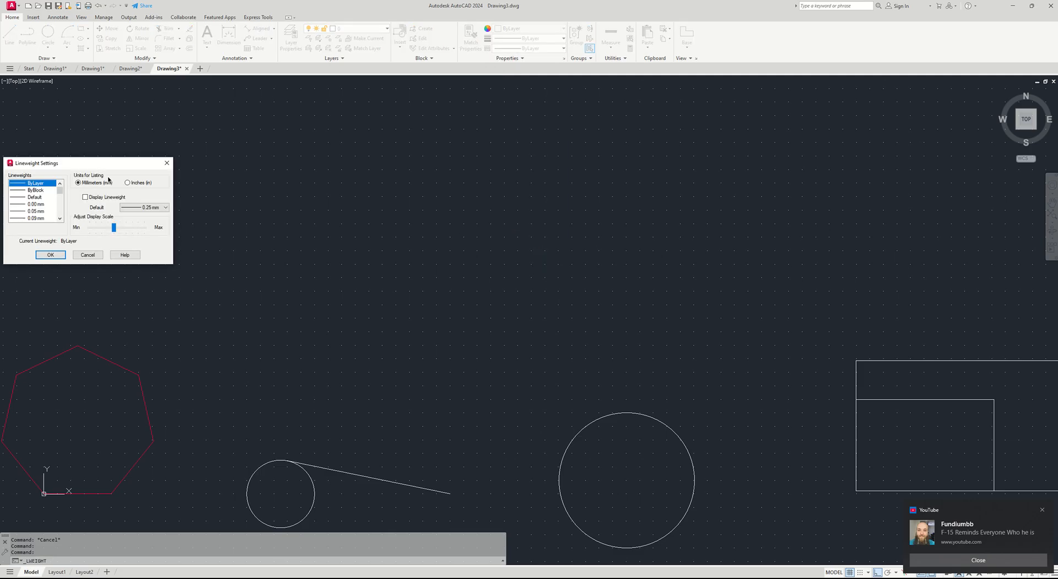
{"action": "left_click_drag", "start_coordinate": [97, 161], "coordinate": [232, 156]}
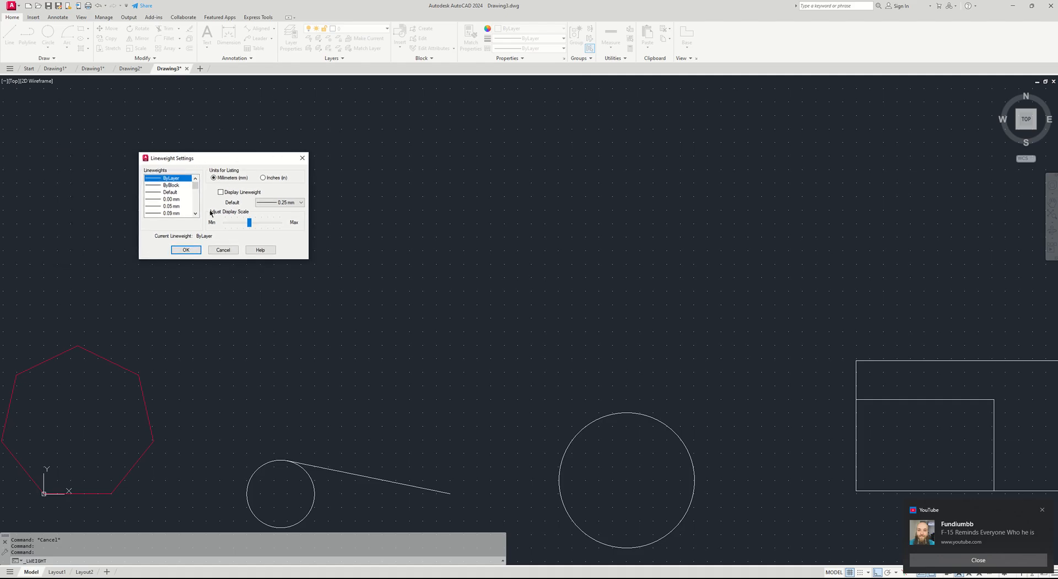
{"action": "left_click", "coordinate": [221, 193]}
{"action": "left_click", "coordinate": [185, 251]}
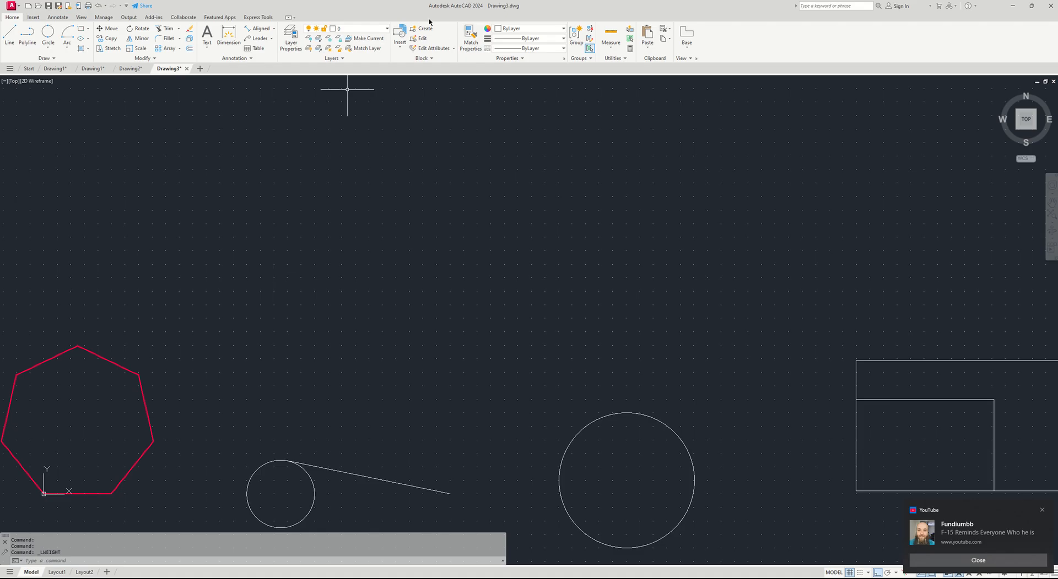
Review the layers' colors, linetypes and lineweights in the layer manager, then close it.
{"action": "left_click", "coordinate": [292, 42]}
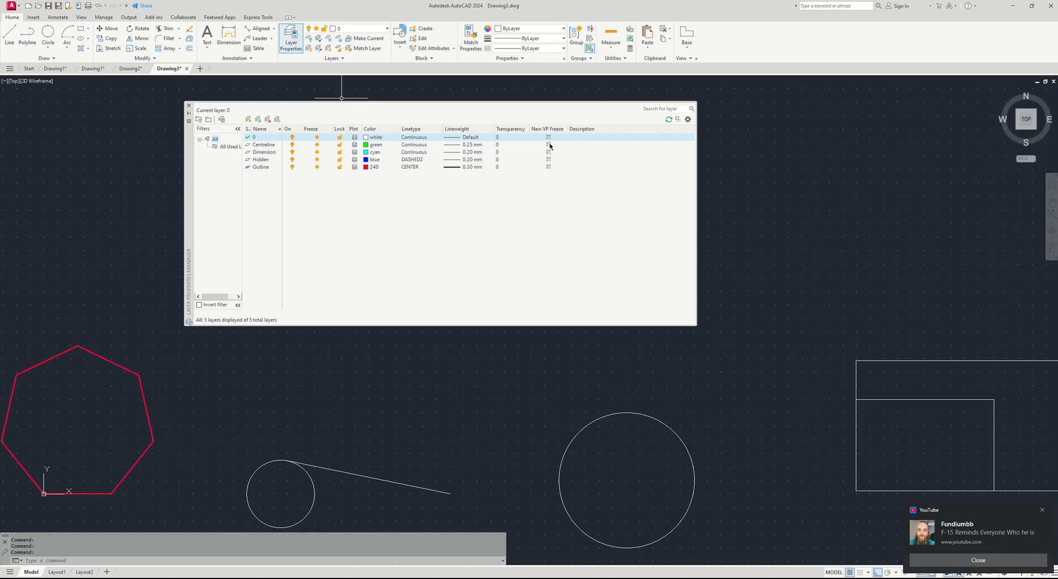
{"action": "left_click", "coordinate": [188, 107]}
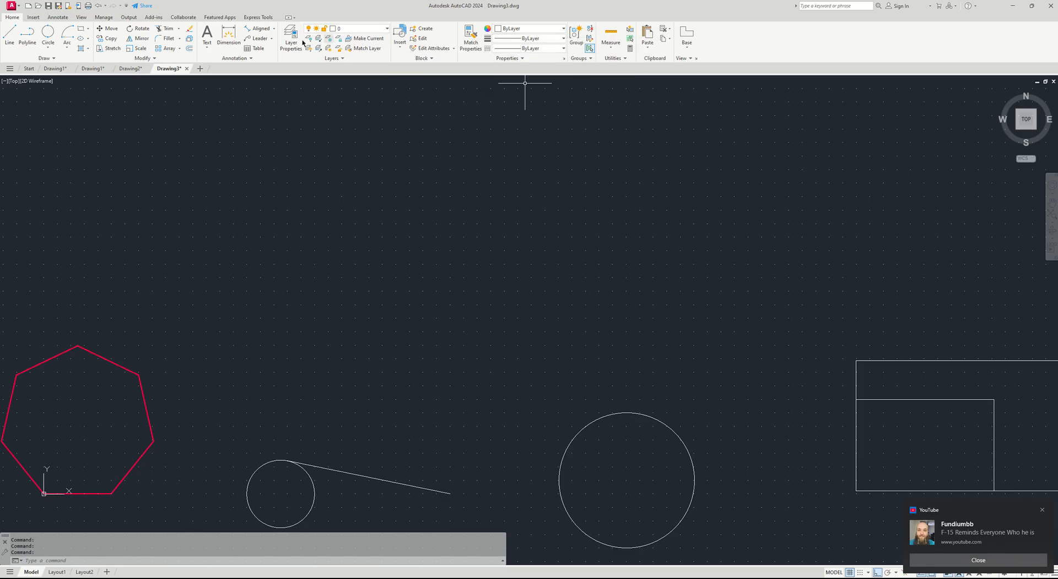
{"action": "left_click", "coordinate": [290, 45]}
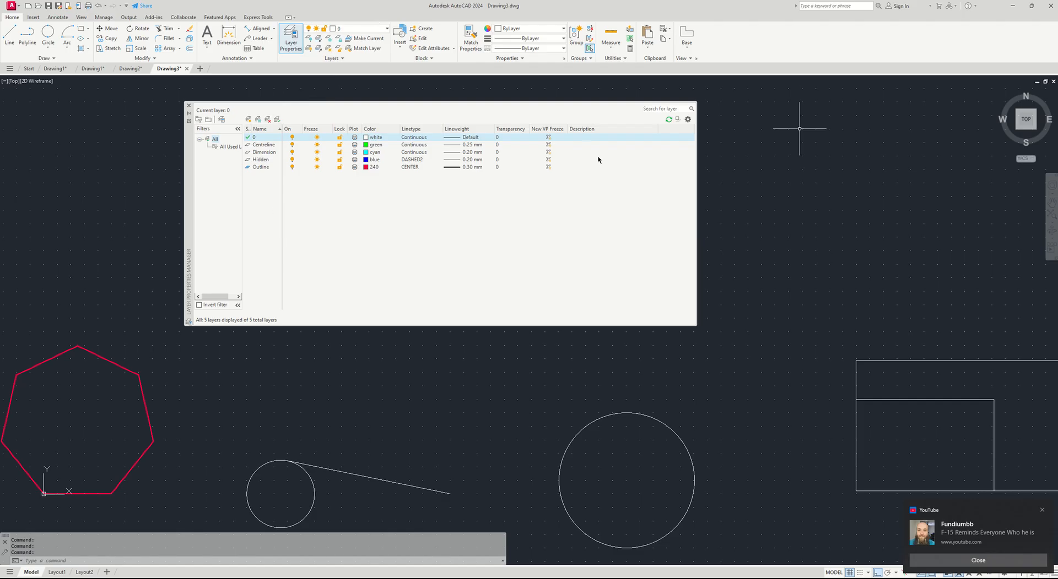
{"action": "left_click", "coordinate": [189, 105]}
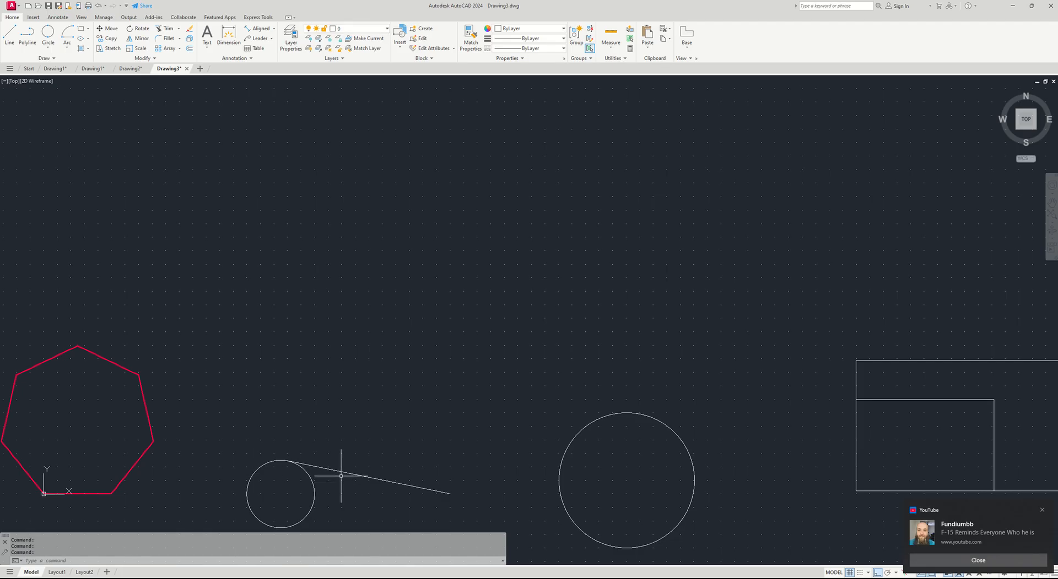
Move the sloped tangent line, the large circle and the outer rectangle to the Outline layer.
{"action": "left_click", "coordinate": [341, 471]}
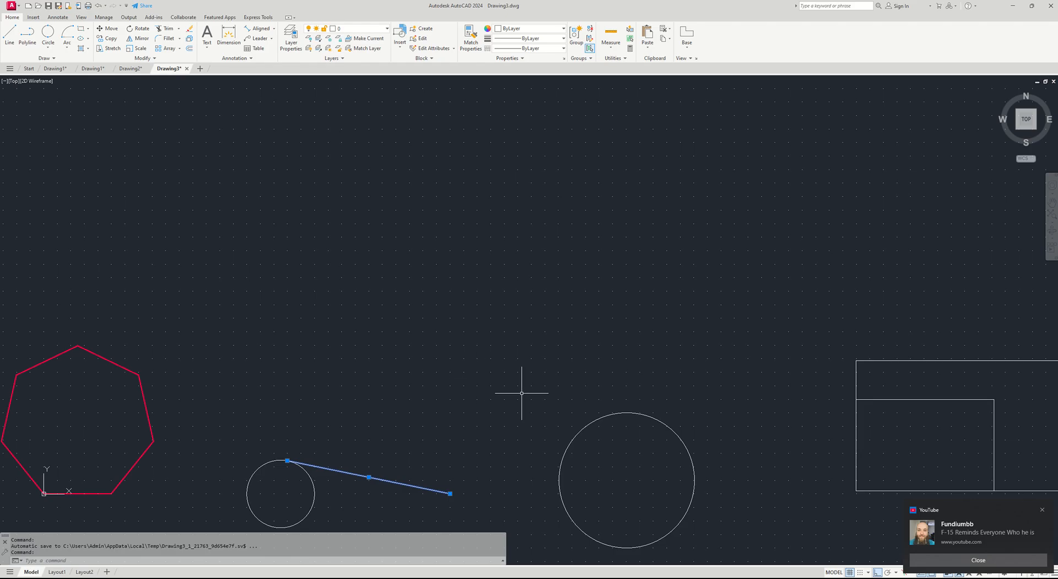
{"action": "left_click", "coordinate": [654, 419]}
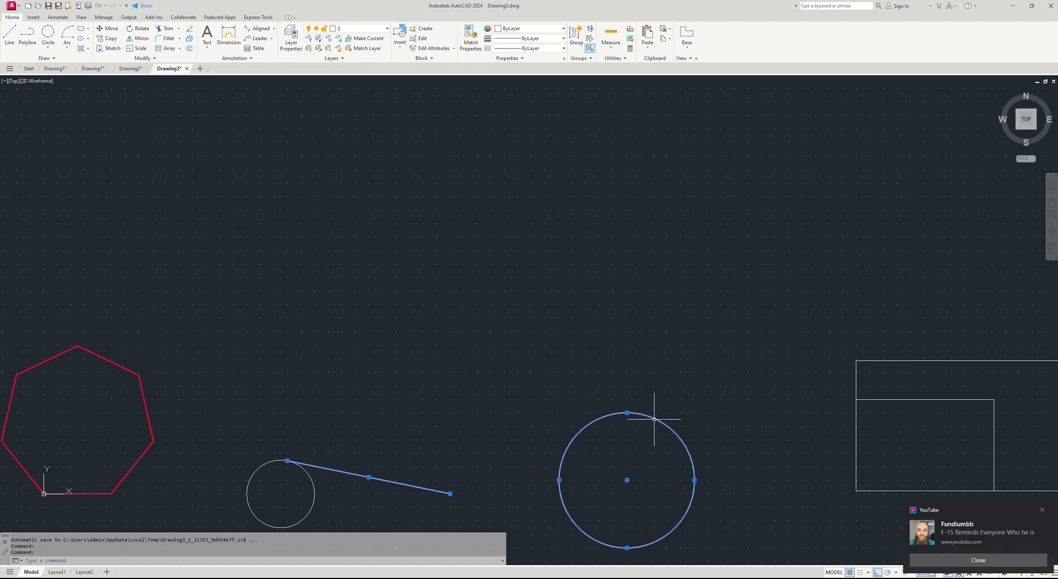
{"action": "left_click", "coordinate": [856, 450]}
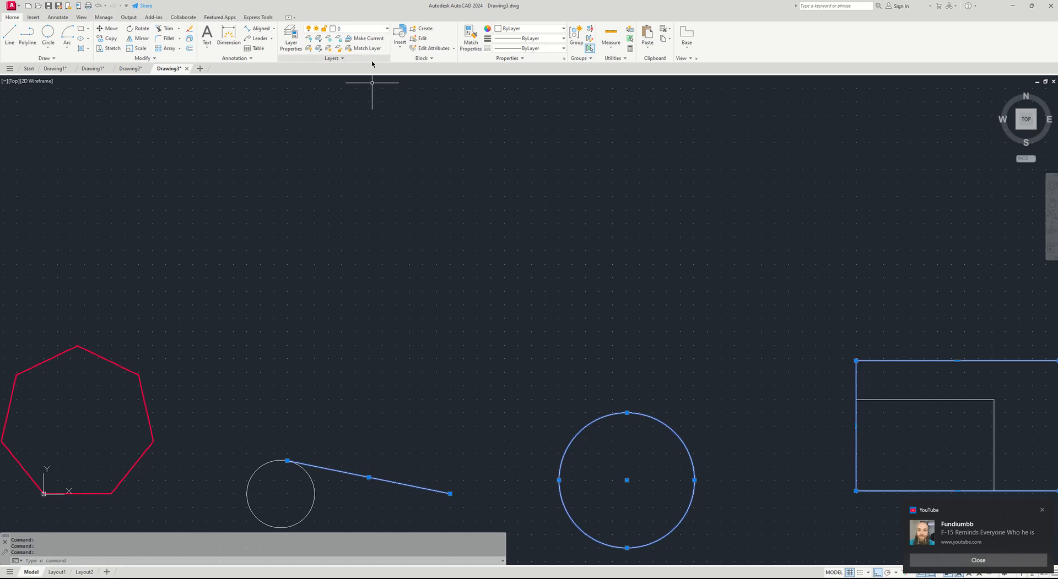
{"action": "left_click", "coordinate": [387, 29]}
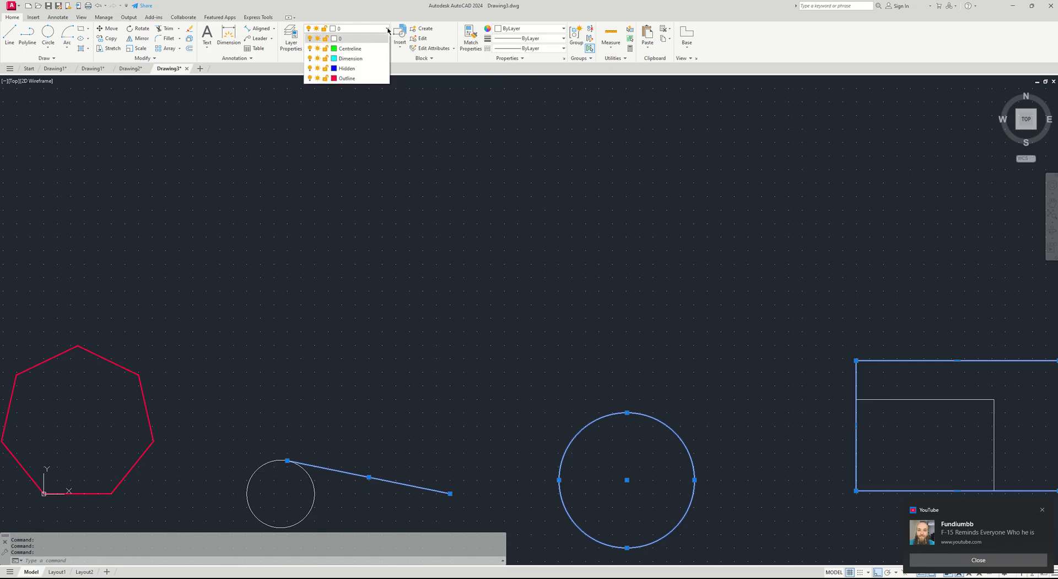
{"action": "left_click", "coordinate": [347, 78]}
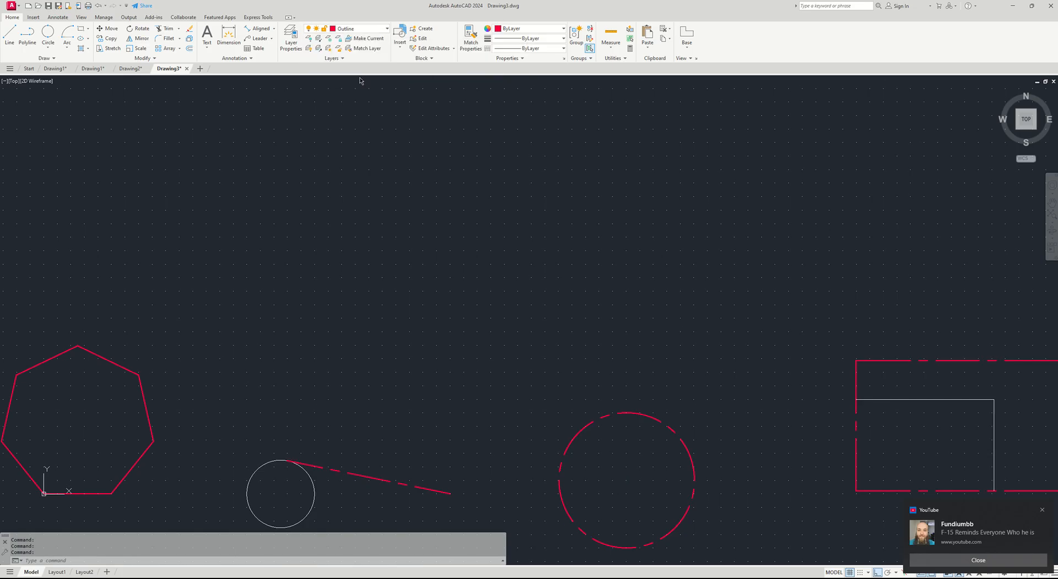
{"action": "left_click", "coordinate": [387, 29]}
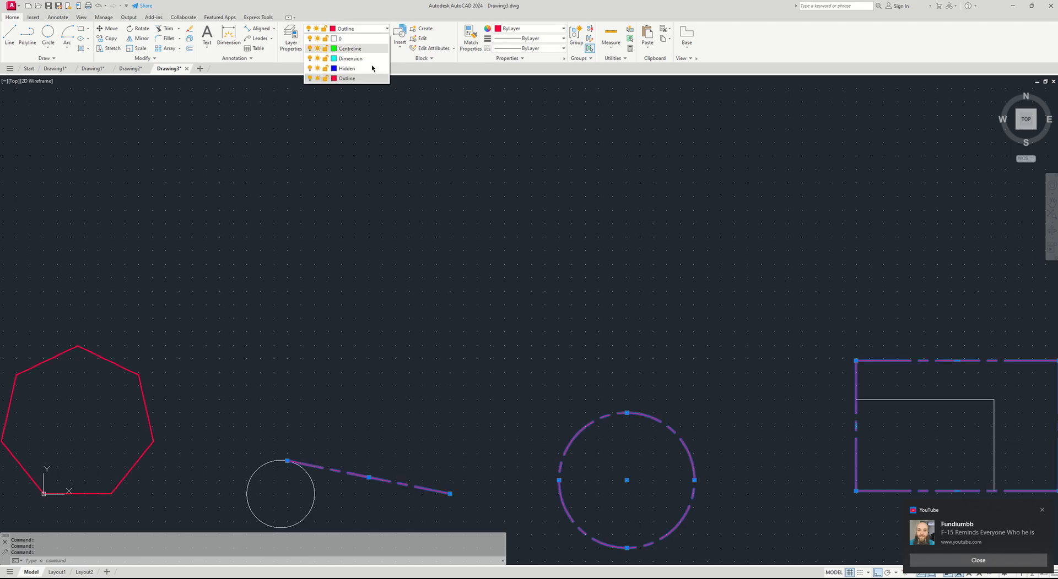
{"action": "left_click", "coordinate": [364, 80]}
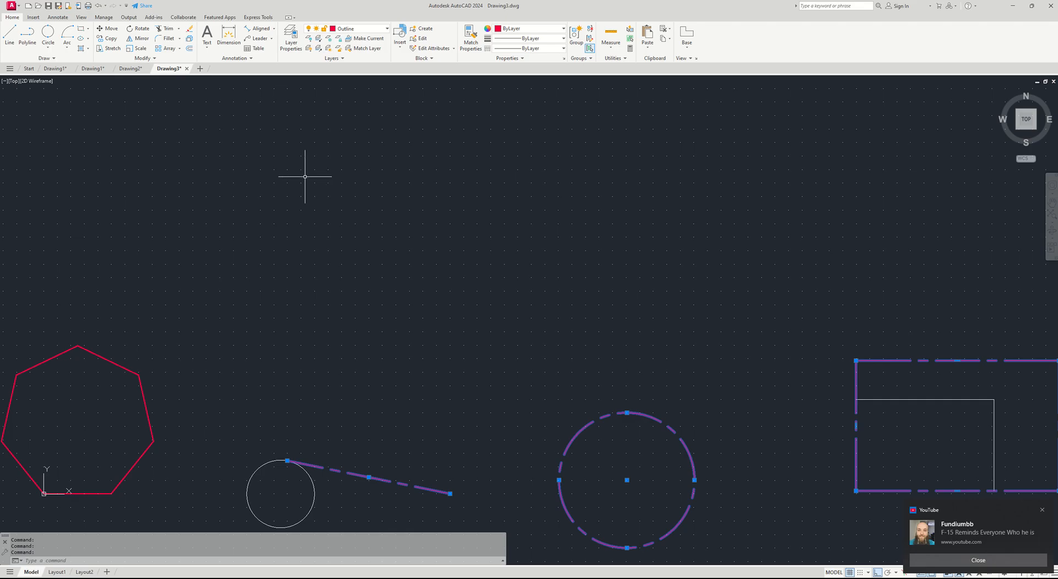
Set the Outline layer's linetype to Continuous, keeping its color, and close the layer manager.
{"action": "left_click", "coordinate": [282, 51]}
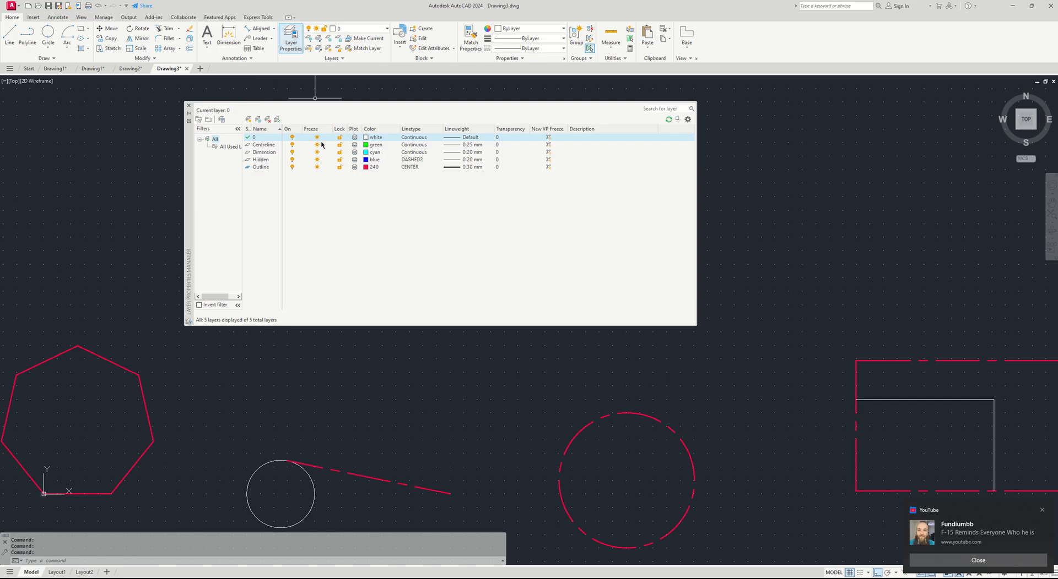
{"action": "left_click", "coordinate": [368, 168]}
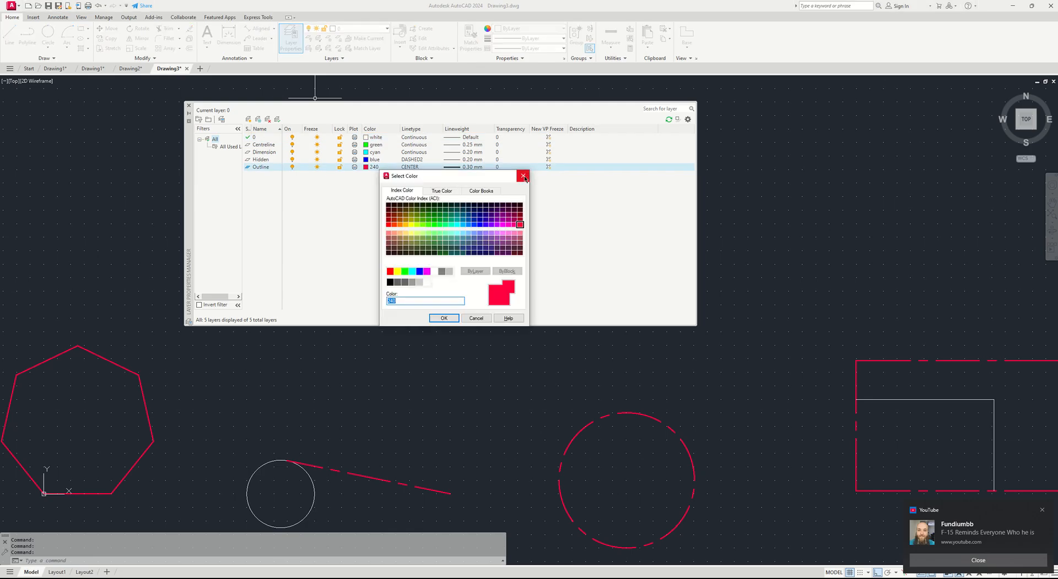
{"action": "left_click", "coordinate": [523, 176]}
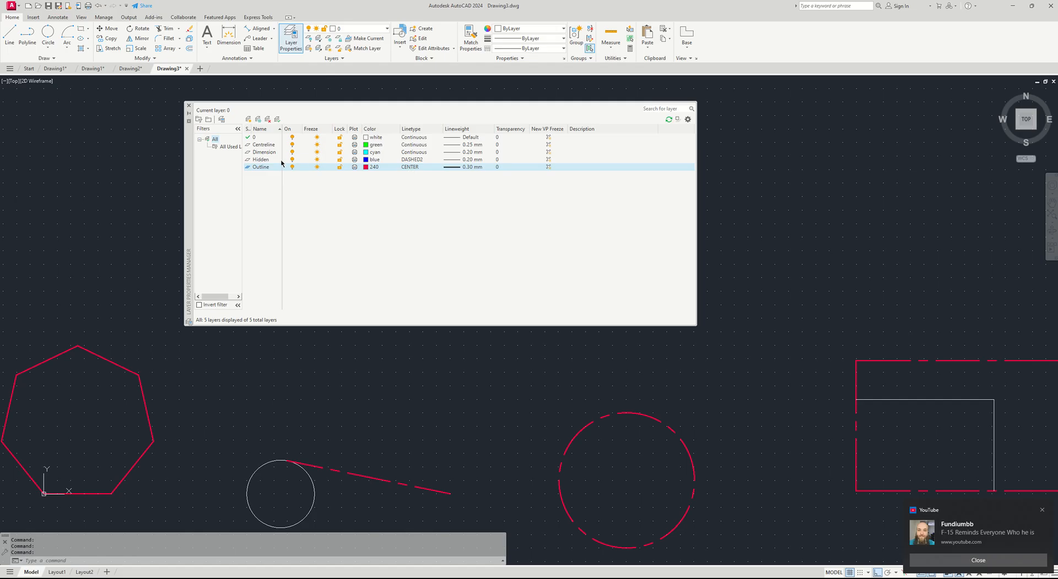
{"action": "left_click", "coordinate": [412, 168]}
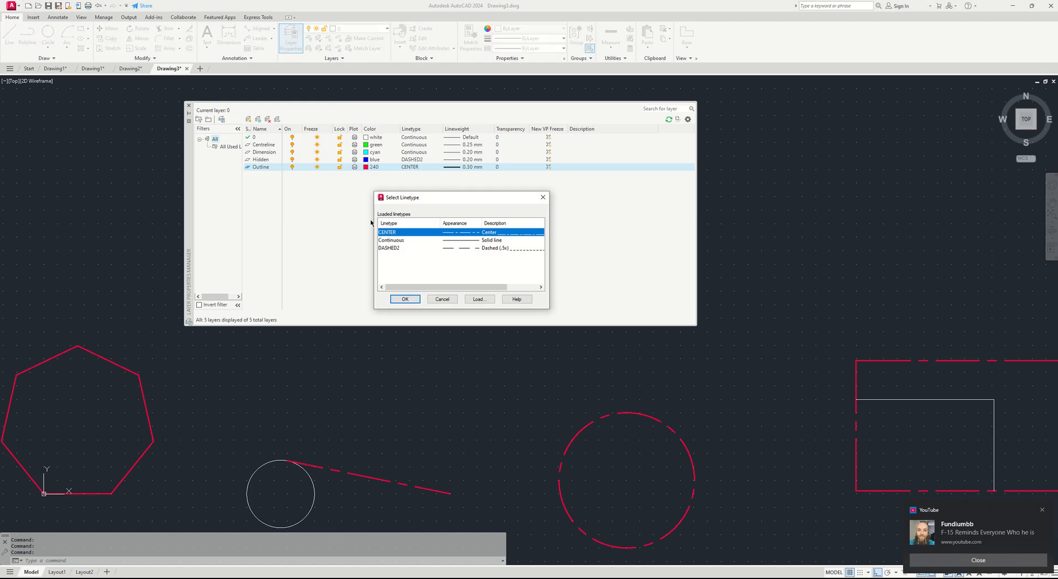
{"action": "left_click", "coordinate": [397, 241]}
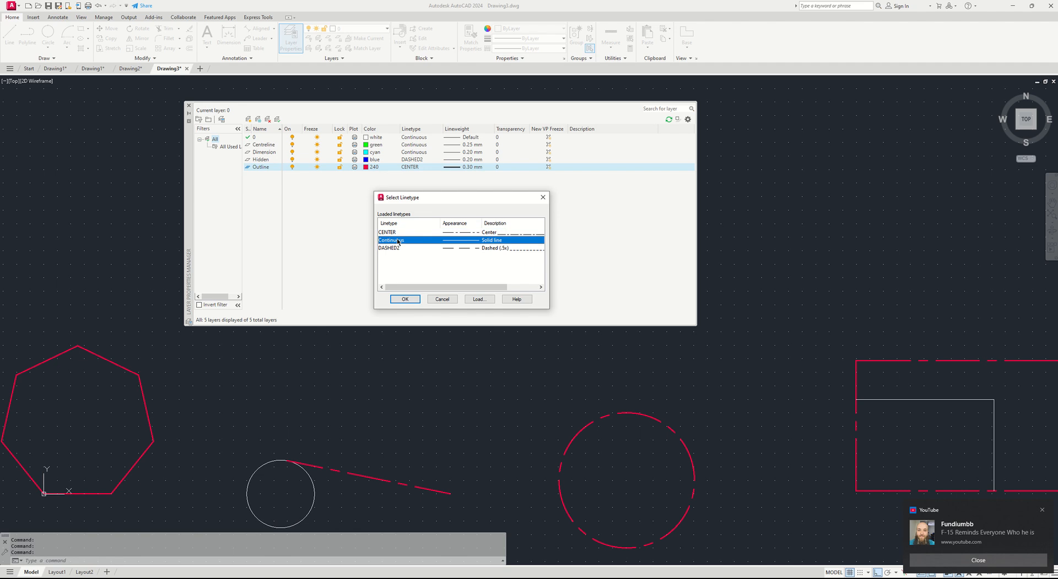
{"action": "left_click", "coordinate": [403, 299]}
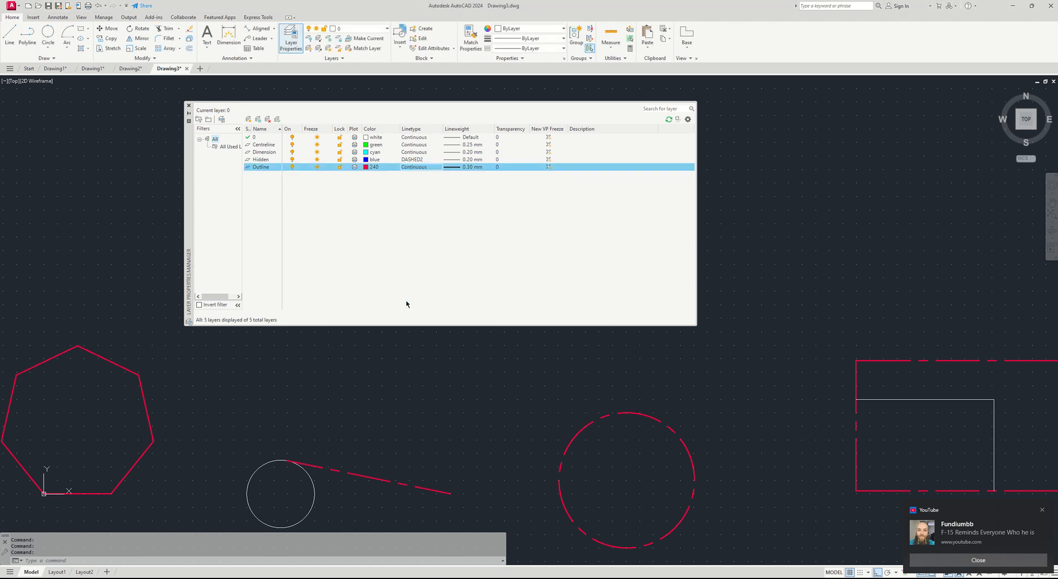
{"action": "left_click", "coordinate": [188, 106]}
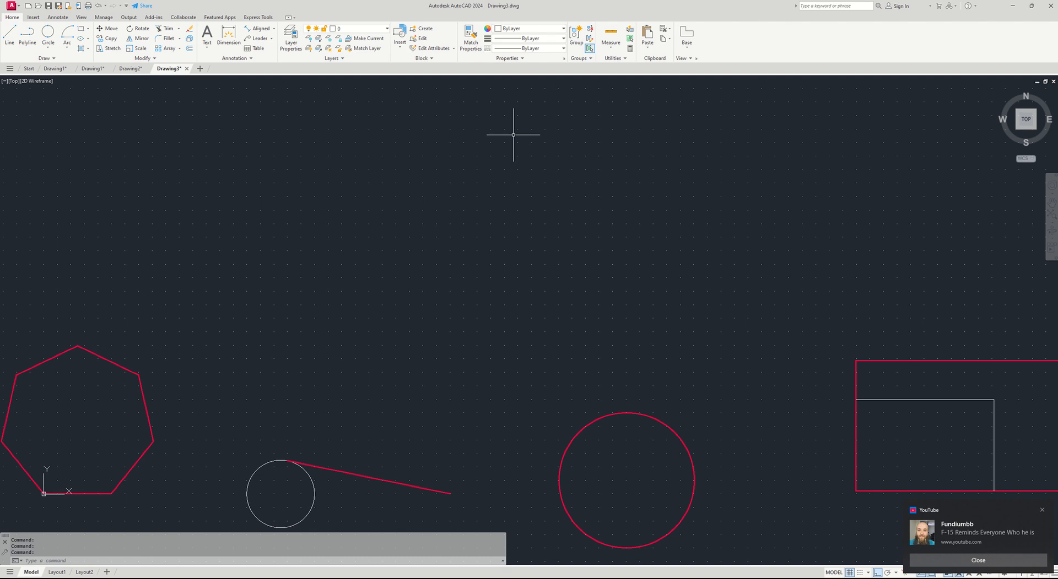
Make Centreline the current layer and draw a vertical line through the heptagon's apex, extending beyond its top and bottom.
{"action": "left_click", "coordinate": [564, 28]}
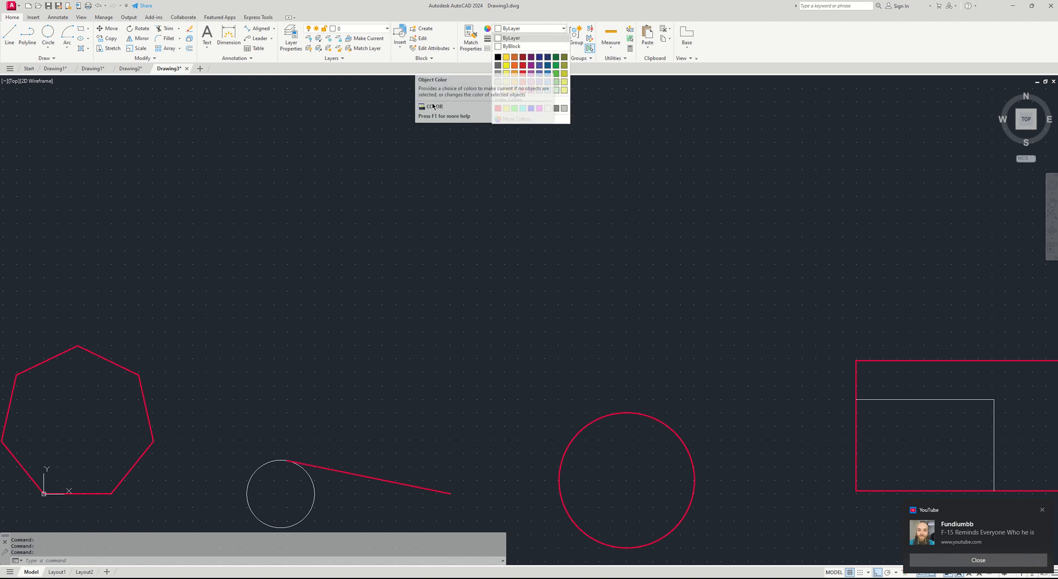
{"action": "left_click", "coordinate": [388, 32]}
{"action": "left_click", "coordinate": [388, 30]}
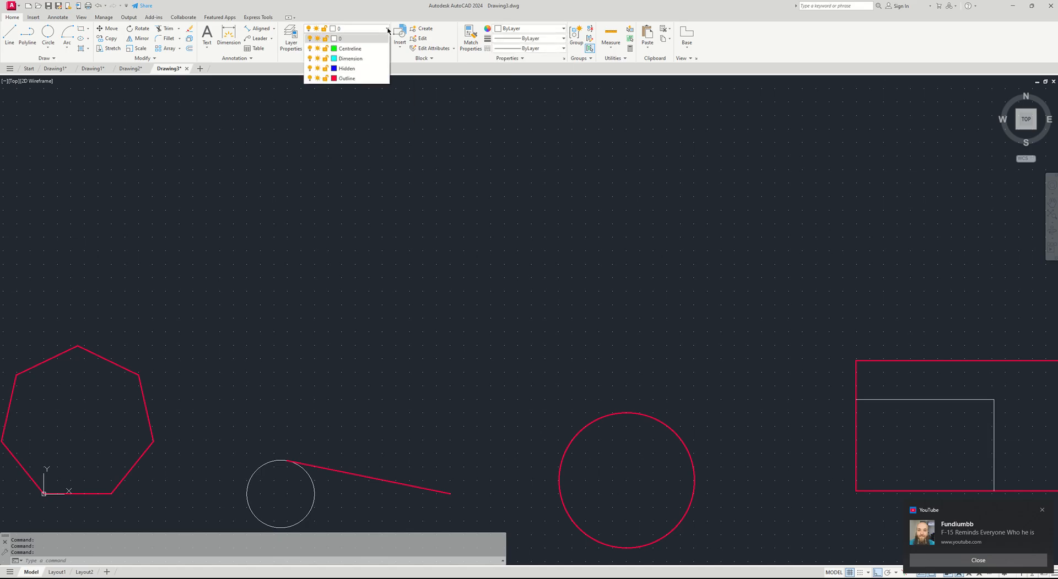
{"action": "left_click", "coordinate": [361, 50]}
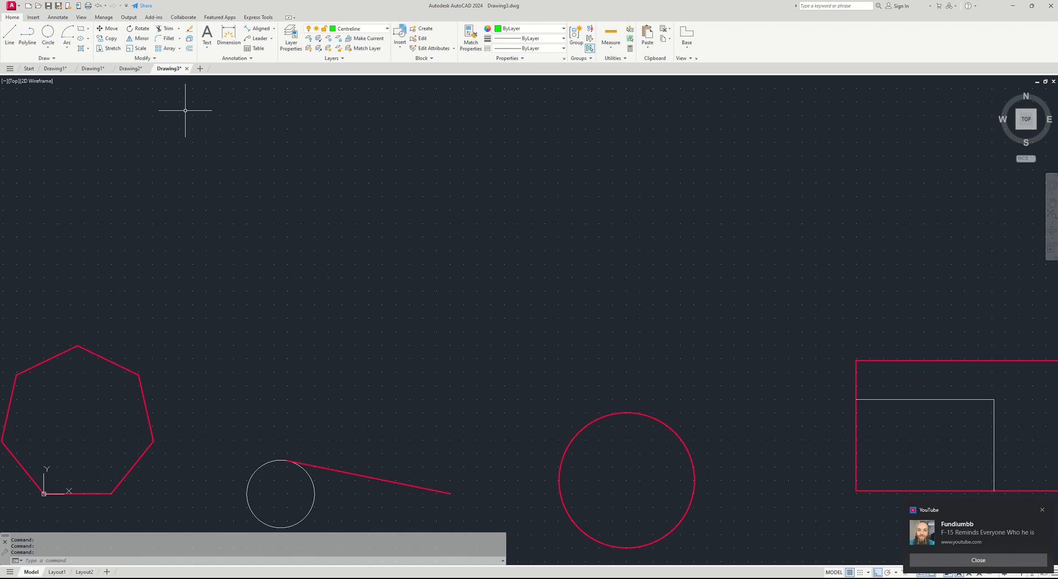
{"action": "left_click", "coordinate": [7, 35]}
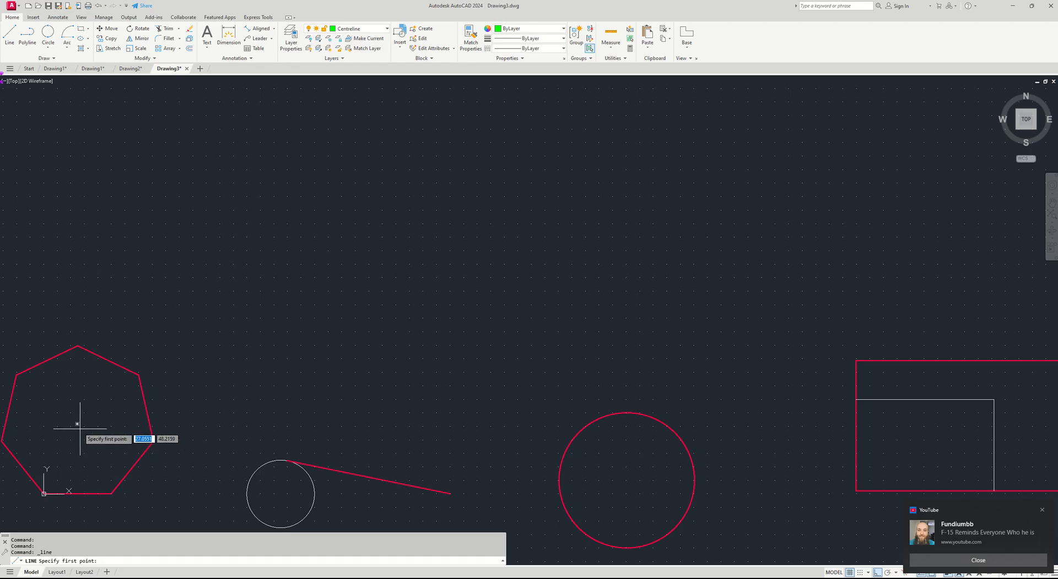
{"action": "left_click", "coordinate": [77, 291]}
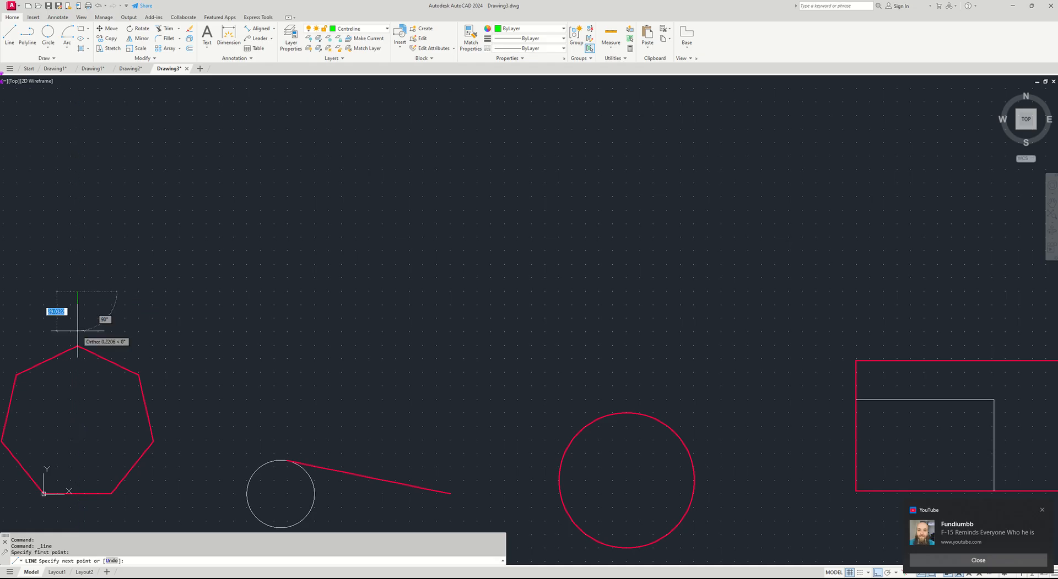
{"action": "left_click", "coordinate": [77, 527]}
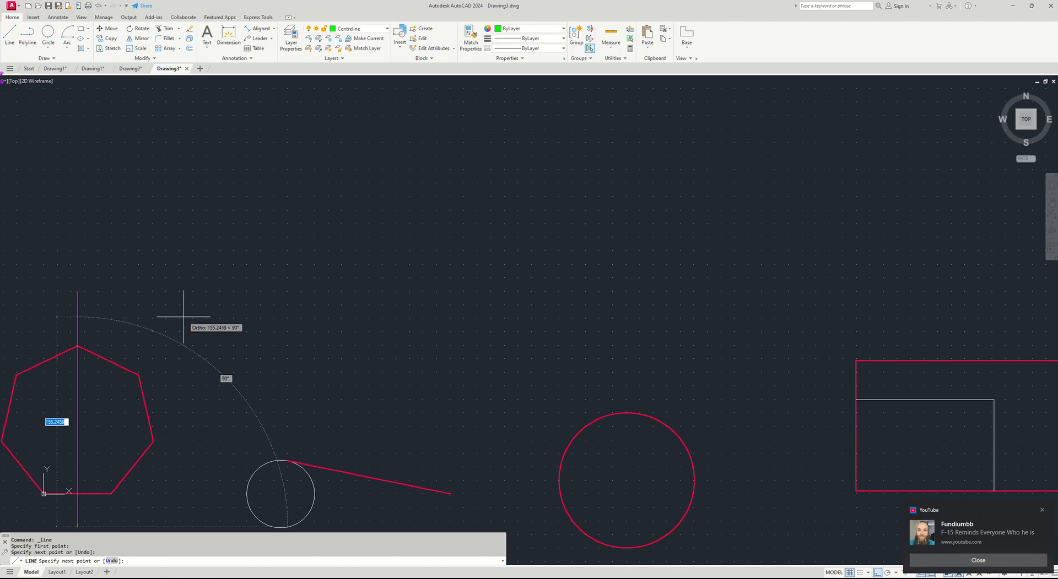
{"action": "key", "text": "Escape"}
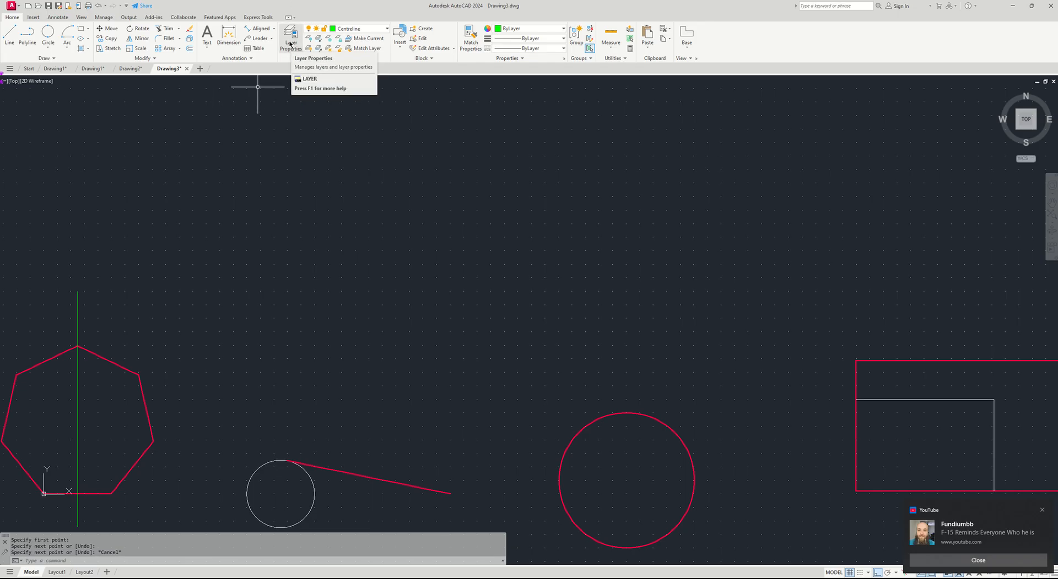
Set the Centreline layer's linetype to CENTER.
{"action": "left_click", "coordinate": [290, 44]}
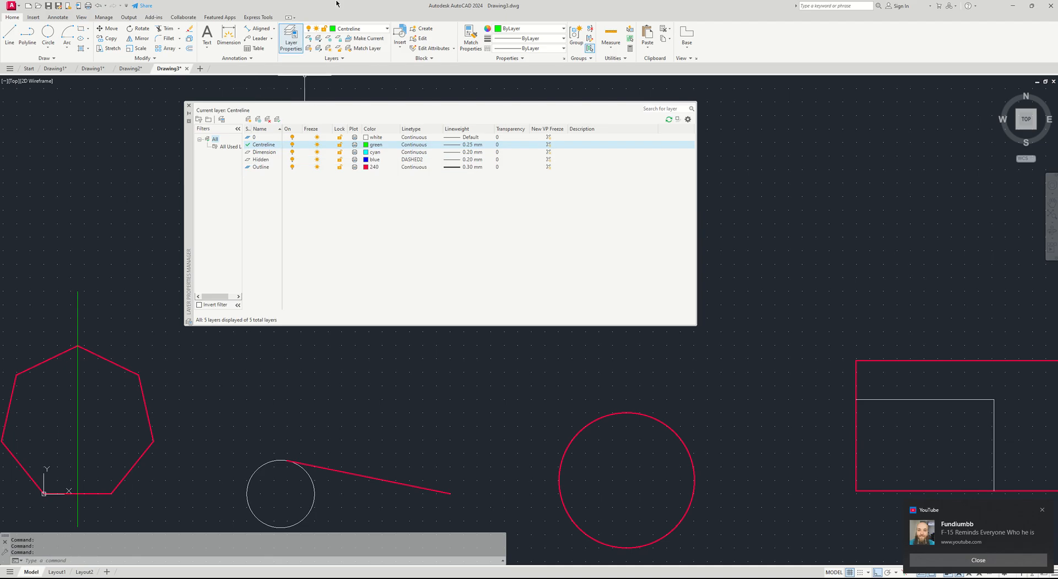
{"action": "left_click", "coordinate": [188, 107]}
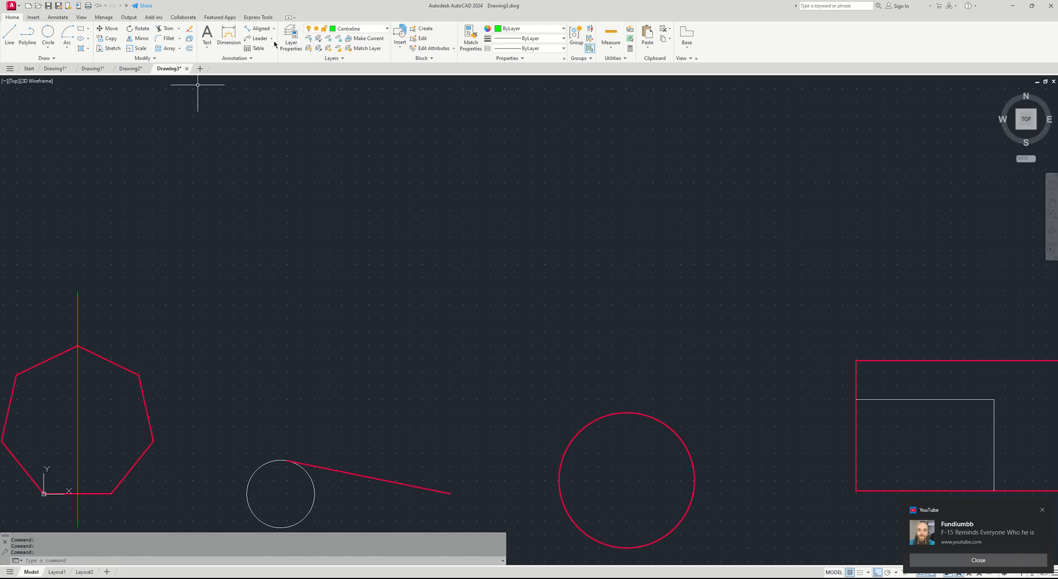
{"action": "left_click", "coordinate": [292, 40]}
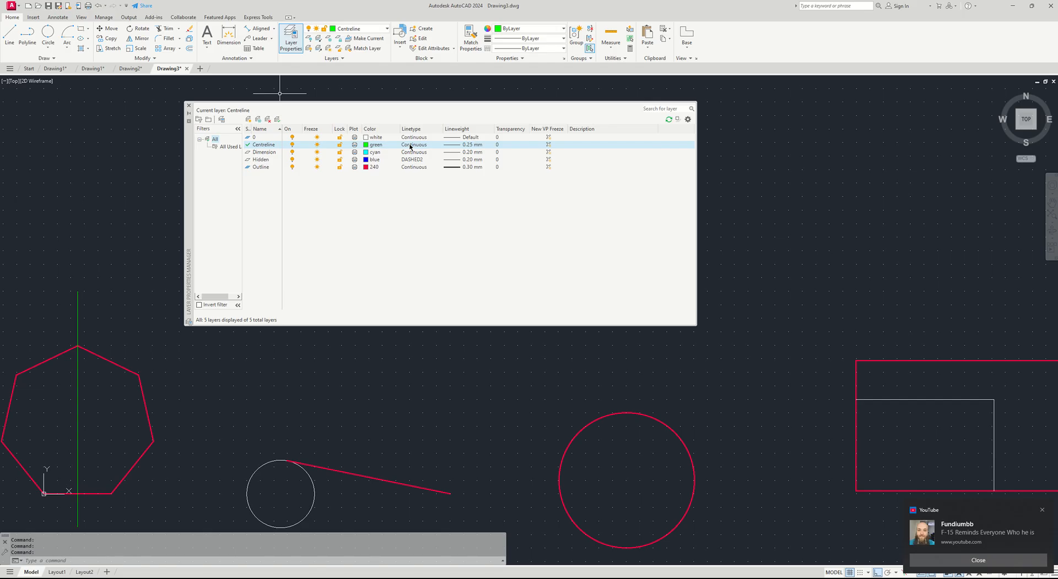
{"action": "left_click", "coordinate": [410, 146]}
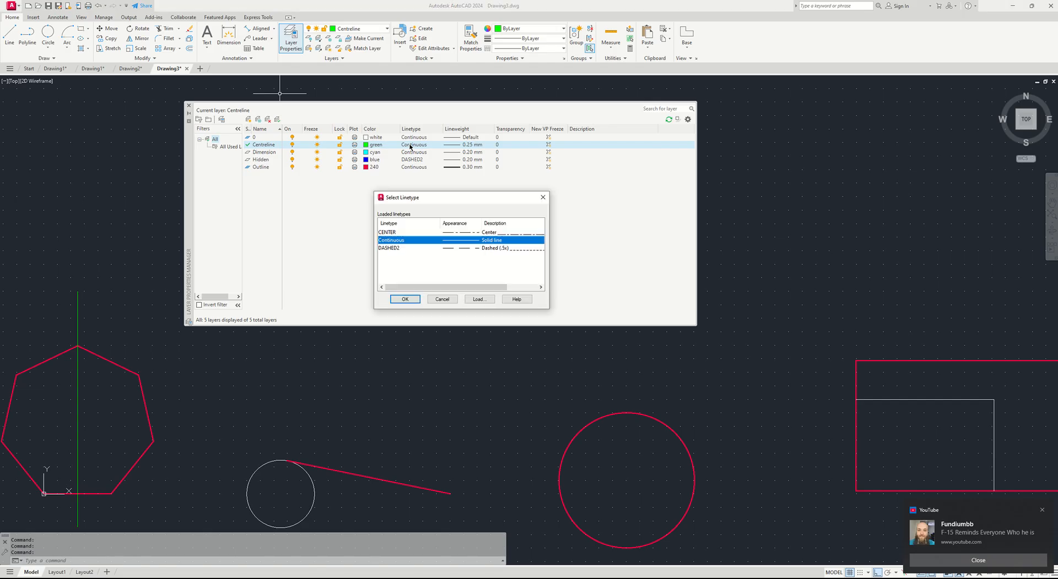
{"action": "left_click", "coordinate": [462, 233]}
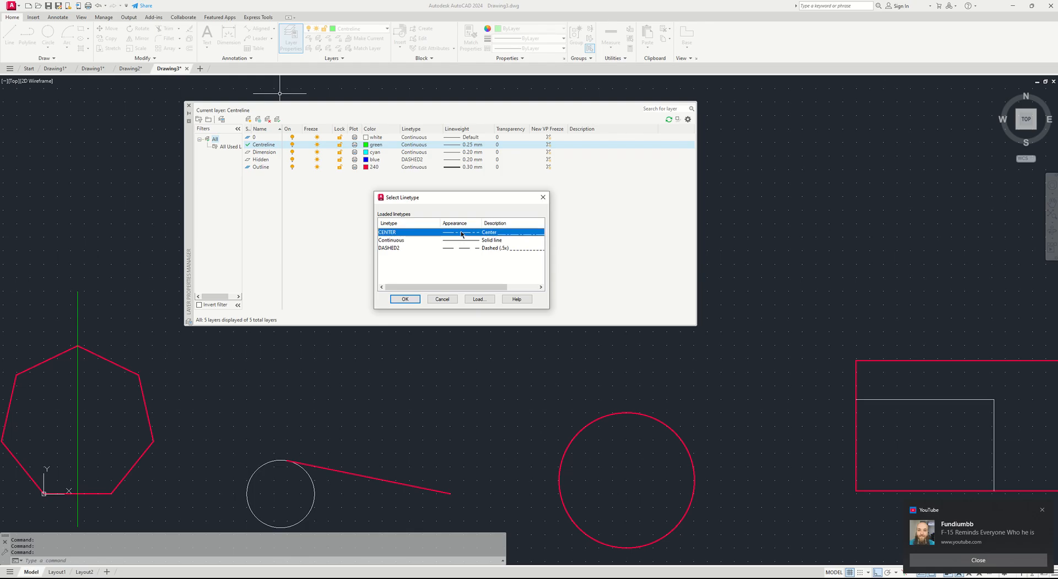
{"action": "left_click", "coordinate": [405, 300]}
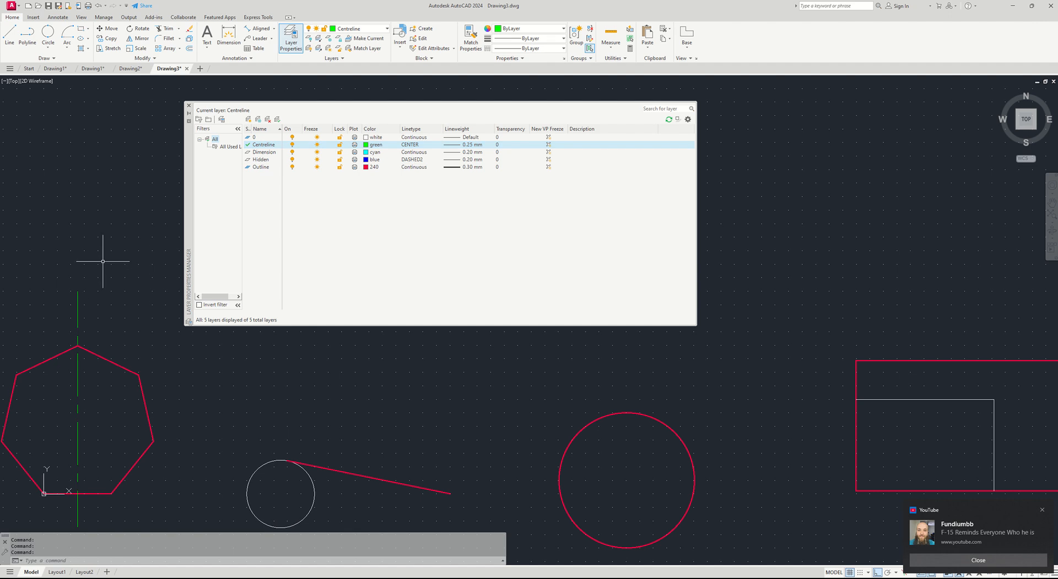
Draw a horizontal centreline aligned with the heptagon's geometric centre, extending beyond both sides, and close the layer manager.
{"action": "left_click", "coordinate": [6, 40]}
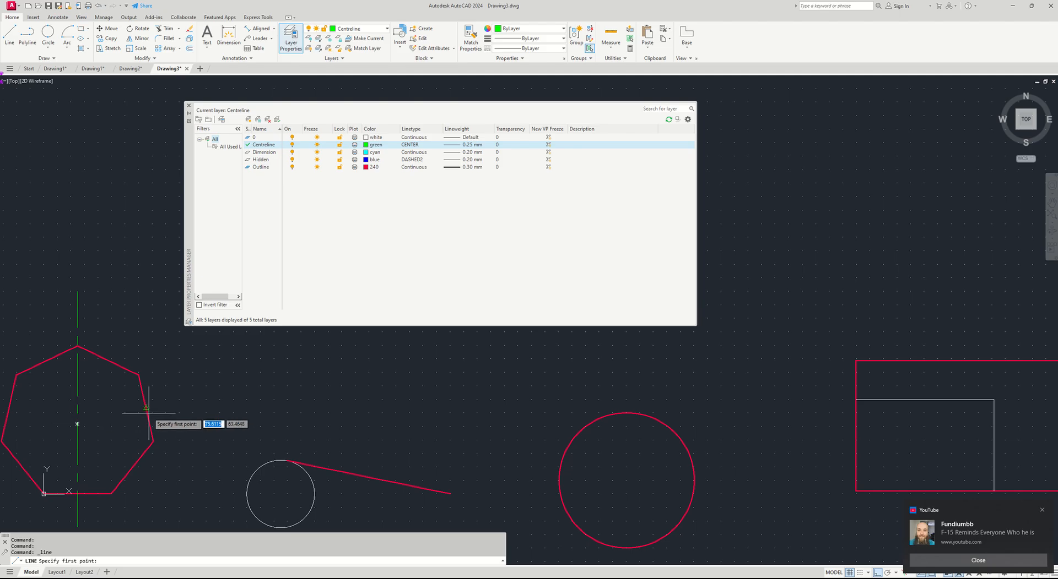
{"action": "left_click", "coordinate": [189, 106]}
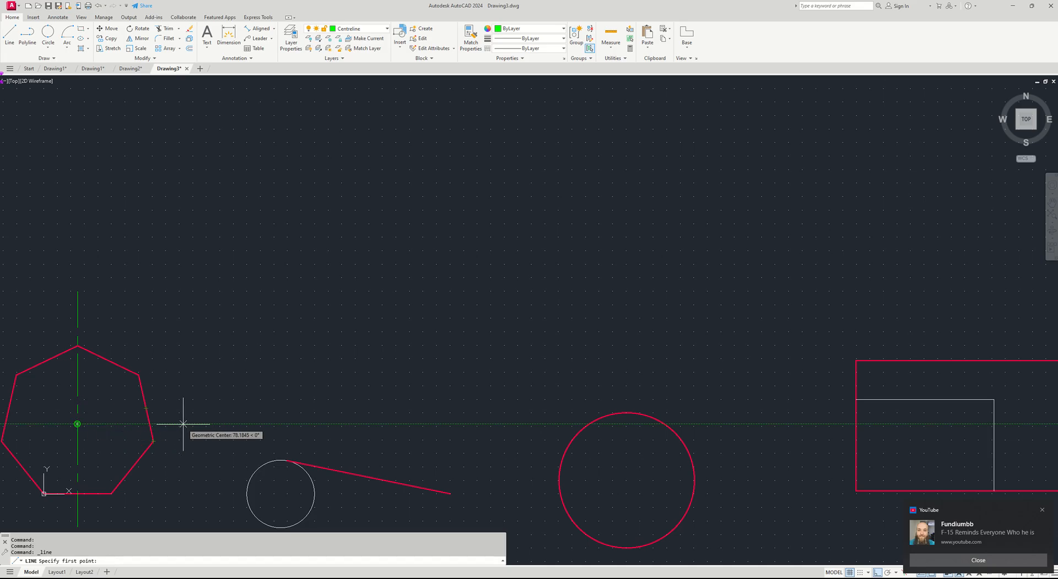
{"action": "left_click", "coordinate": [183, 424]}
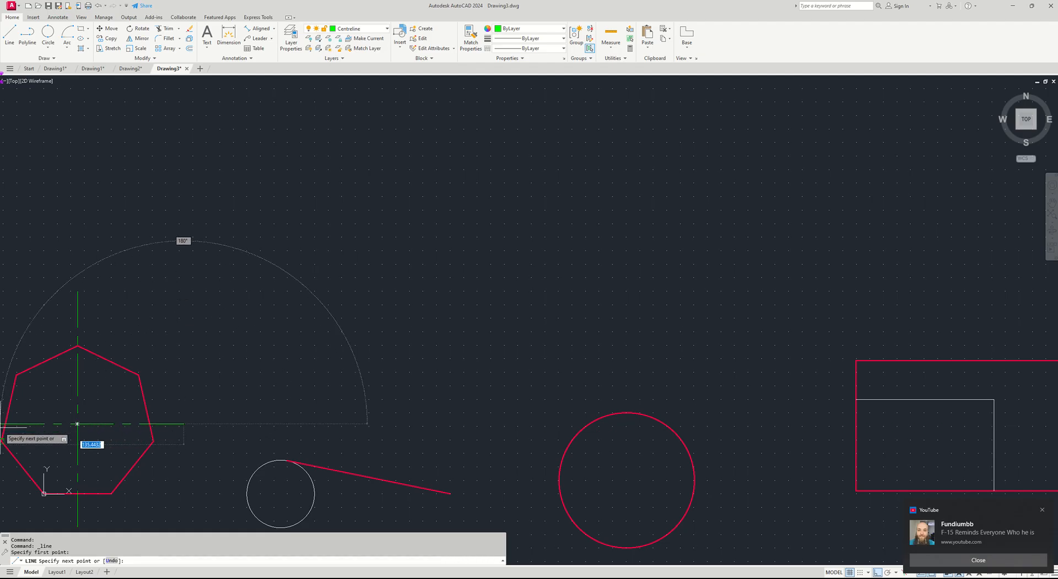
{"action": "left_click", "coordinate": [2, 440]}
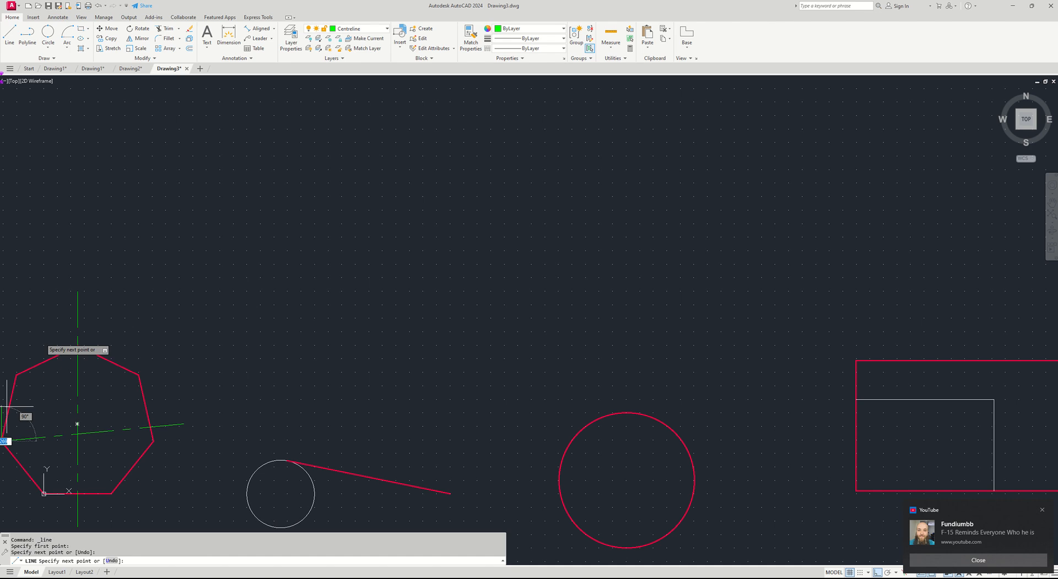
{"action": "key", "text": "ctrl+z"}
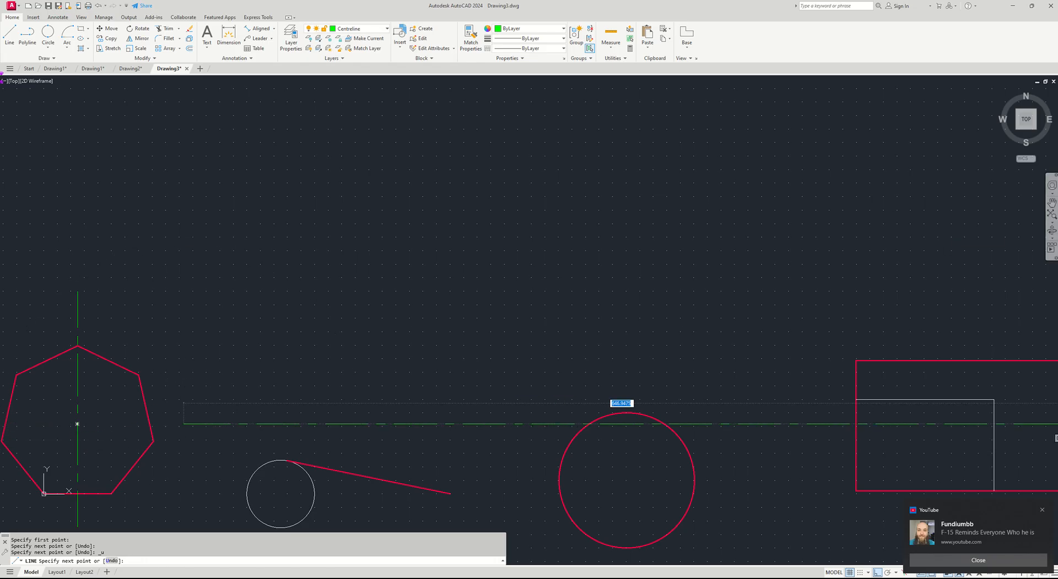
{"action": "left_click", "coordinate": [1051, 203]}
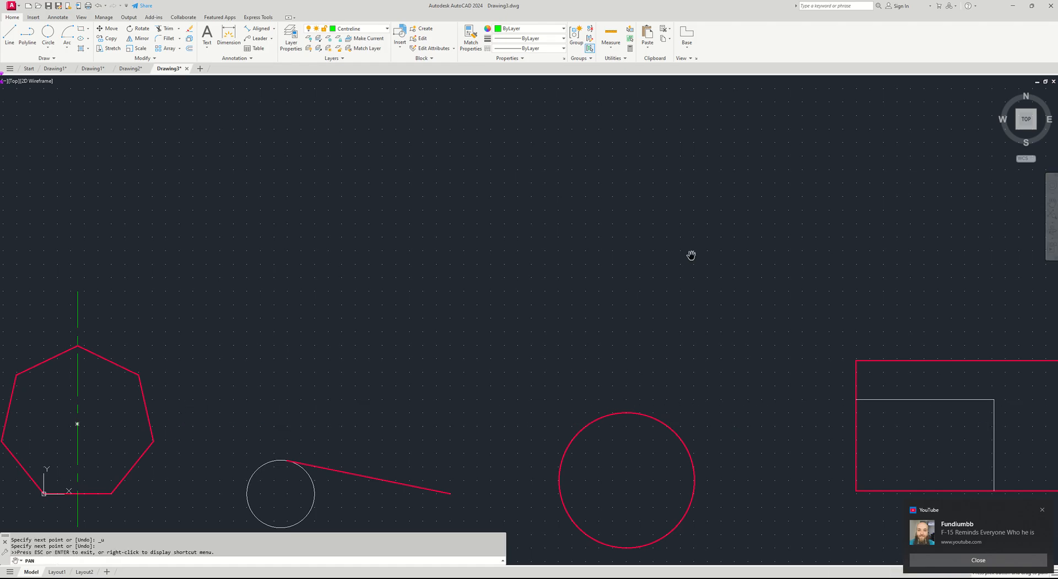
{"action": "mouse_move", "coordinate": [507, 269]}
{"action": "left_mouse_down"}
{"action": "mouse_move", "coordinate": [548, 267]}
{"action": "mouse_move", "coordinate": [561, 248]}
{"action": "left_mouse_up"}
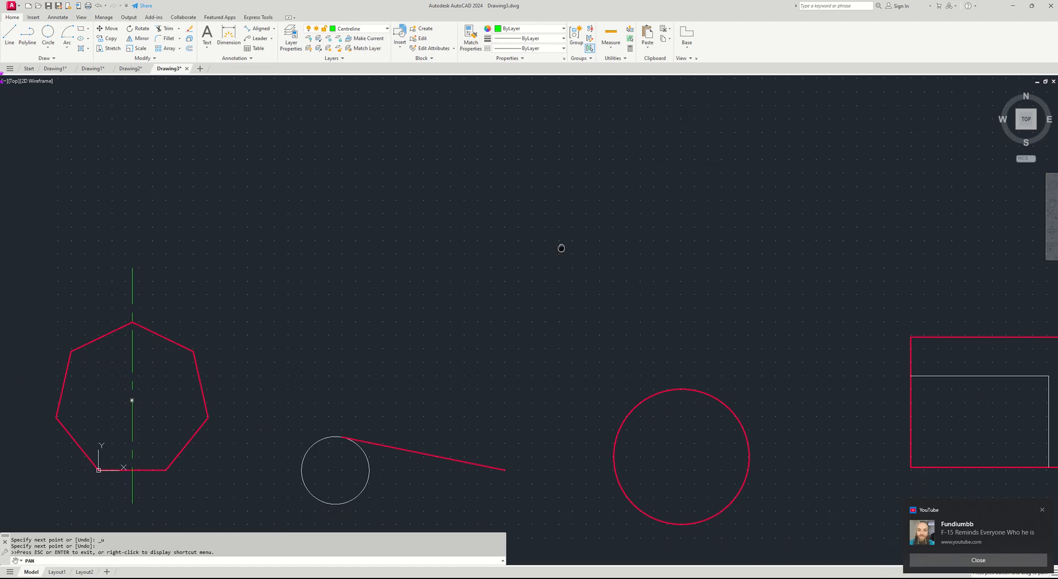
{"action": "right_click", "coordinate": [331, 331]}
{"action": "left_click", "coordinate": [357, 336]}
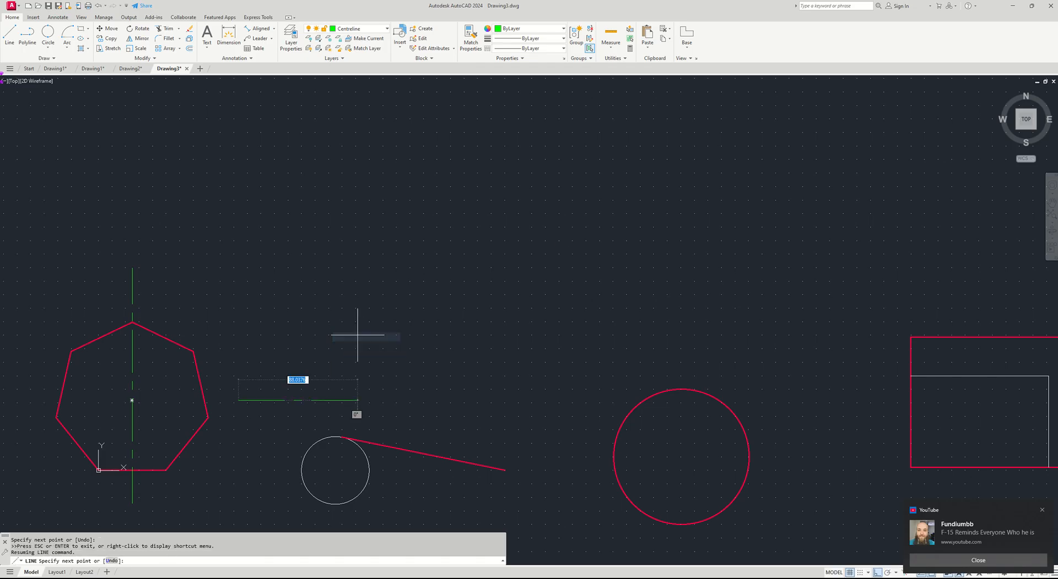
{"action": "left_click", "coordinate": [18, 400]}
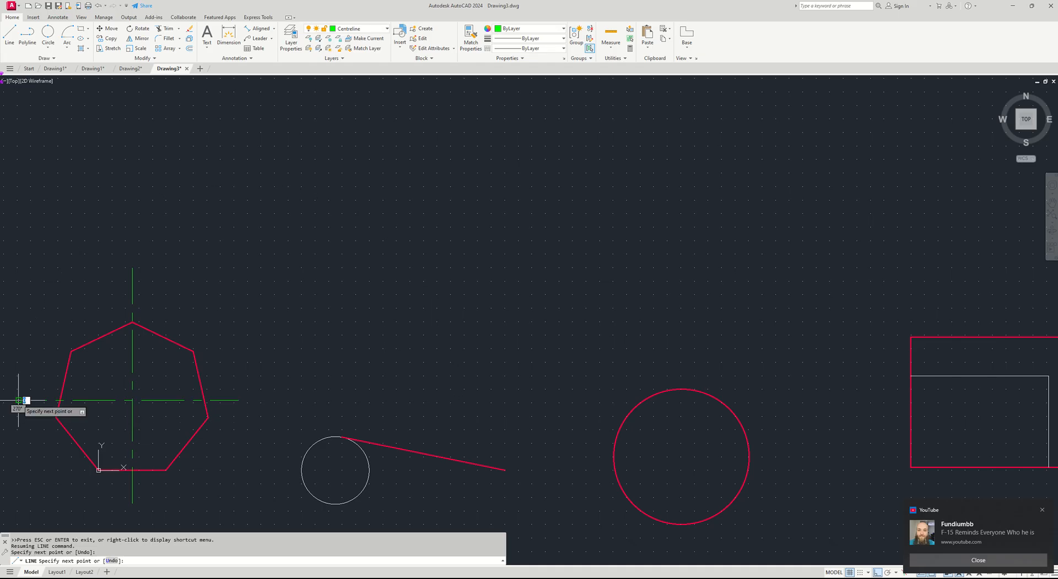
{"action": "right_click", "coordinate": [300, 262]}
{"action": "left_click", "coordinate": [317, 267]}
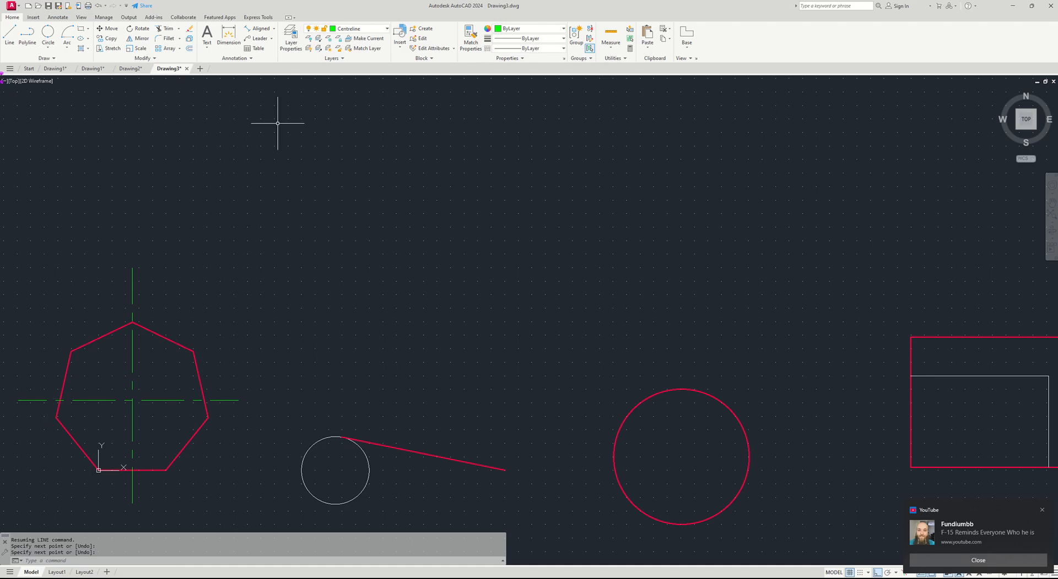
Draw a horizontal centreline about 105 units long through the small circle's centre, extending beyond both sides.
{"action": "left_click", "coordinate": [8, 34]}
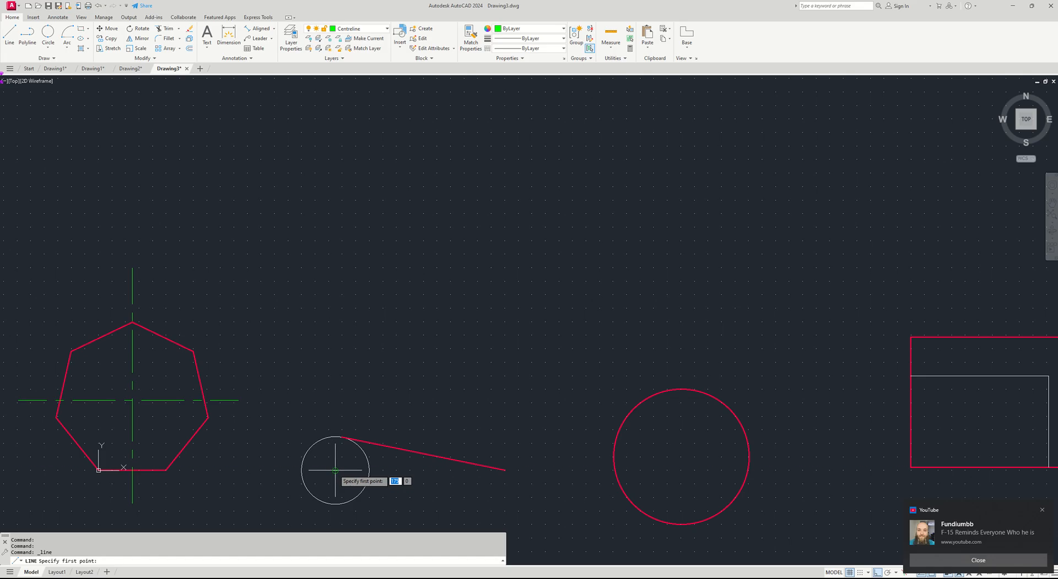
{"action": "left_click", "coordinate": [268, 471]}
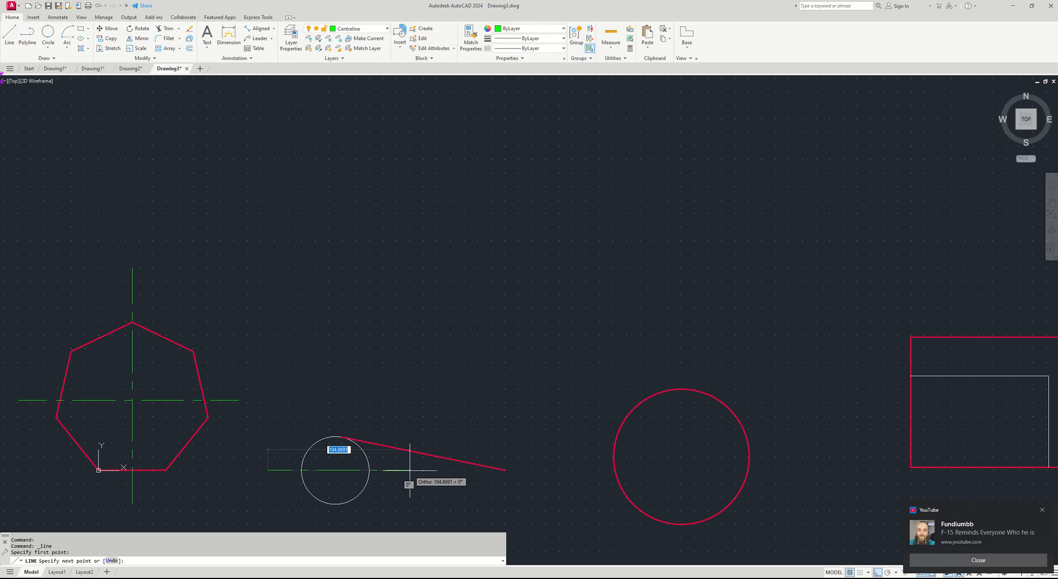
{"action": "left_click", "coordinate": [409, 471]}
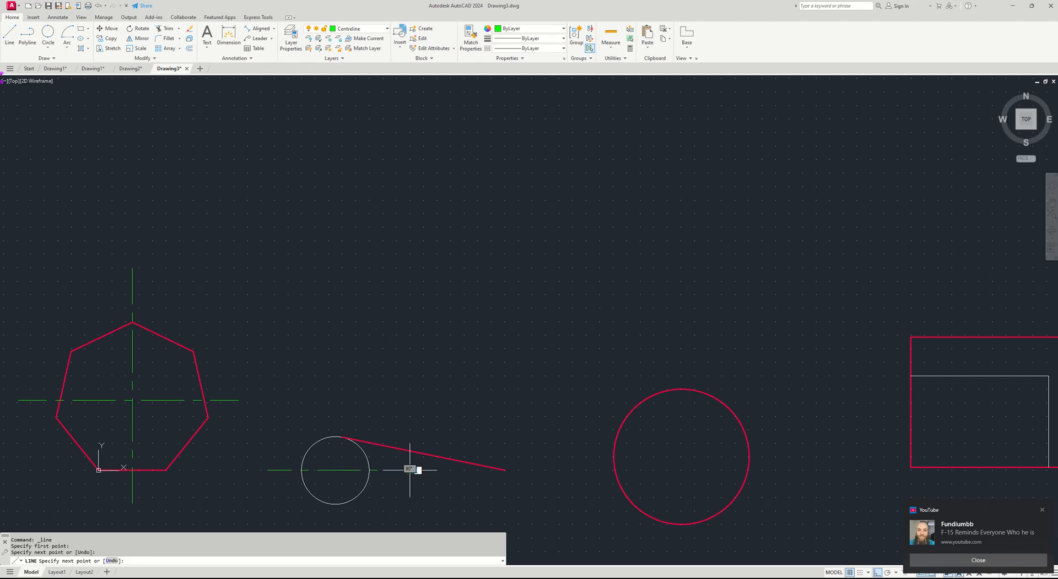
{"action": "right_click", "coordinate": [422, 511]}
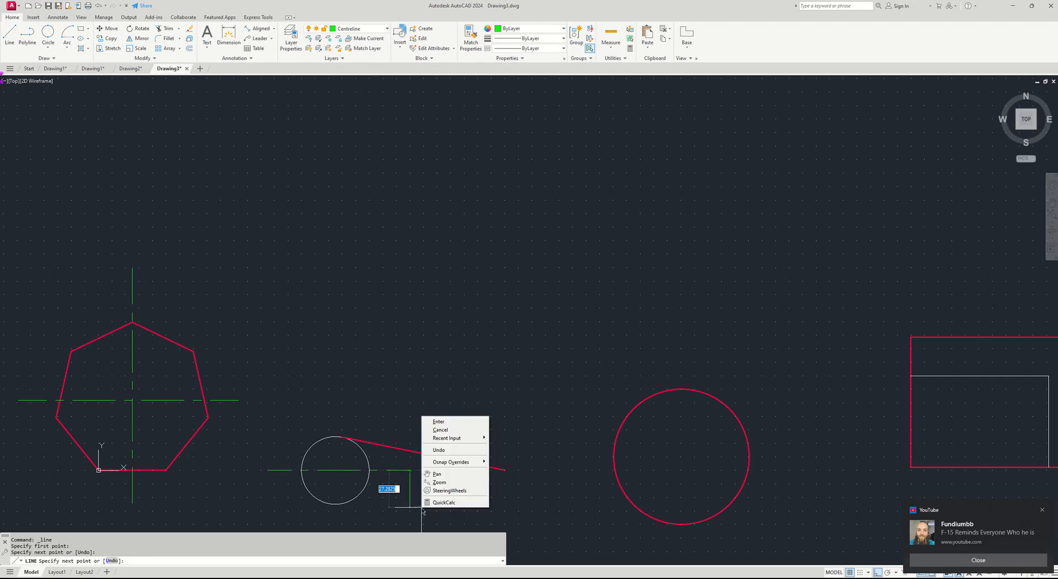
{"action": "left_click", "coordinate": [445, 423]}
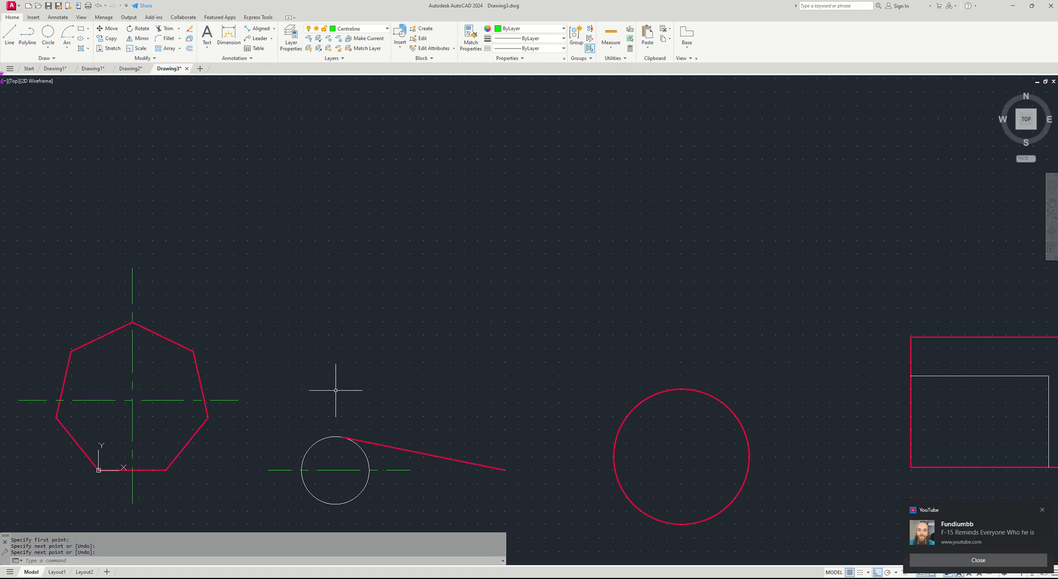
Draw a vertical centreline from the small circle's centre straight up past its top edge.
{"action": "right_click", "coordinate": [269, 333]}
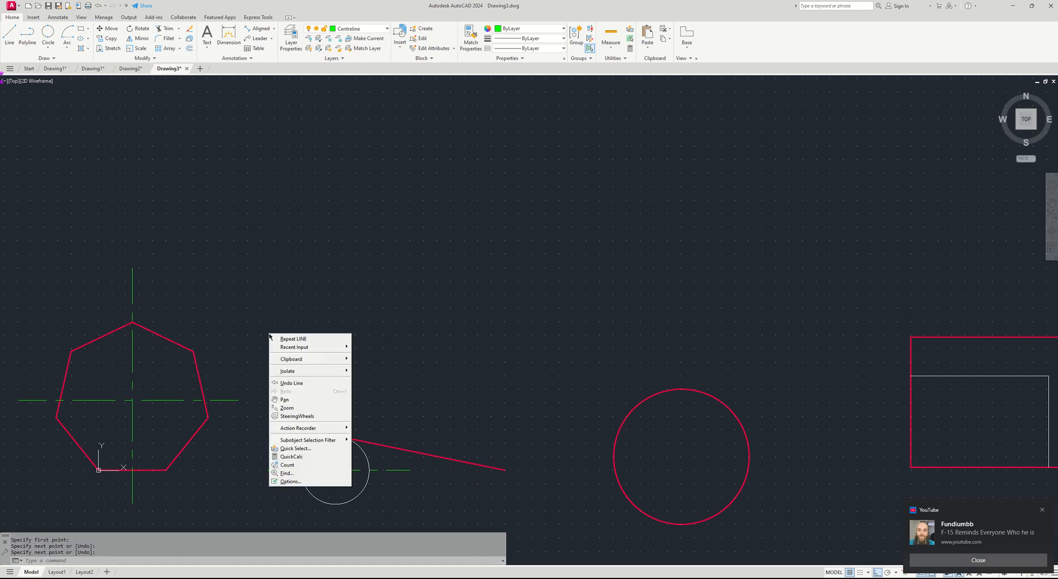
{"action": "left_click", "coordinate": [298, 342]}
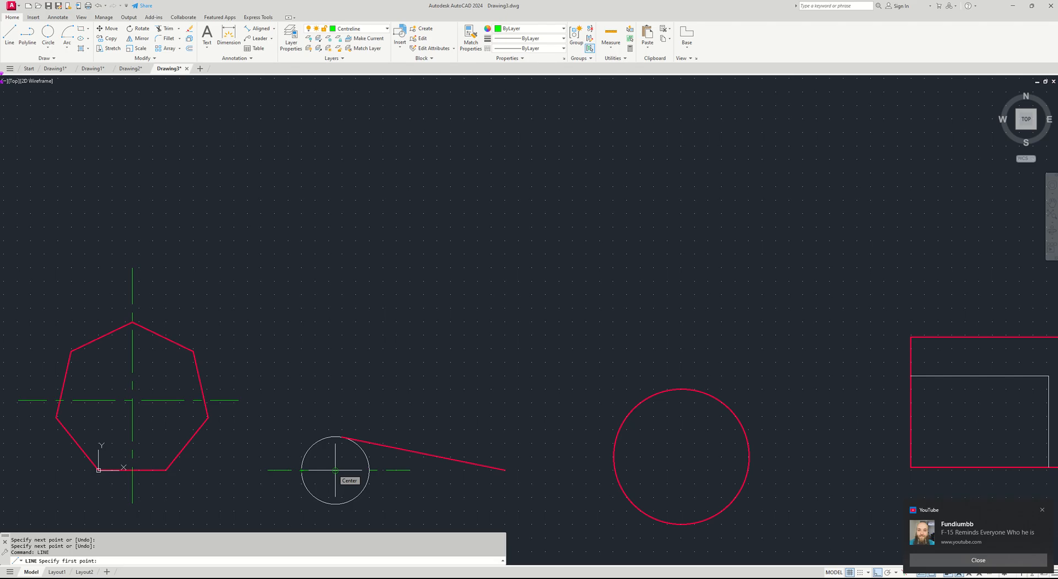
{"action": "scroll", "coordinate": [334, 471], "scroll_direction": "up", "scroll_amount": 8}
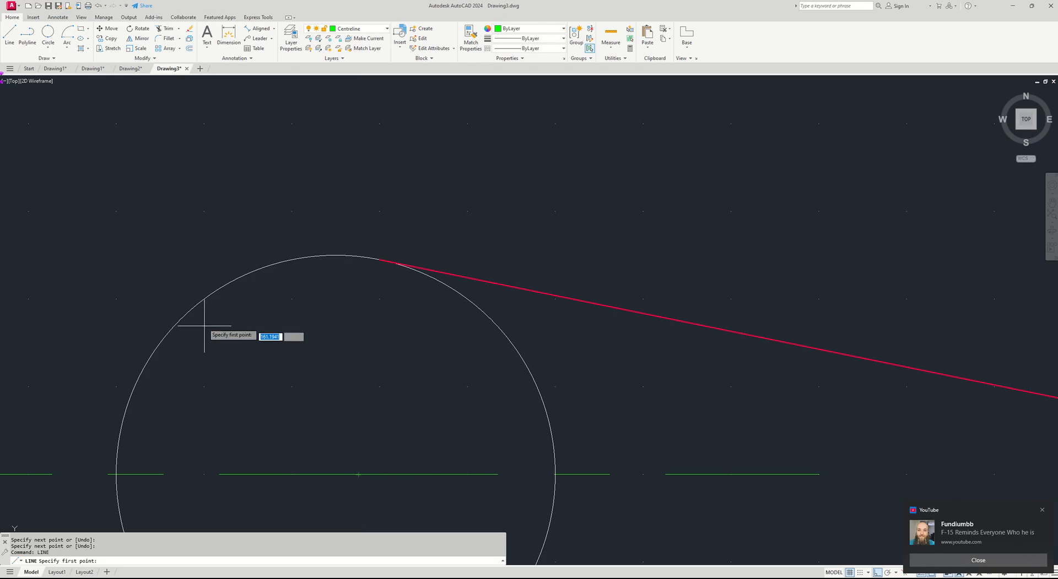
{"action": "left_click", "coordinate": [335, 474]}
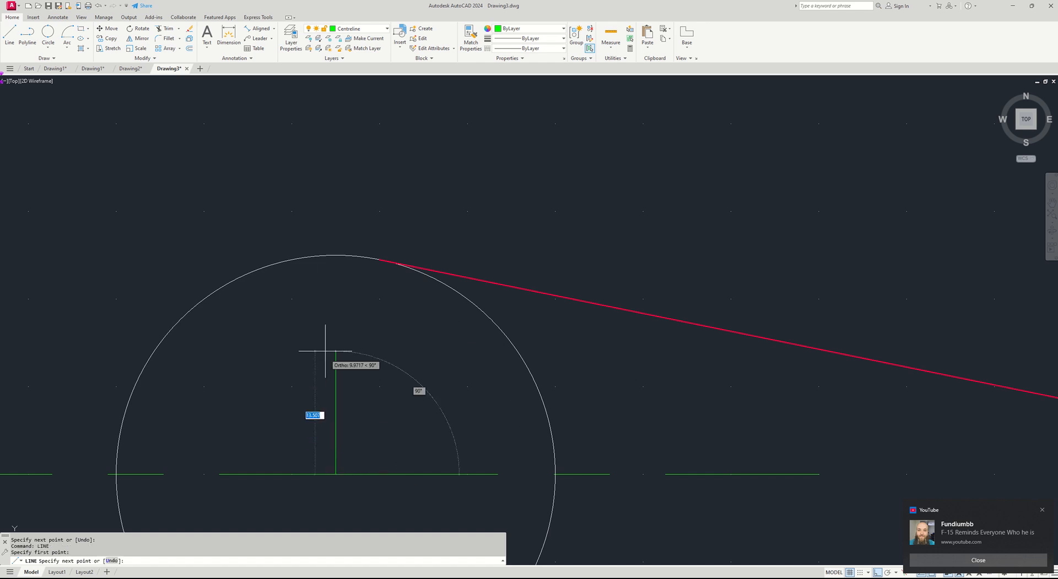
{"action": "left_click", "coordinate": [335, 147]}
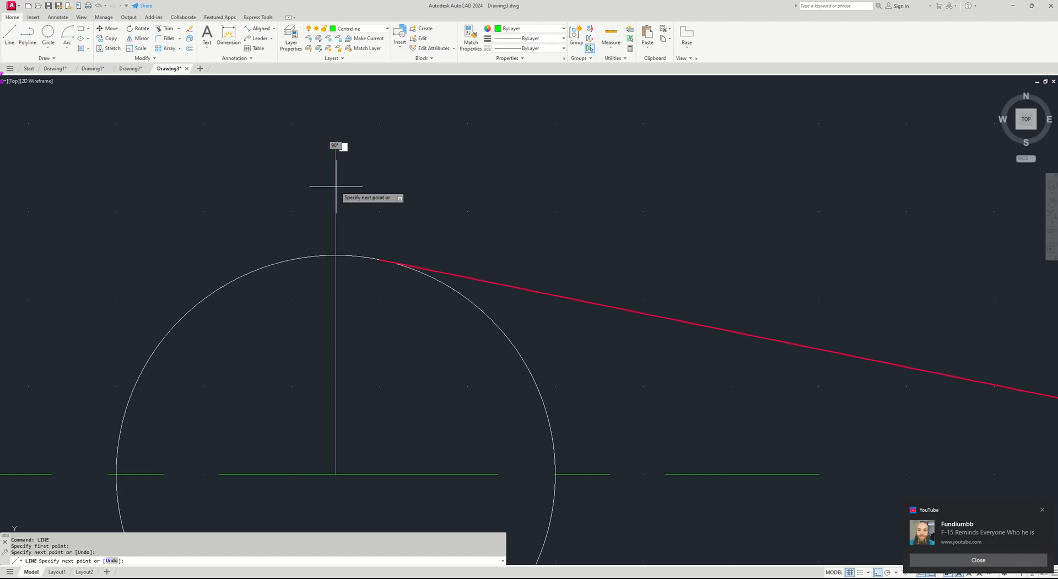
{"action": "scroll", "coordinate": [286, 176], "scroll_direction": "down", "scroll_amount": 5}
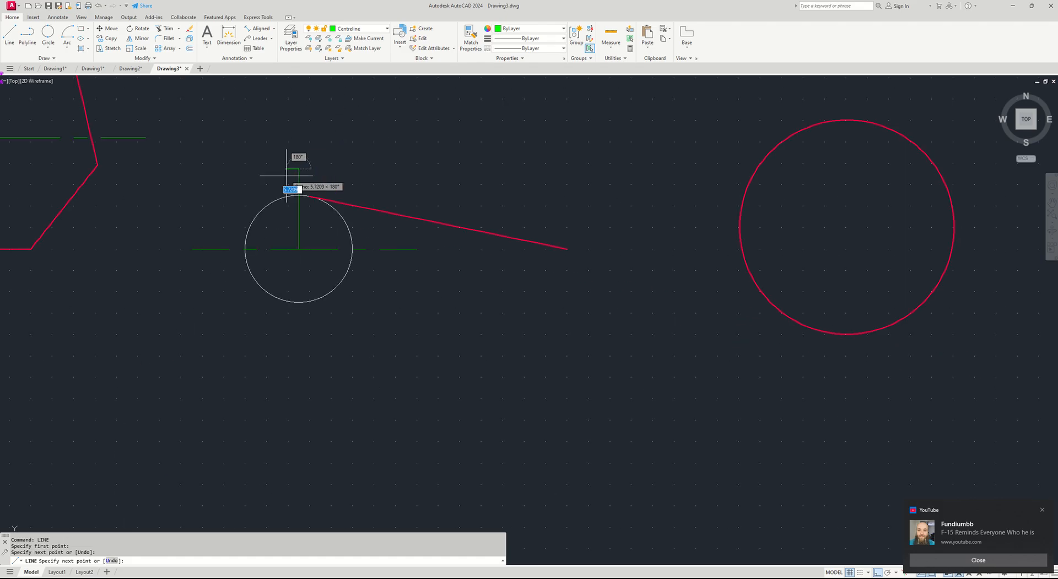
{"action": "right_click", "coordinate": [300, 125]}
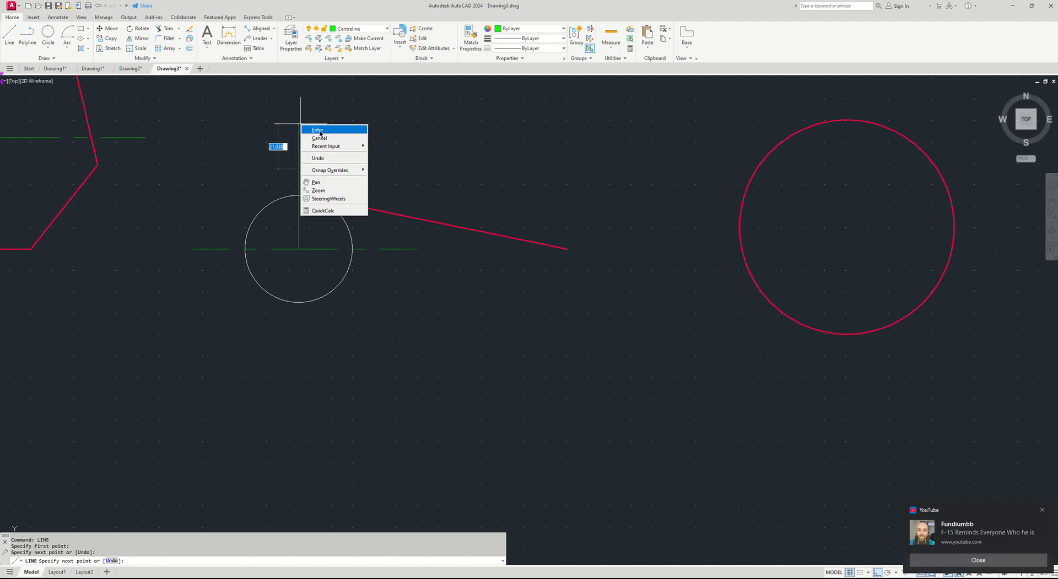
{"action": "left_click", "coordinate": [319, 131]}
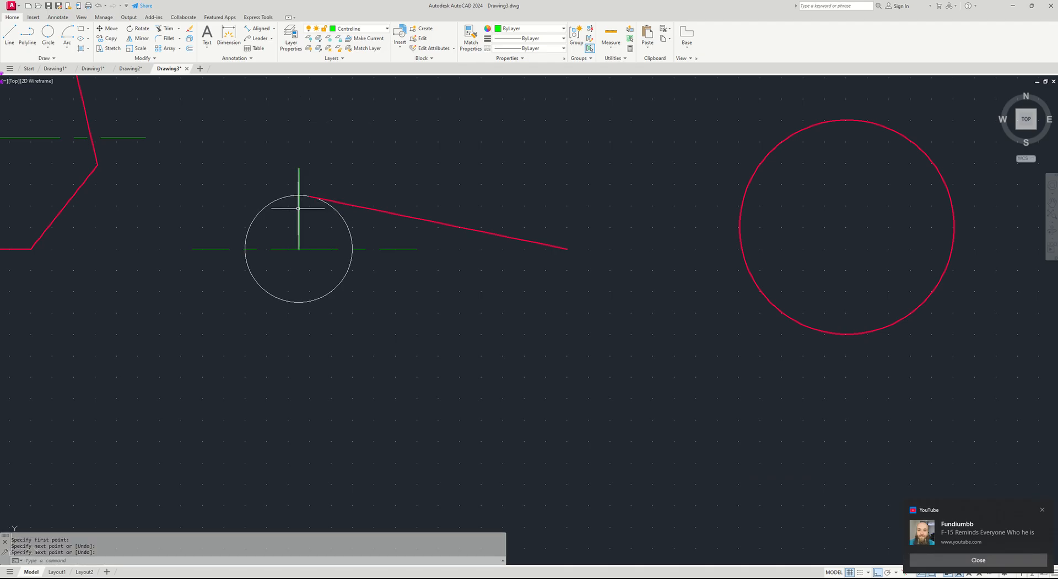
Stretch the small circle's vertical centreline below its bottom edge and about 10 units further up, to about 92 units overall.
{"action": "left_click", "coordinate": [298, 210]}
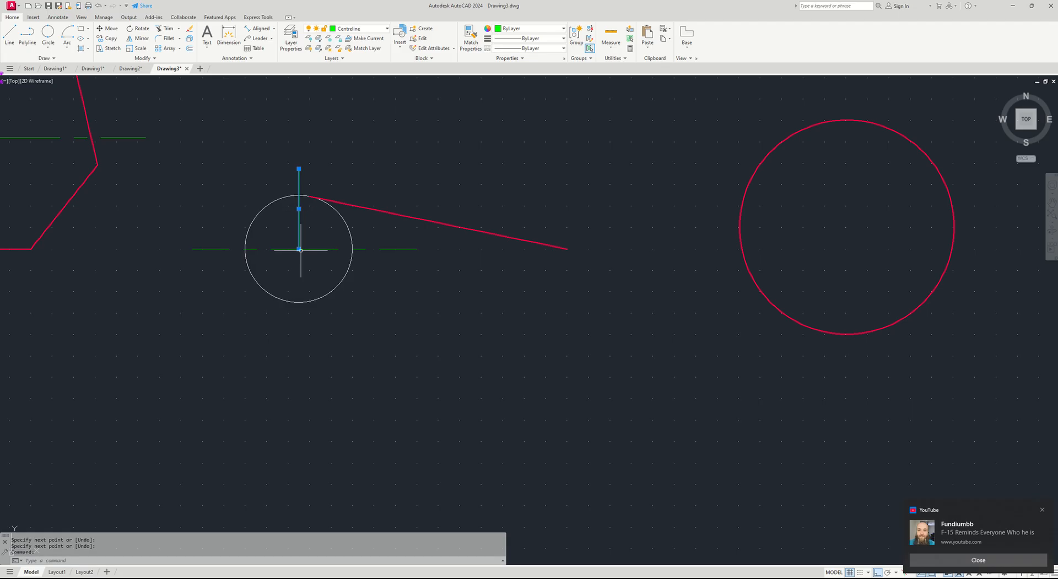
{"action": "mouse_move", "coordinate": [299, 249]}
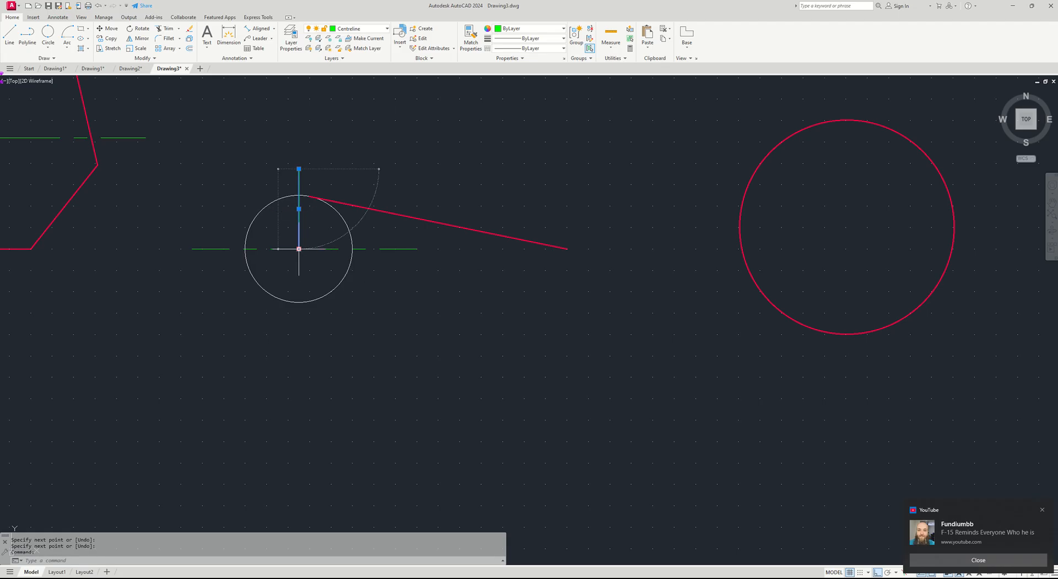
{"action": "left_click", "coordinate": [299, 250]}
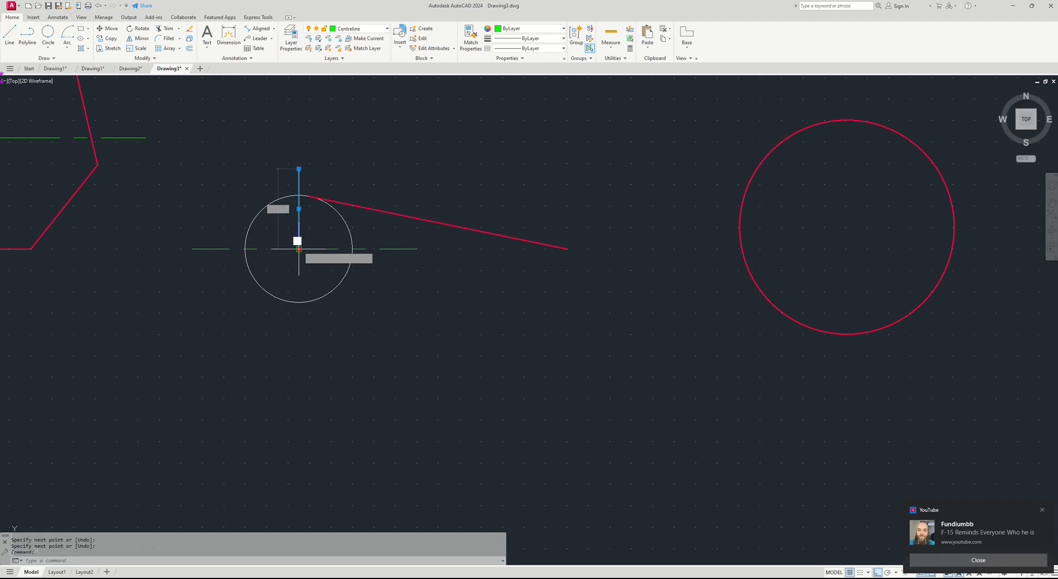
{"action": "left_click", "coordinate": [299, 345]}
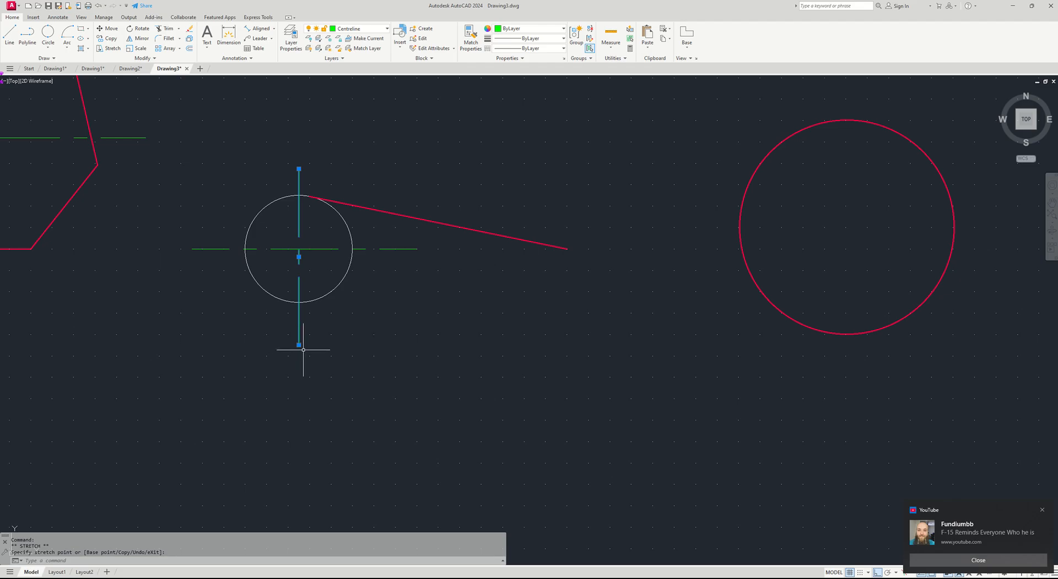
{"action": "left_click", "coordinate": [298, 169]}
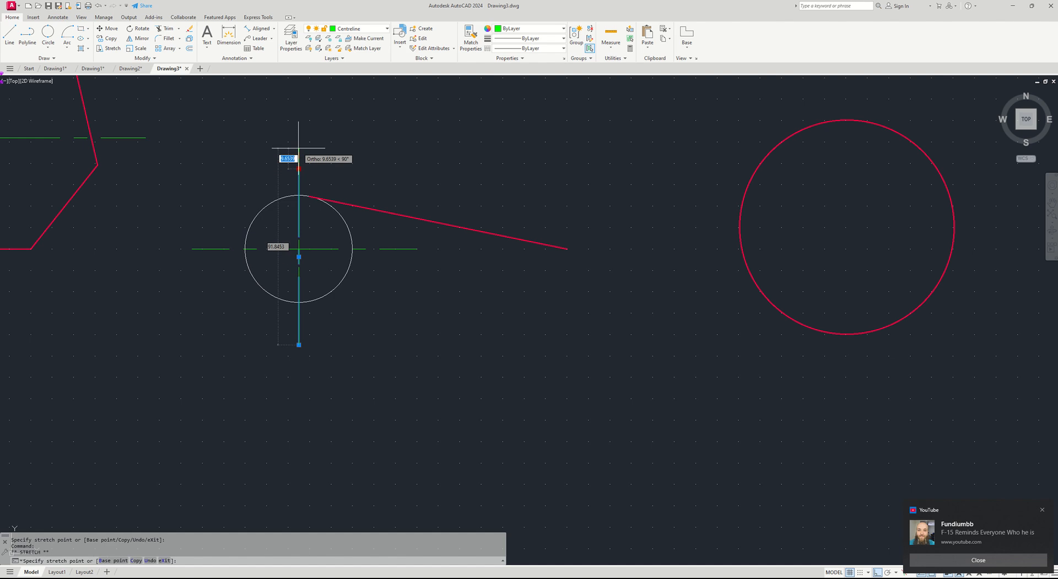
{"action": "left_click", "coordinate": [298, 148]}
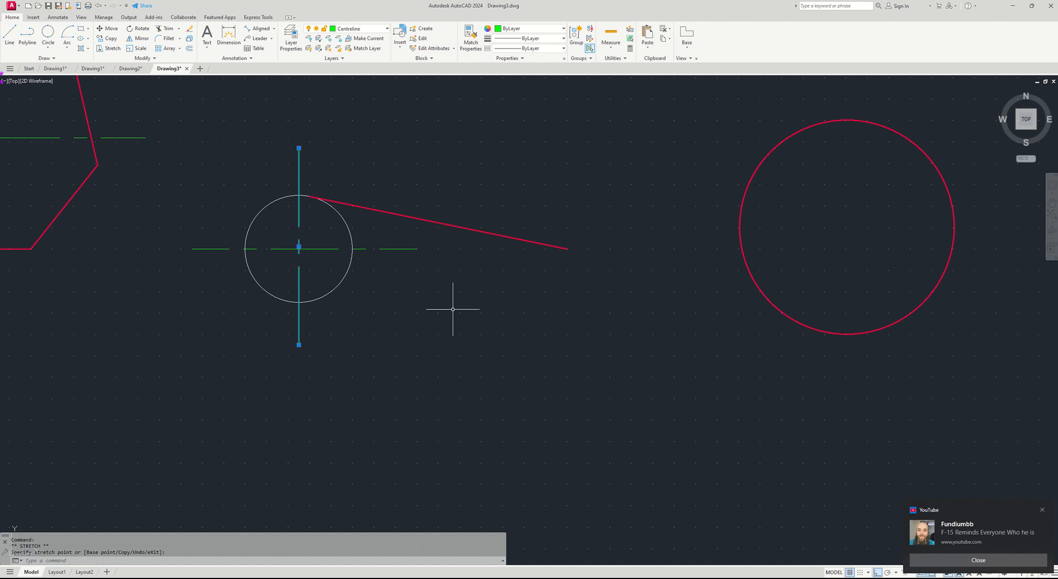
Draw a horizontal centreline aligned with the midpoint of the rectangle's left side, extending beyond both sides of the rectangle.
{"action": "key", "text": "Escape"}
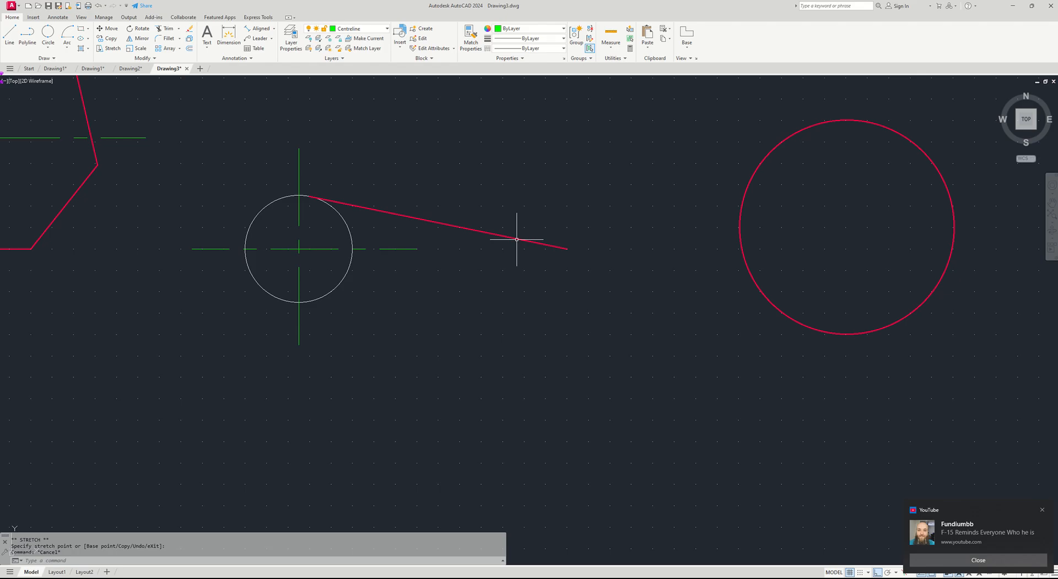
{"action": "scroll", "coordinate": [516, 239], "scroll_direction": "down", "scroll_amount": 8}
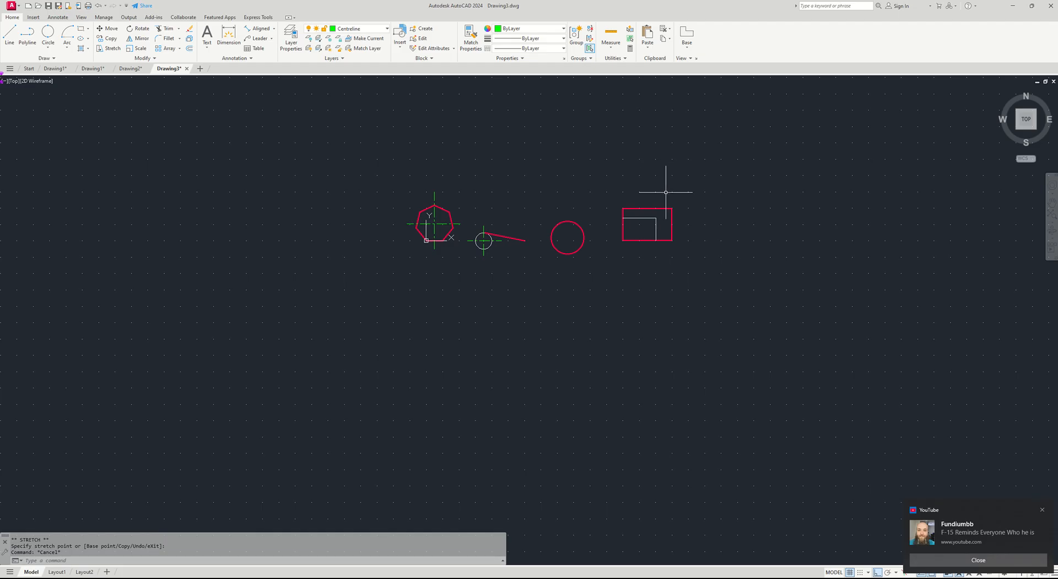
{"action": "scroll", "coordinate": [665, 192], "scroll_direction": "up", "scroll_amount": 5}
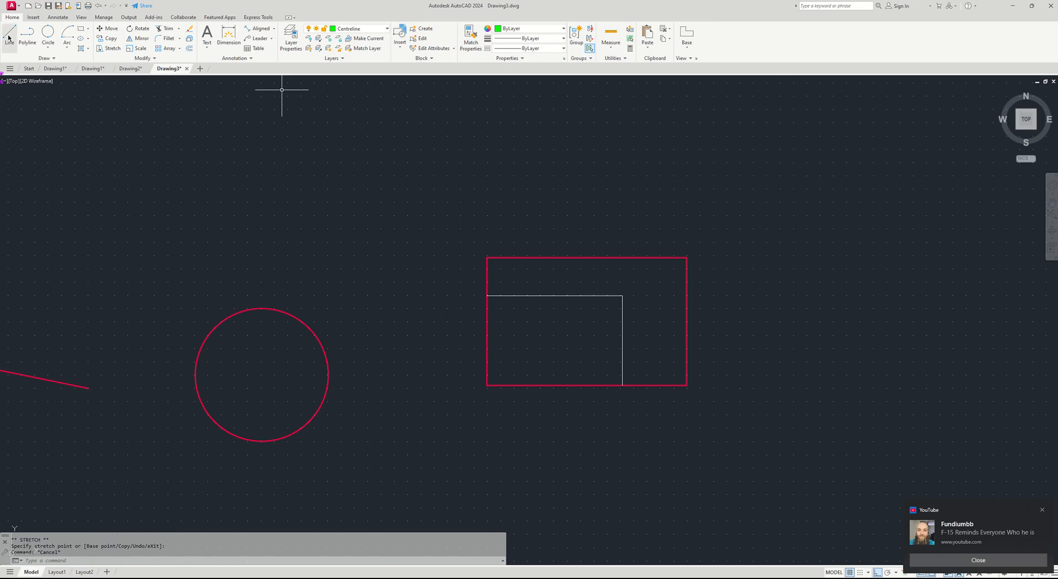
{"action": "left_click", "coordinate": [9, 37]}
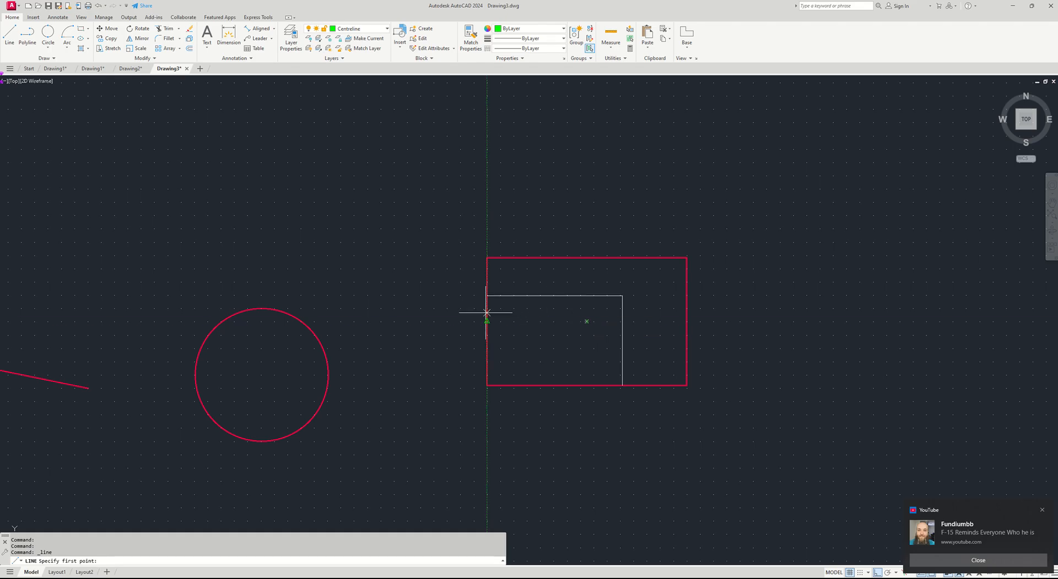
{"action": "left_click", "coordinate": [419, 321]}
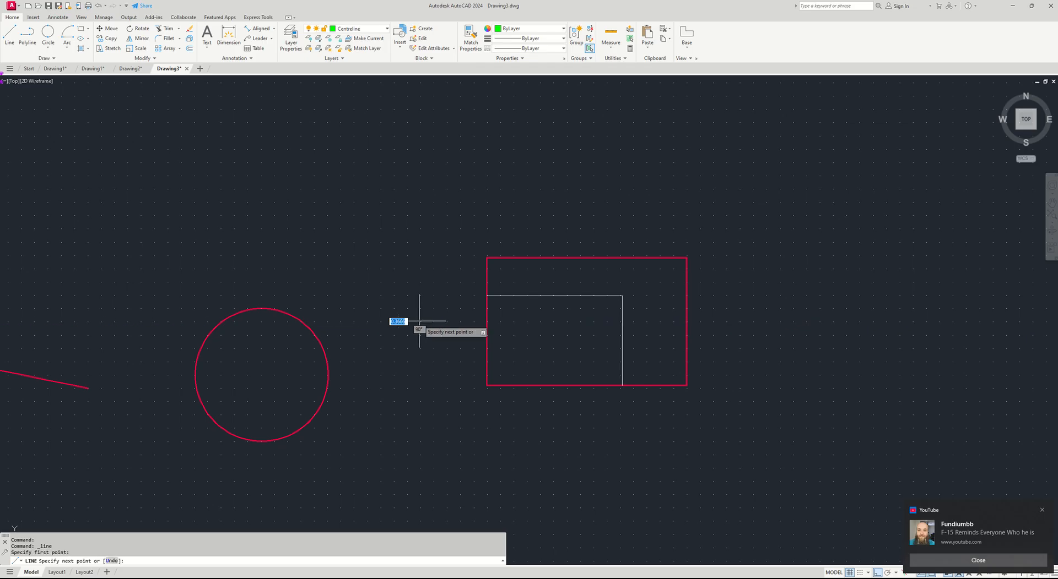
{"action": "left_click", "coordinate": [788, 321]}
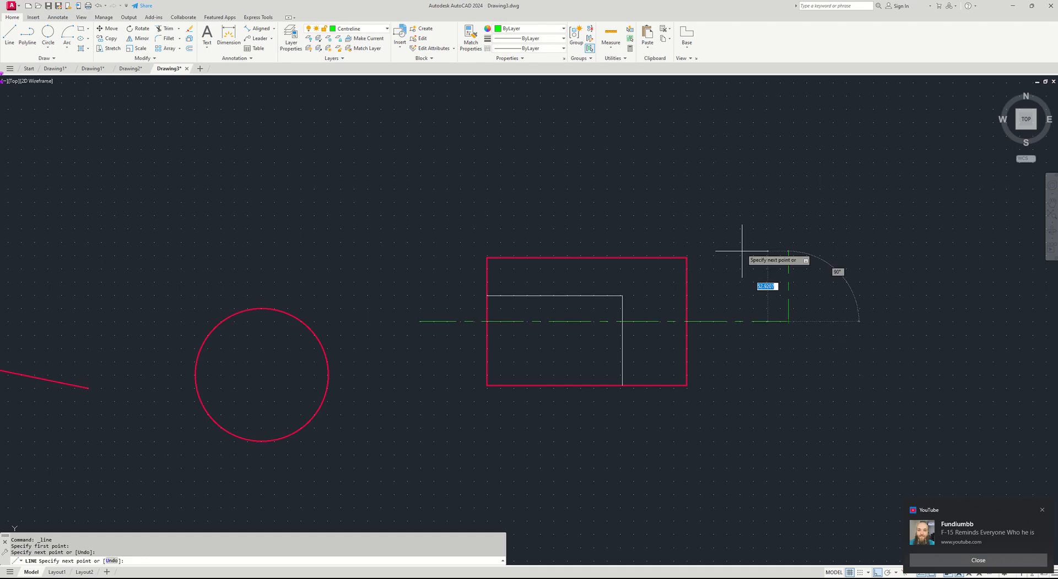
{"action": "right_click", "coordinate": [791, 271]}
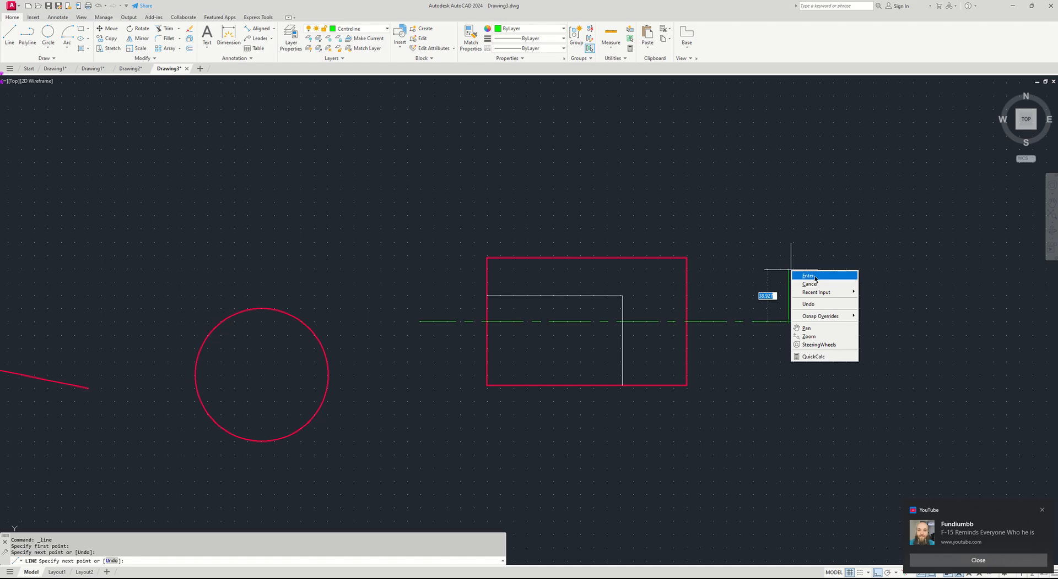
{"action": "left_click", "coordinate": [815, 276]}
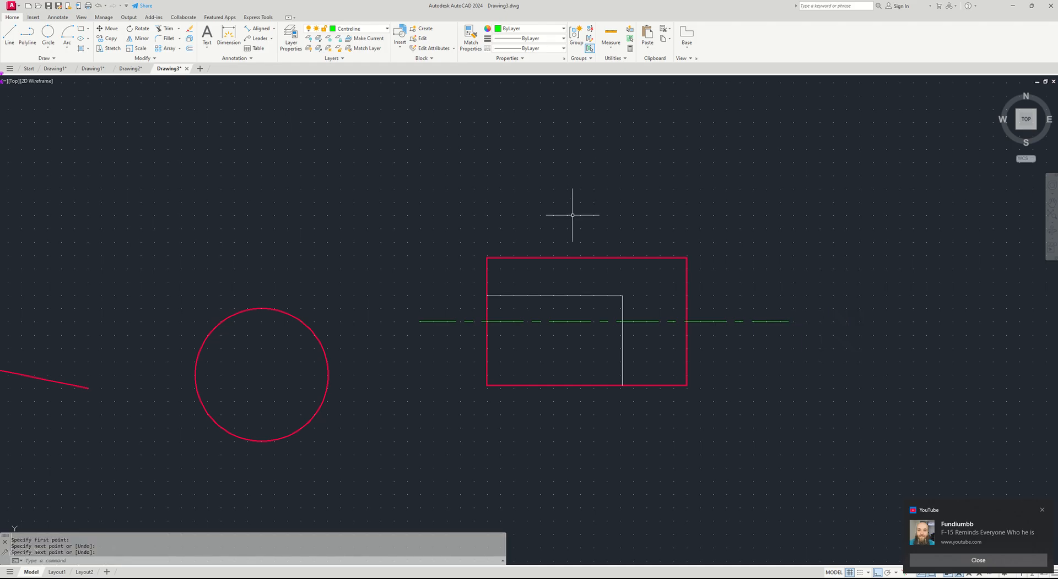
Draw a vertical centreline aligned with the midpoint of the rectangle's top edge, extending below and above the rectangle.
{"action": "left_click", "coordinate": [11, 32]}
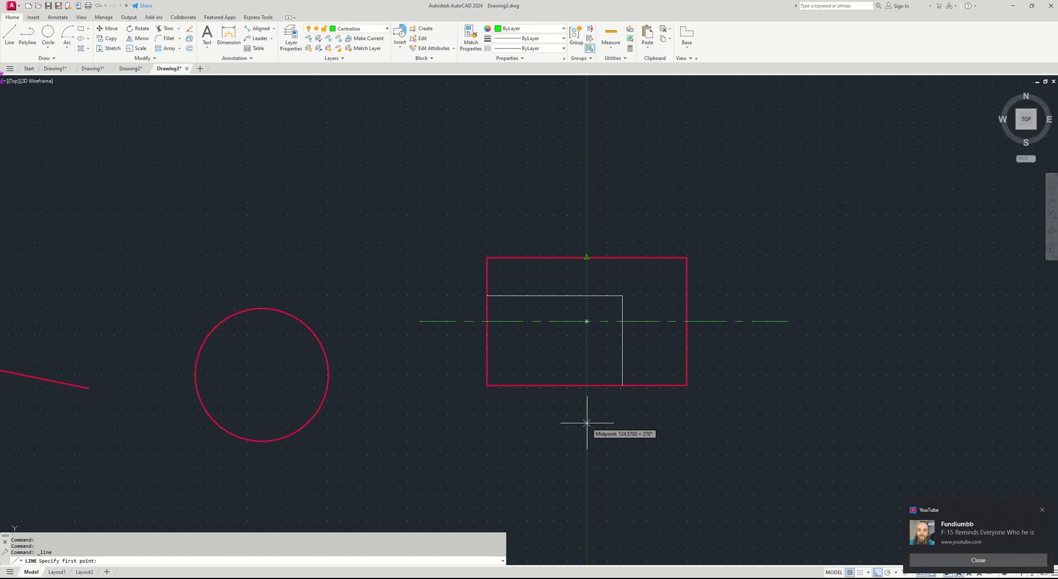
{"action": "left_click", "coordinate": [566, 423]}
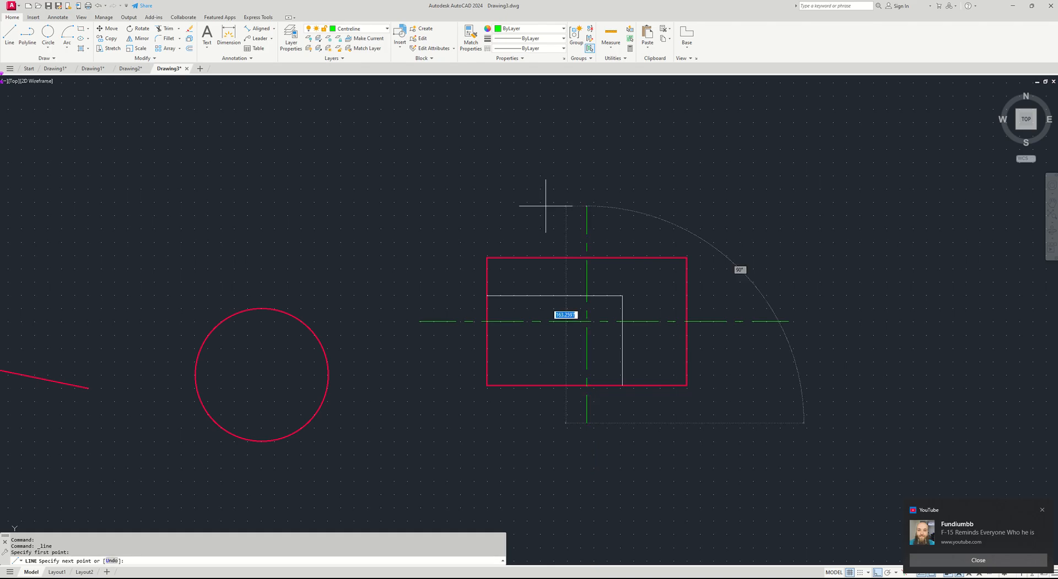
{"action": "left_click", "coordinate": [586, 163]}
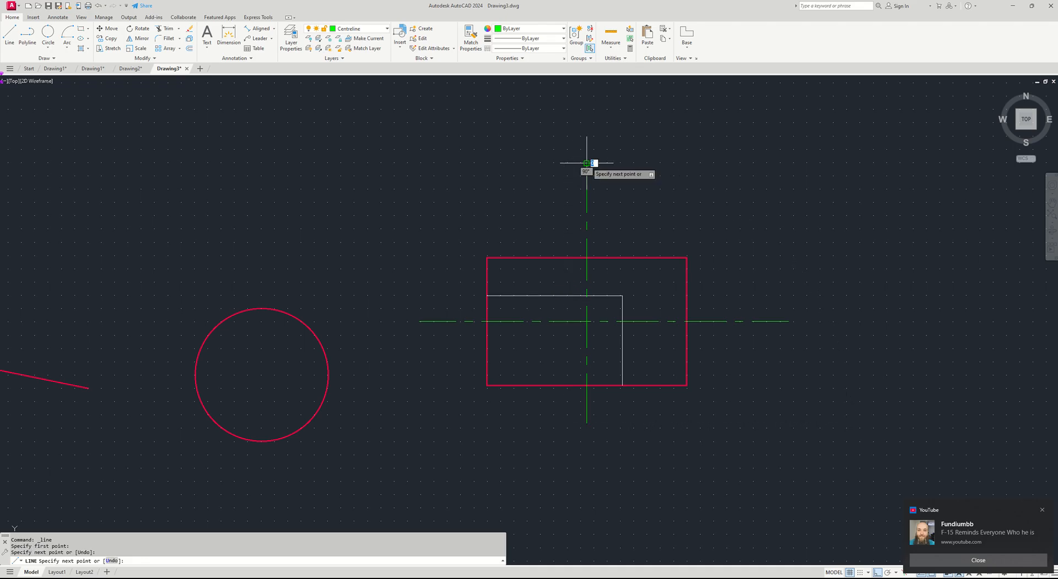
{"action": "right_click", "coordinate": [587, 163]}
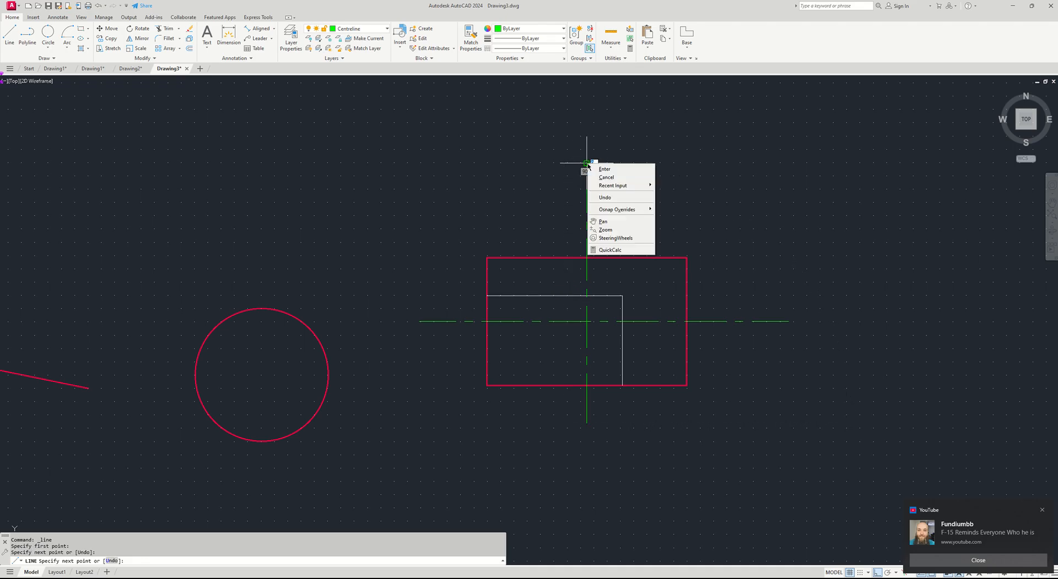
{"action": "left_click", "coordinate": [606, 175]}
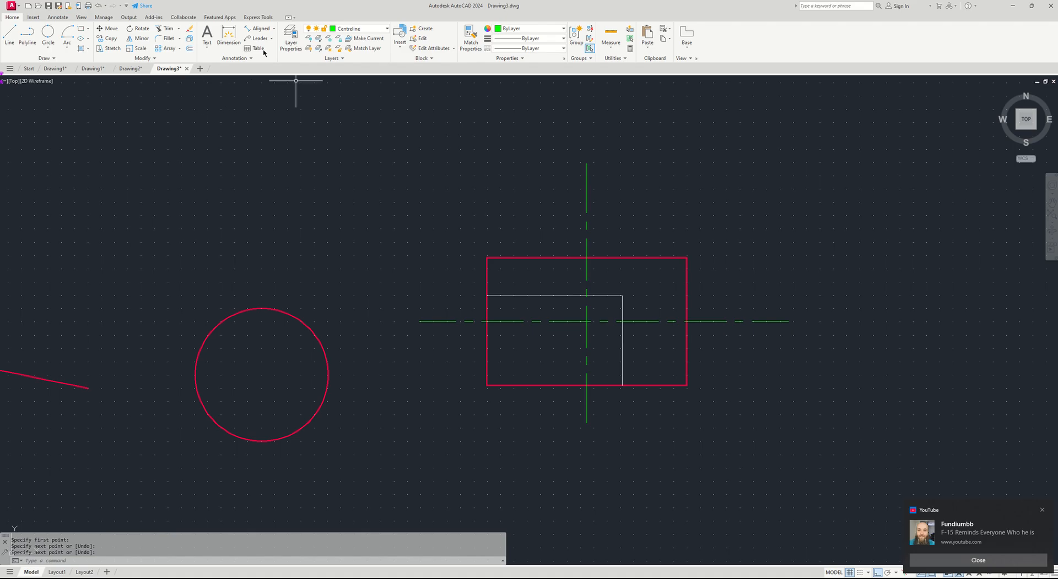
{"action": "left_click", "coordinate": [284, 50]}
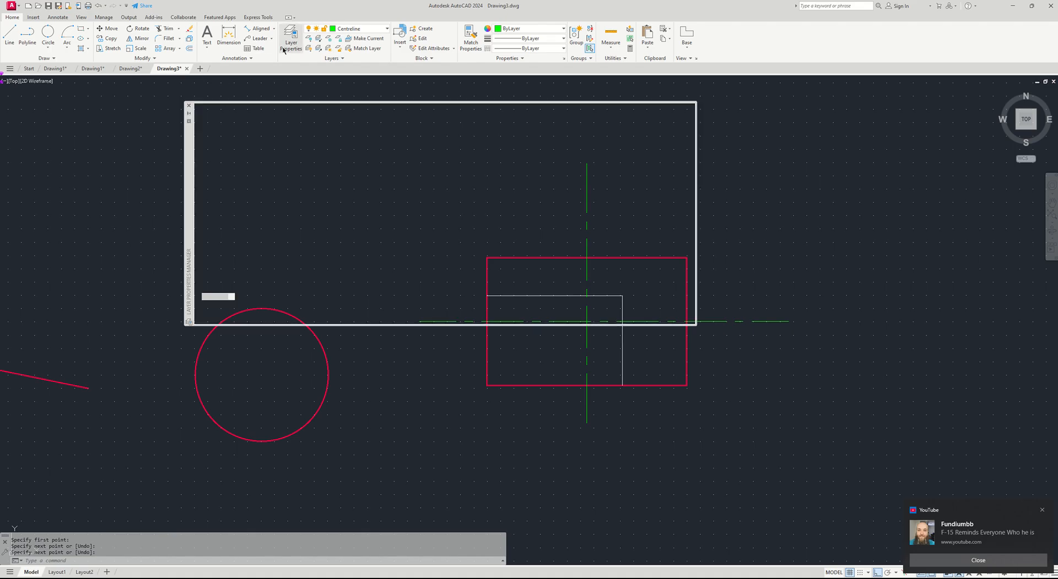
{"action": "left_click", "coordinate": [287, 49]}
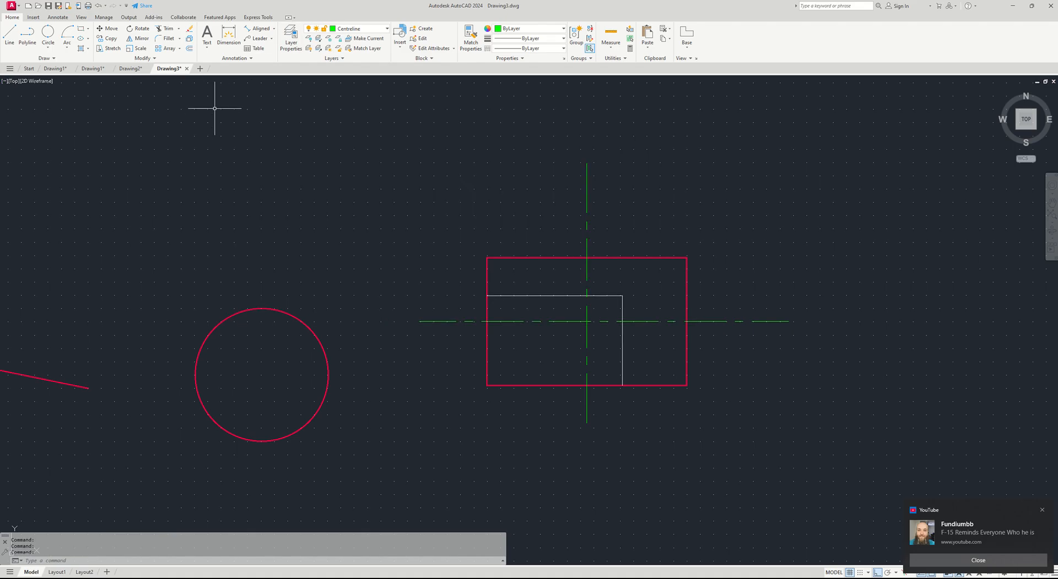
{"action": "left_click", "coordinate": [387, 29]}
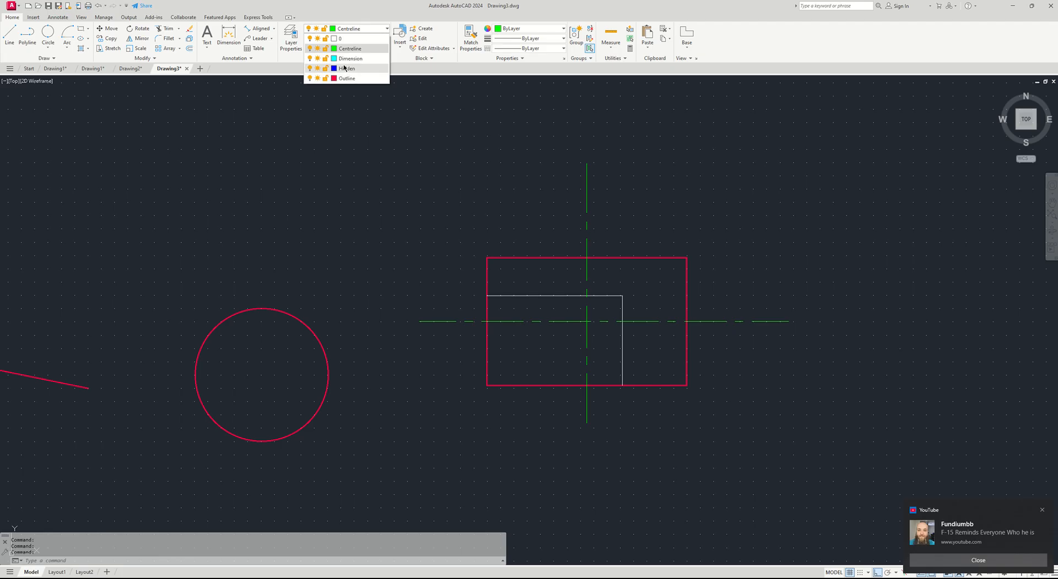
{"action": "left_click", "coordinate": [373, 160]}
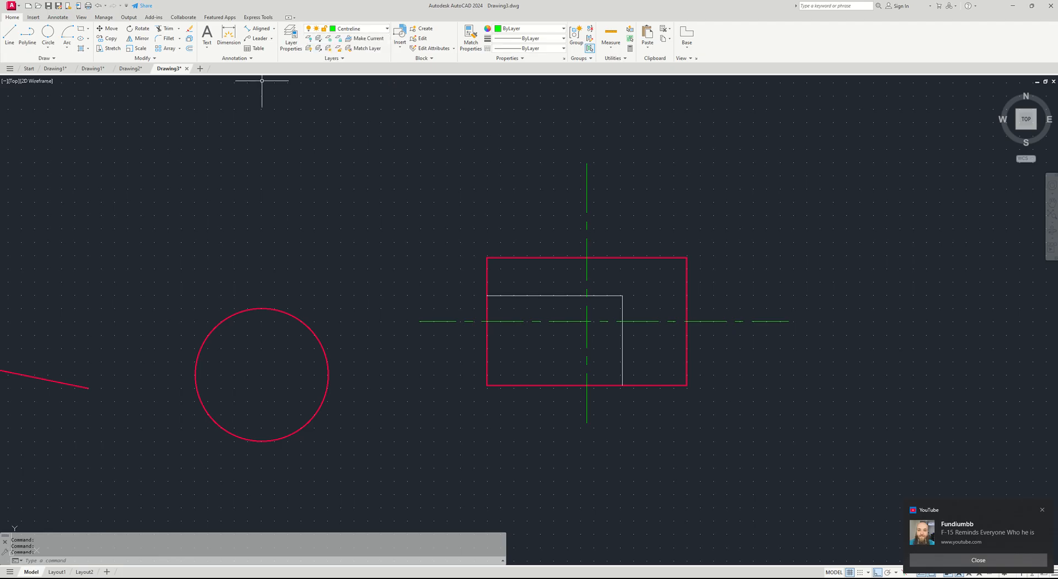
Assign the L-shaped inner lines of the rectangle to the Hidden layer and clear the selection.
{"action": "left_click", "coordinate": [544, 296]}
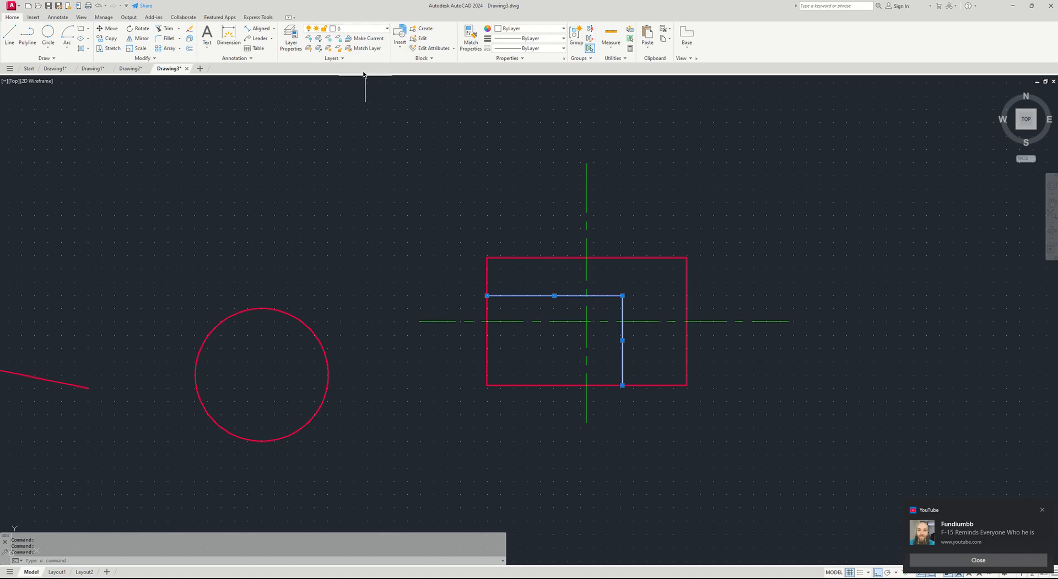
{"action": "left_click", "coordinate": [388, 29]}
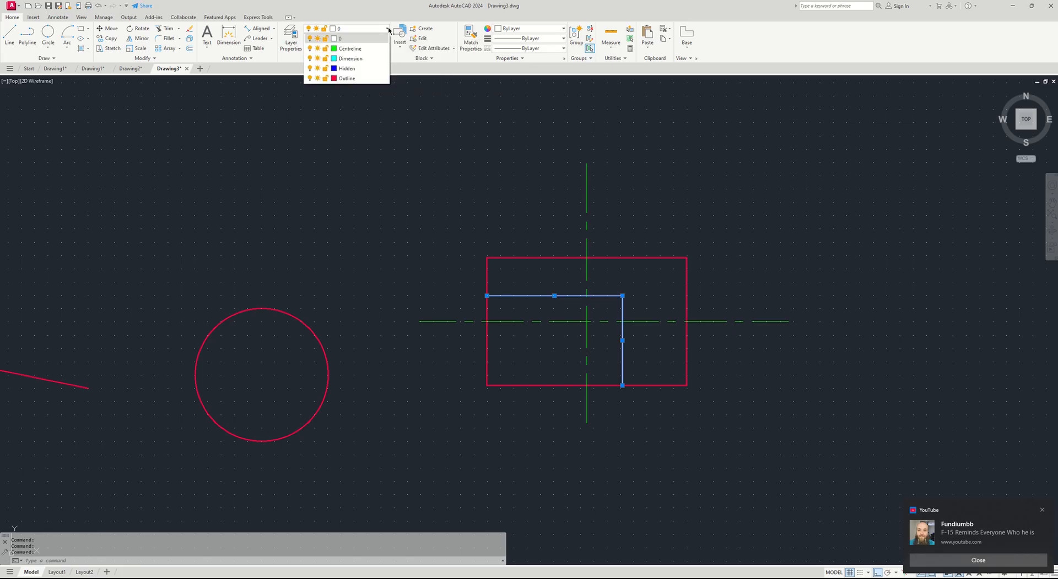
{"action": "left_click", "coordinate": [347, 68]}
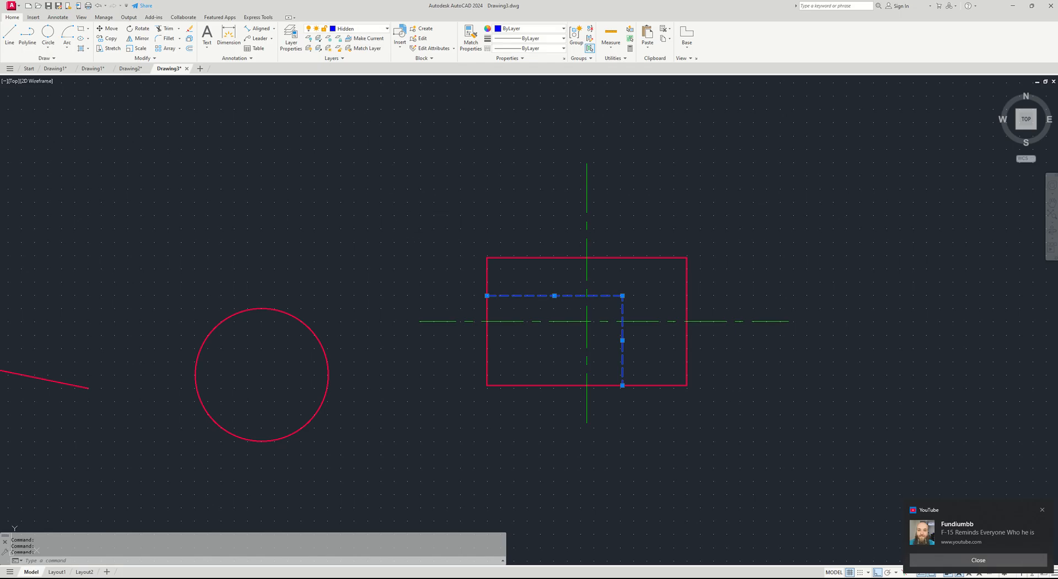
{"action": "key", "text": "Escape"}
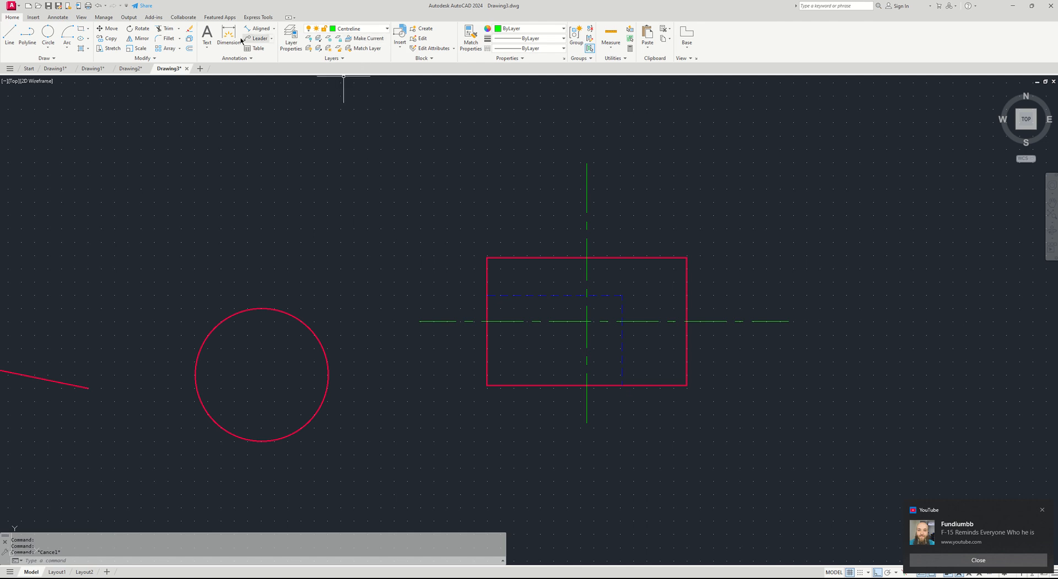
Switch the current layer to 0, to Outline and back to 0 in the layer manager, and close it.
{"action": "left_click", "coordinate": [289, 38]}
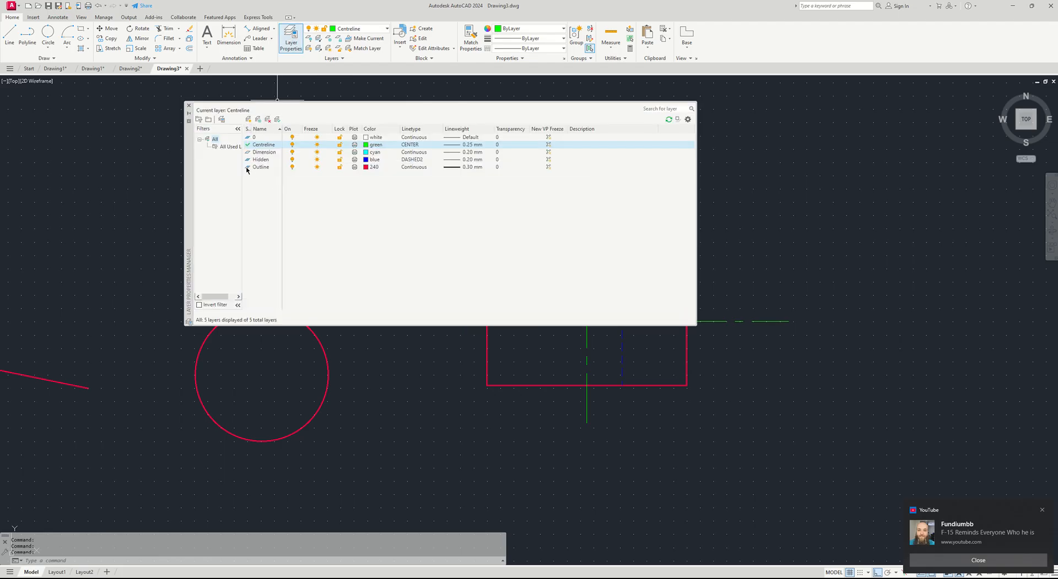
{"action": "double_click", "coordinate": [251, 138]}
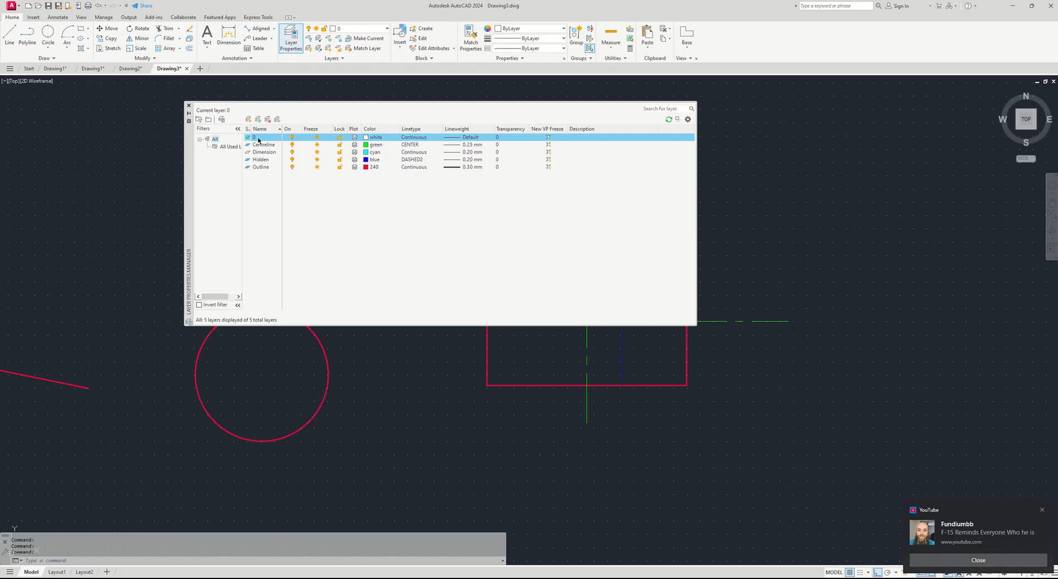
{"action": "double_click", "coordinate": [255, 169]}
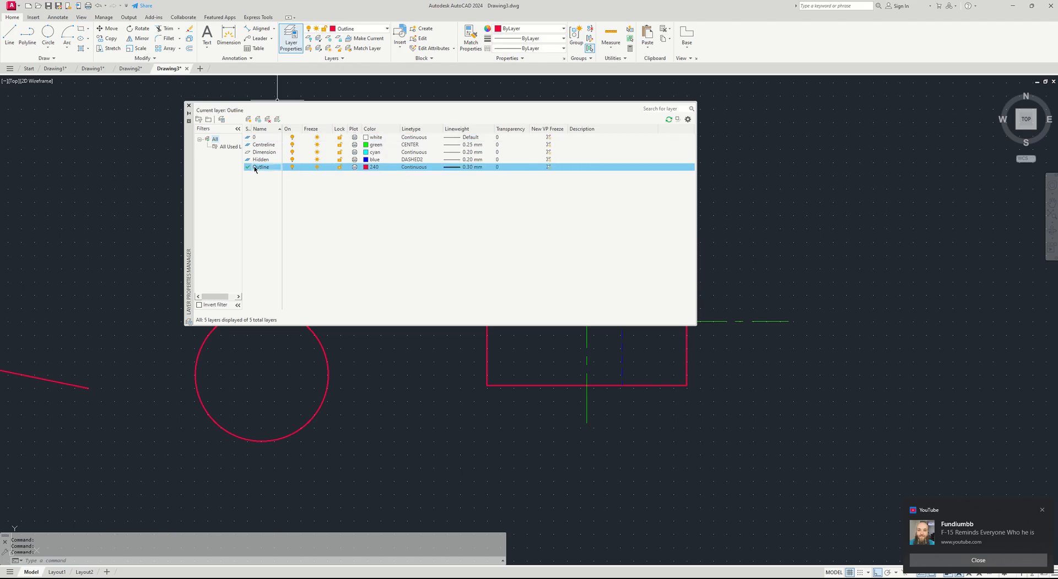
{"action": "double_click", "coordinate": [254, 138]}
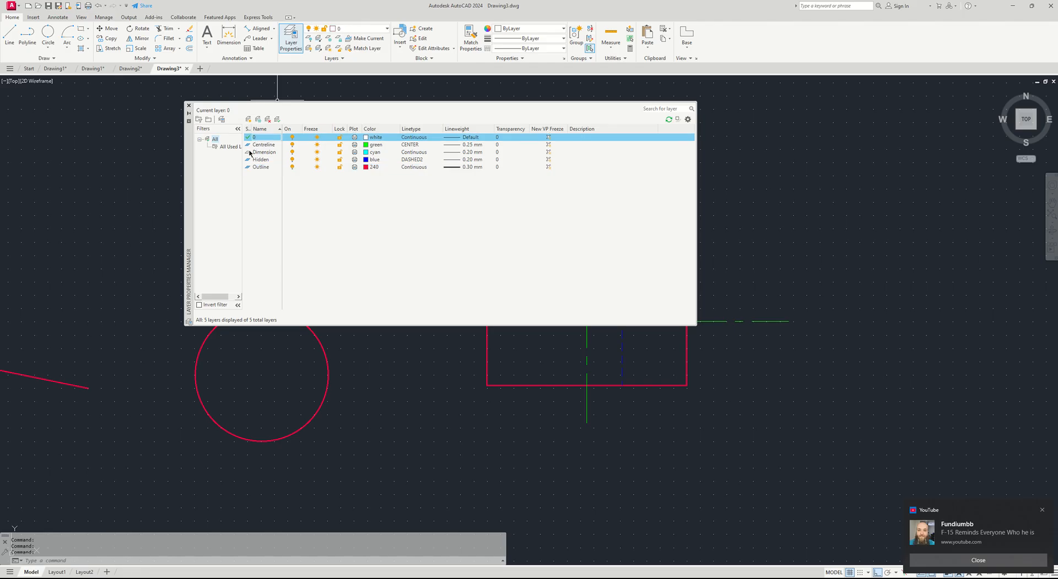
{"action": "left_click", "coordinate": [189, 107]}
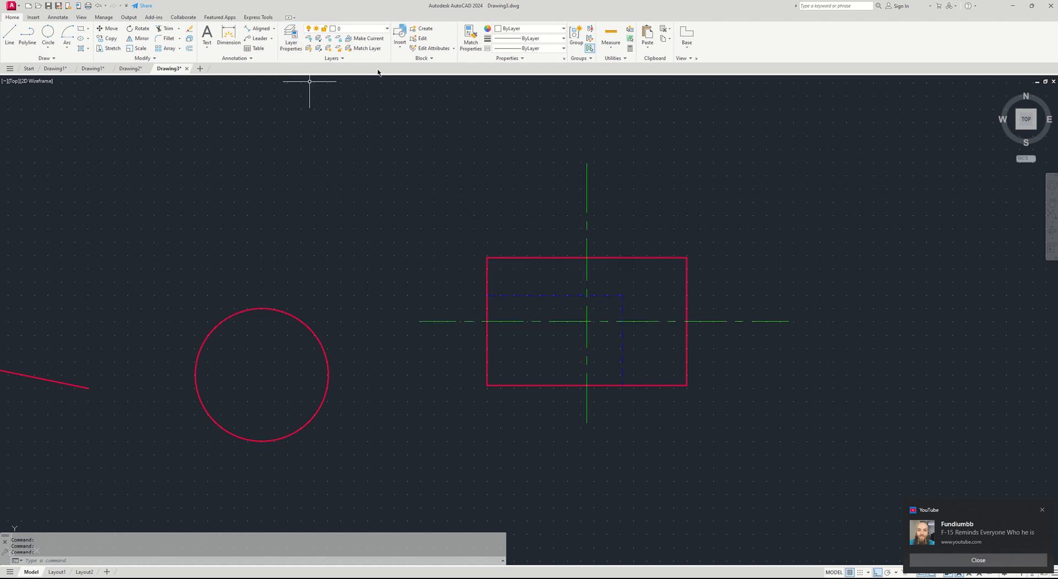
Make the Dimension layer current and dimension the height of the rectangle's right side, placing the dimension beyond the horizontal centreline's end.
{"action": "left_click", "coordinate": [387, 32]}
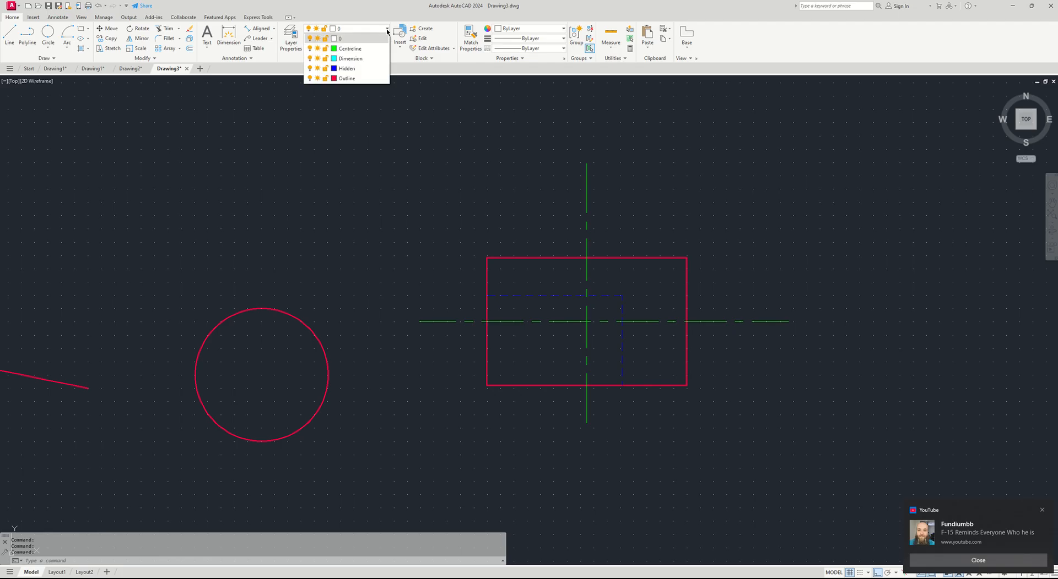
{"action": "left_click", "coordinate": [364, 59]}
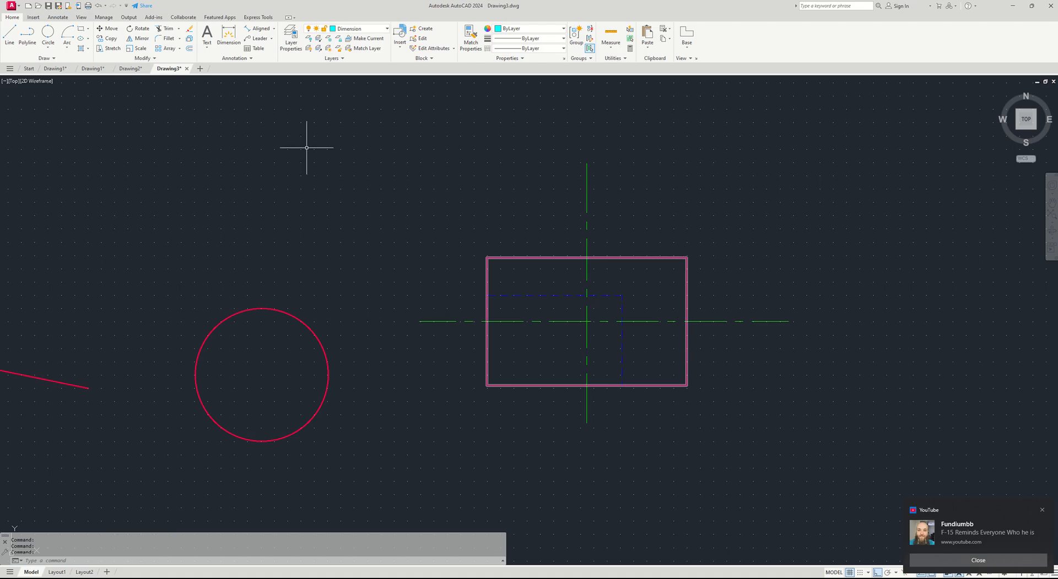
{"action": "left_click", "coordinate": [226, 40]}
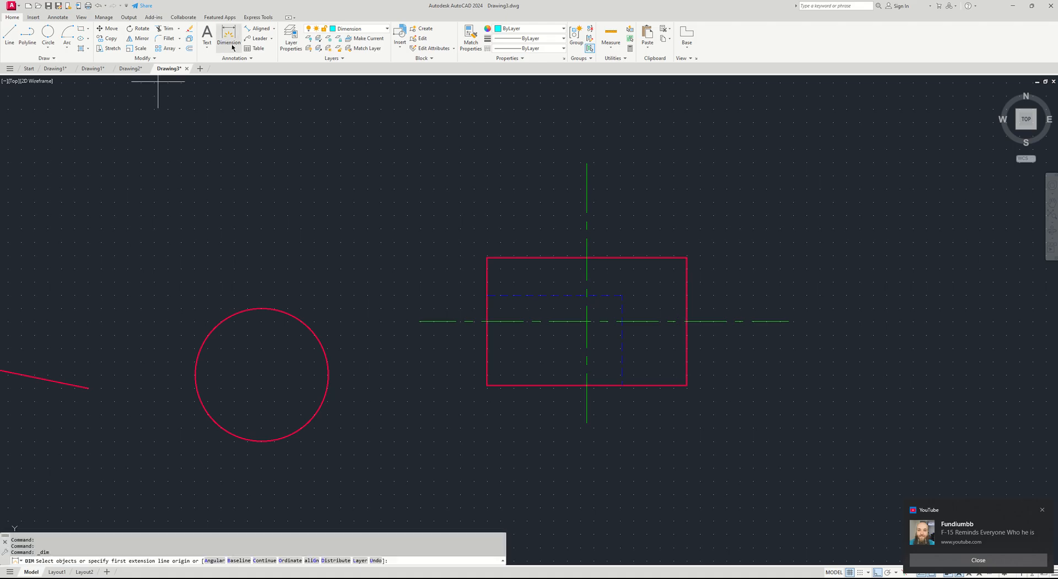
{"action": "left_click", "coordinate": [687, 305]}
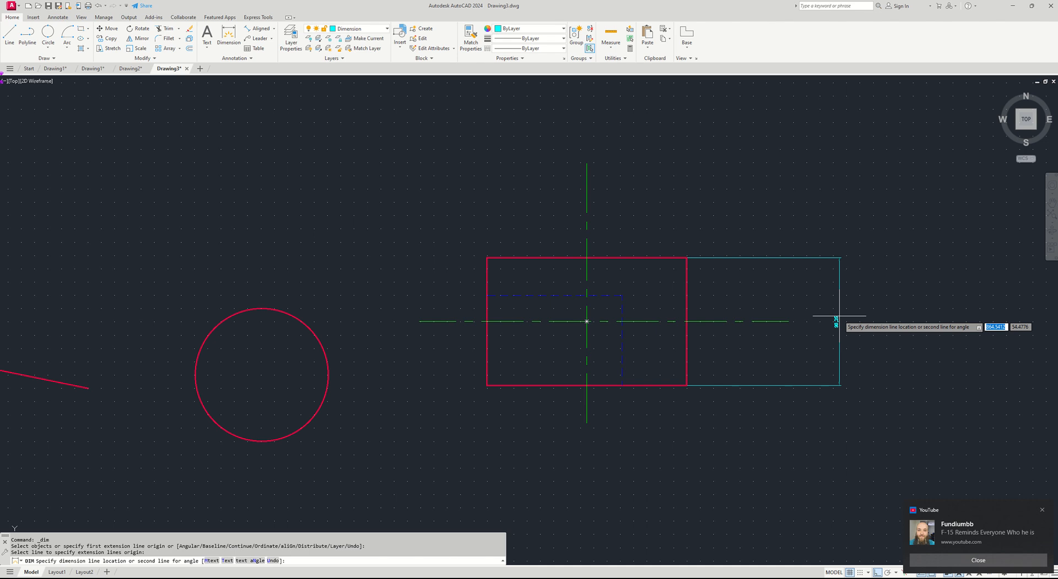
{"action": "left_click", "coordinate": [836, 317]}
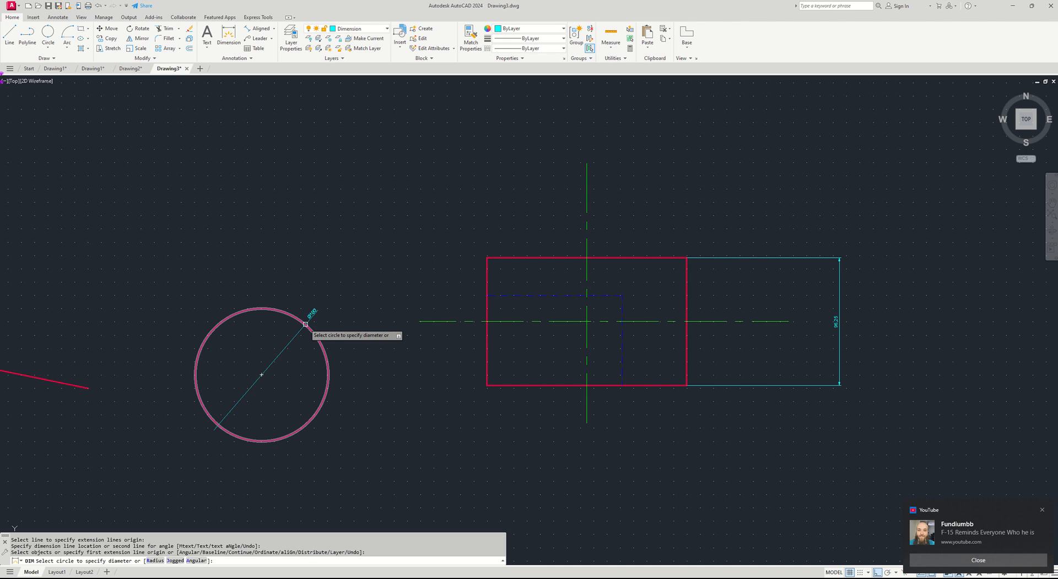
Add a diameter dimension to the large circle, placed outside its upper right edge, and end the dimension command.
{"action": "left_click", "coordinate": [305, 325]}
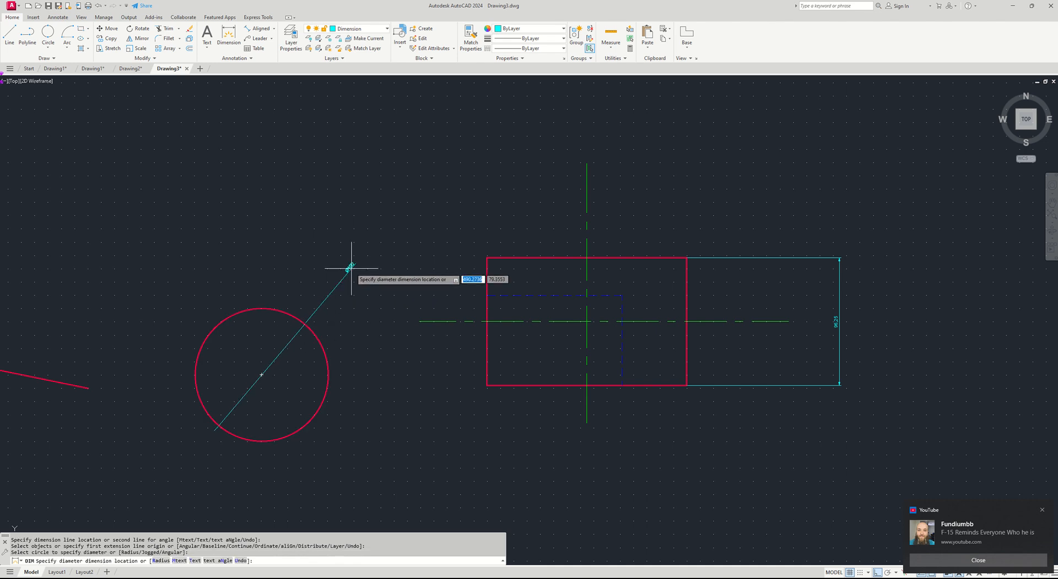
{"action": "left_click", "coordinate": [332, 296]}
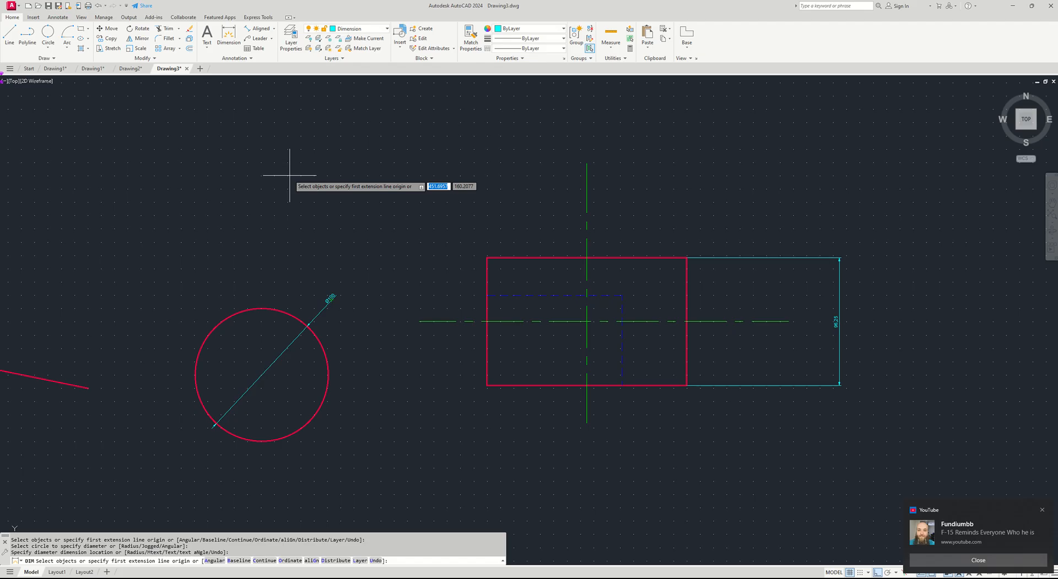
{"action": "key", "text": "Return"}
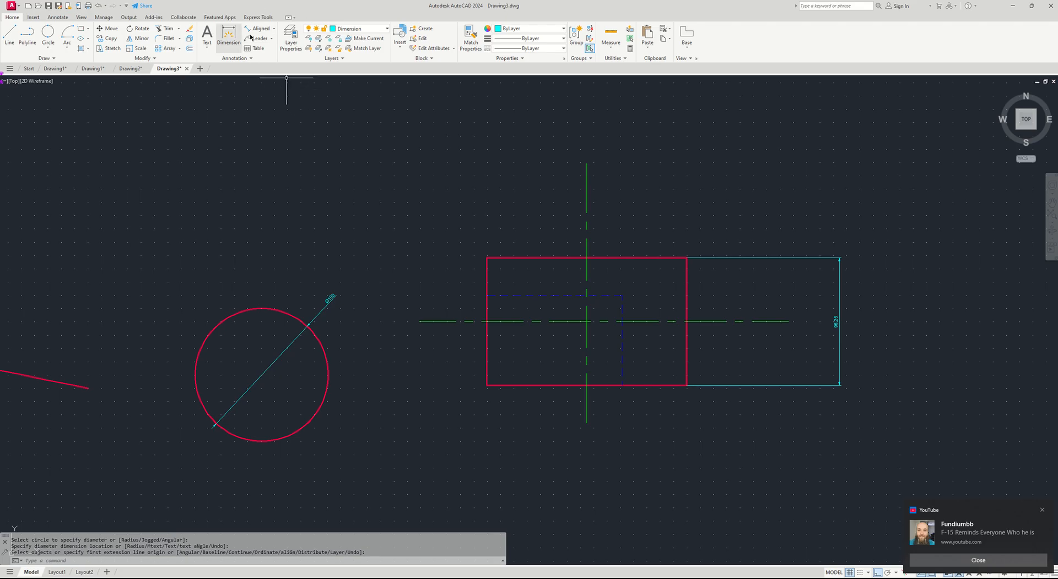
Make layer 0 the current layer in the layer manager and close the manager.
{"action": "left_click", "coordinate": [291, 38]}
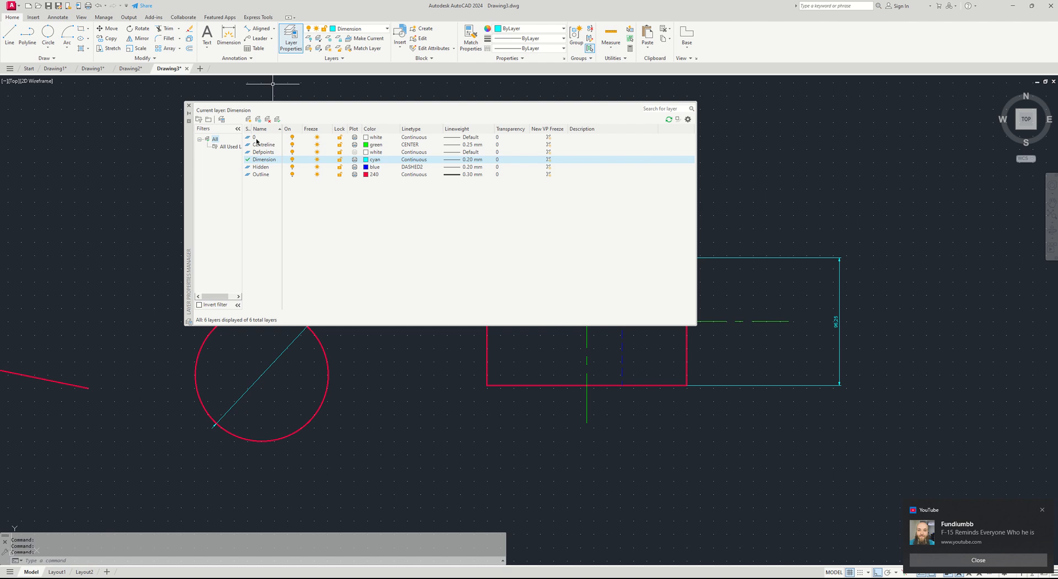
{"action": "double_click", "coordinate": [256, 139]}
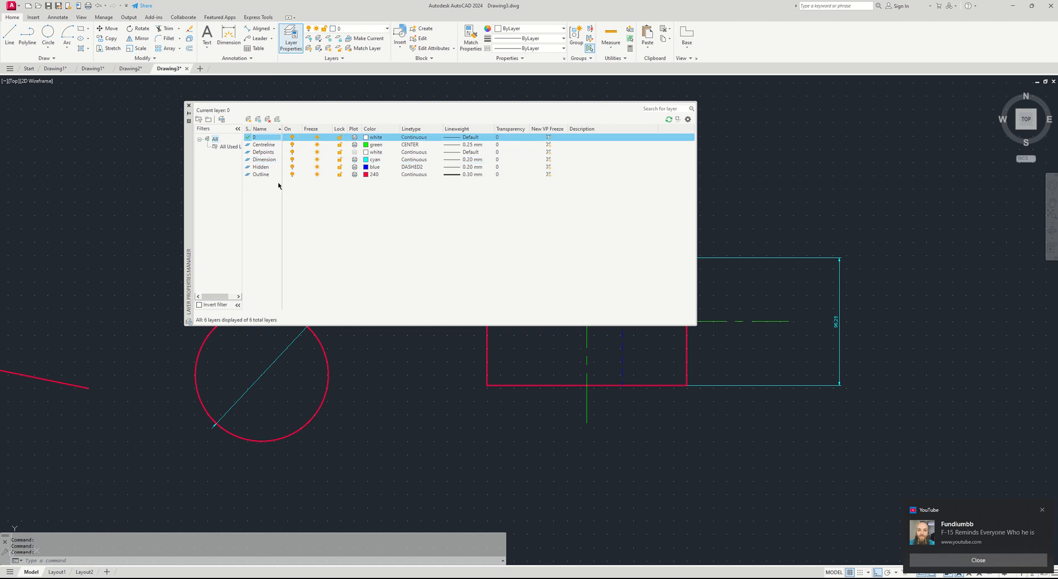
{"action": "left_click", "coordinate": [189, 107]}
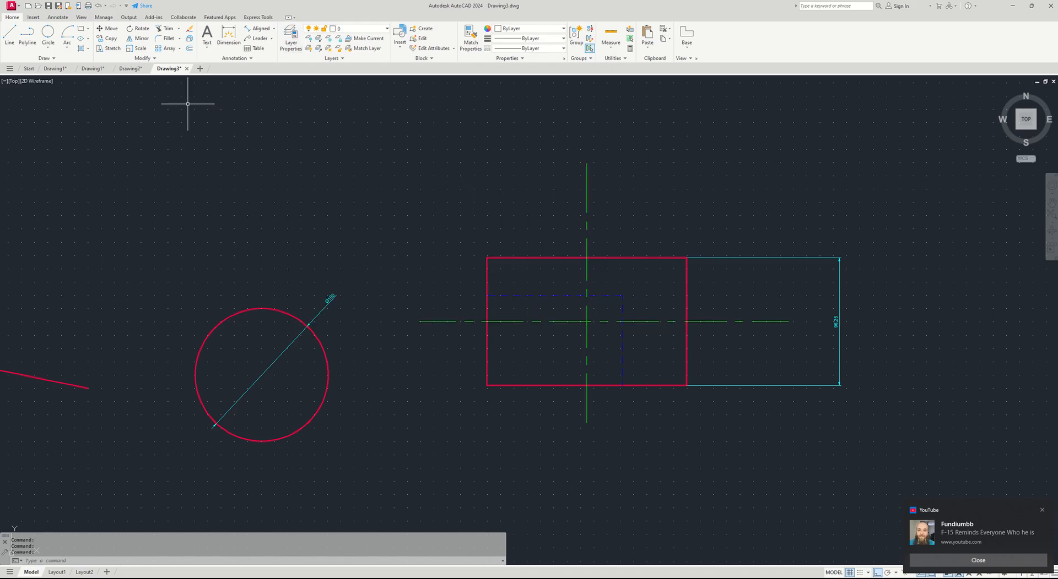